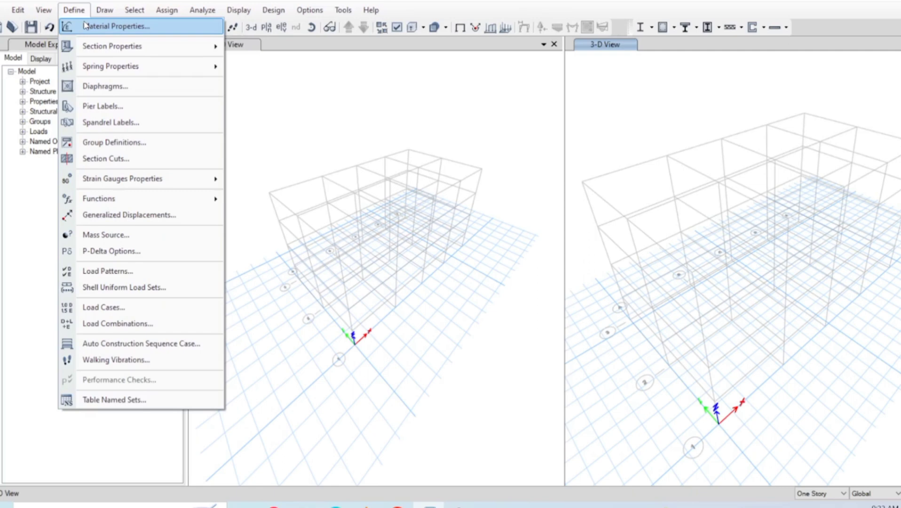
Add a new material for region India with material type Rebar, Indian standard and grade HYSD Grade 500, keeping its default property data.
click(86, 26)
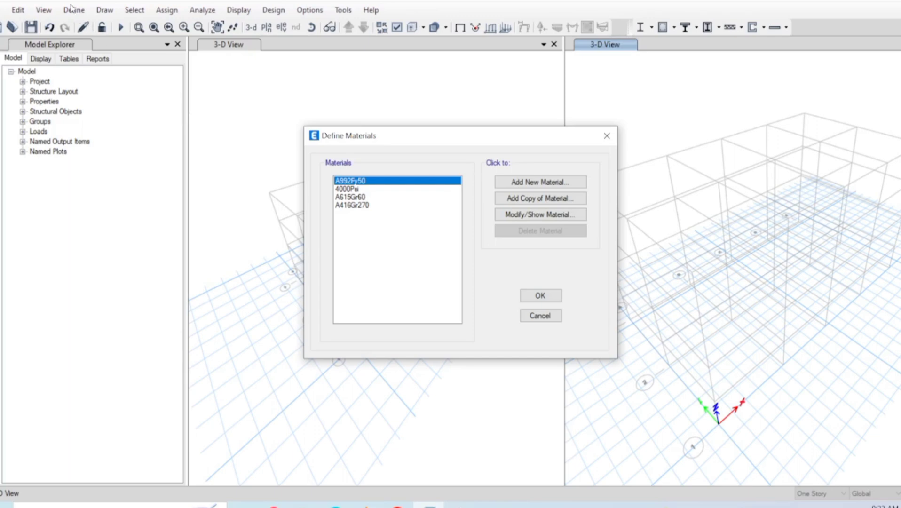
click(607, 135)
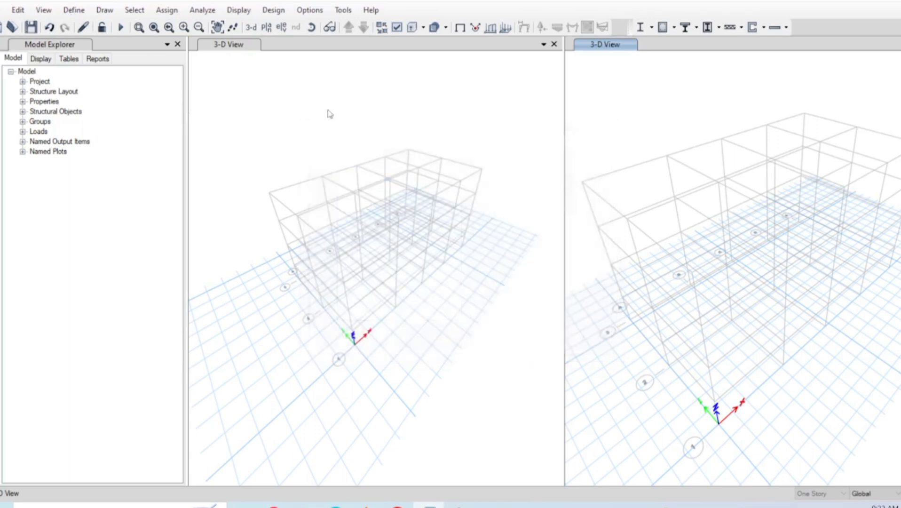
click(74, 10)
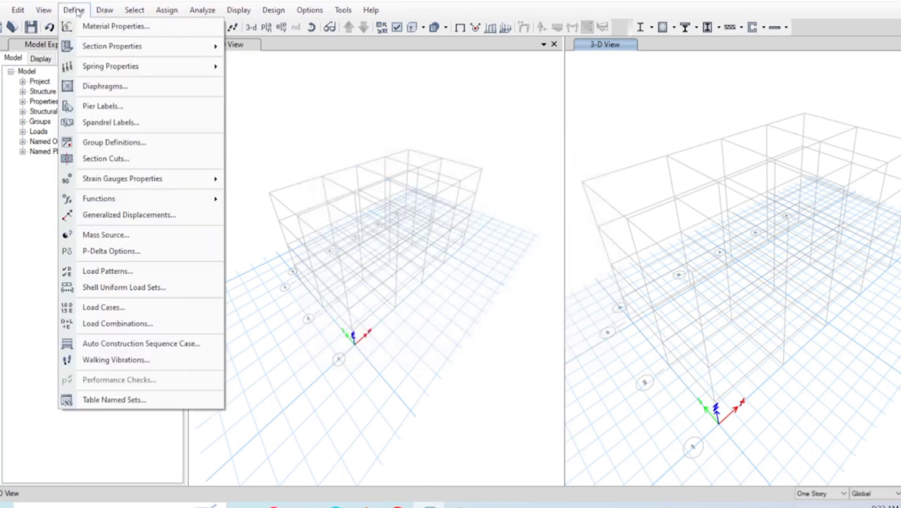
click(101, 30)
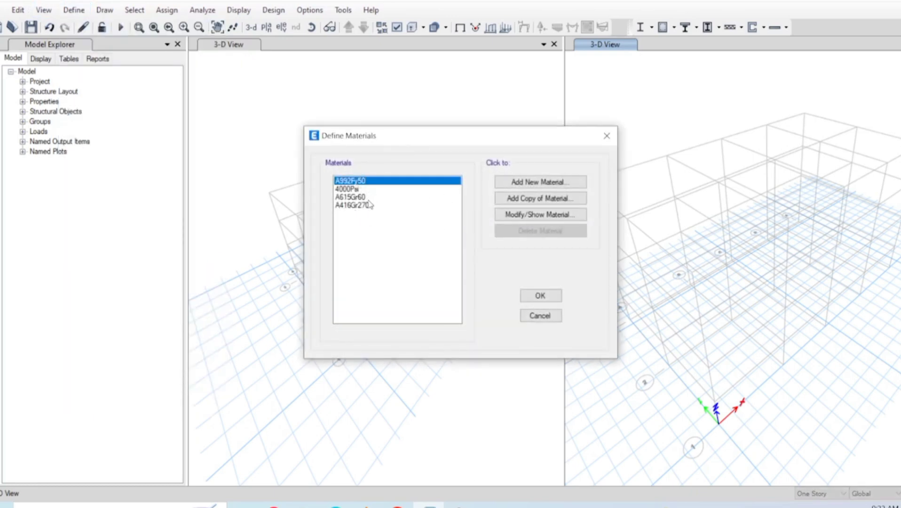
click(559, 187)
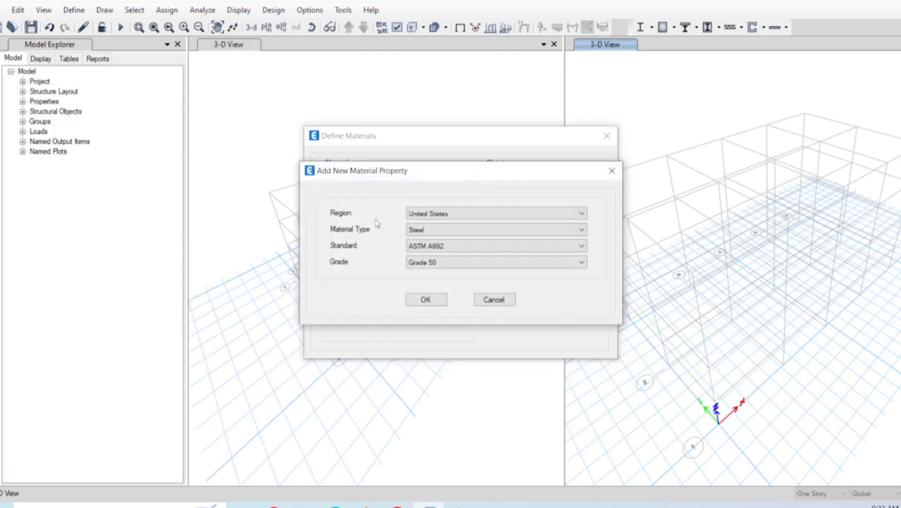
click(438, 219)
click(426, 238)
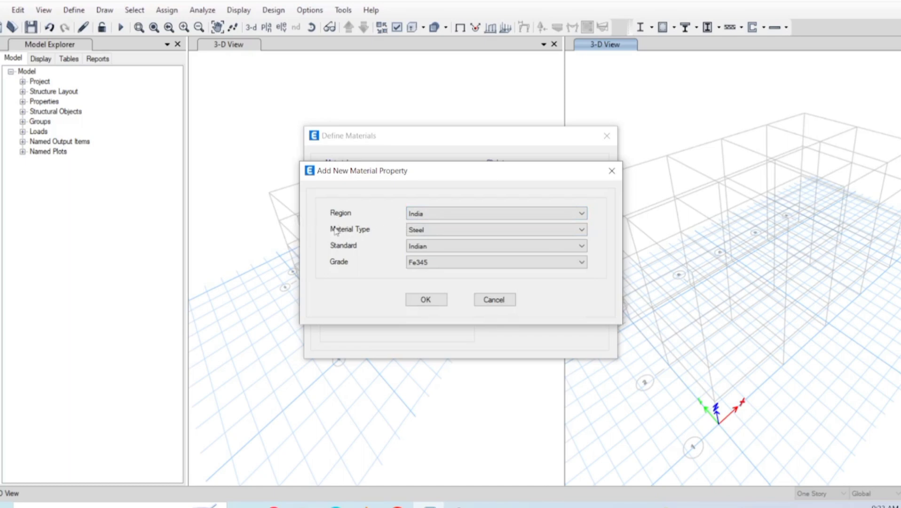
click(409, 230)
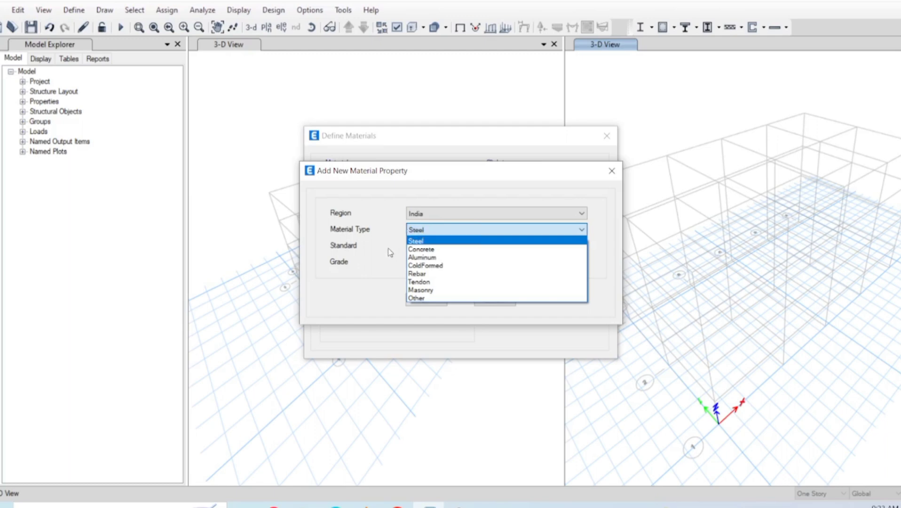
click(412, 273)
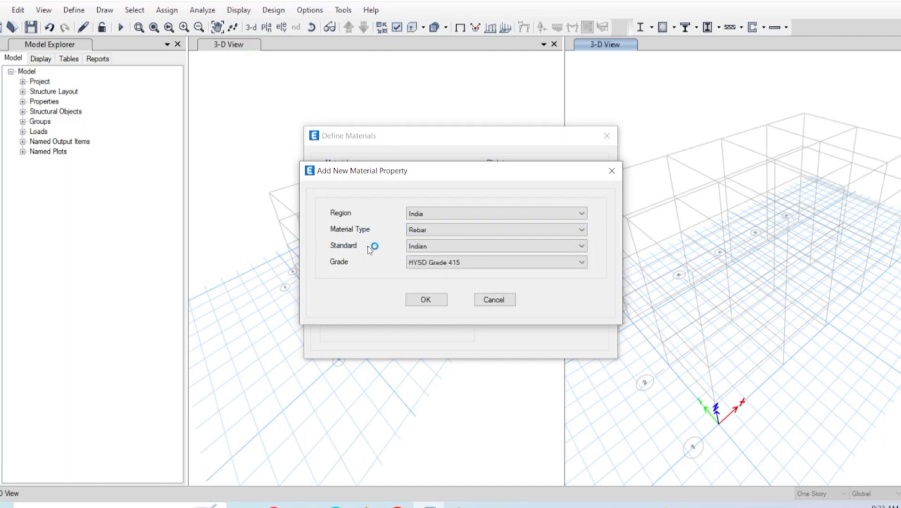
click(422, 262)
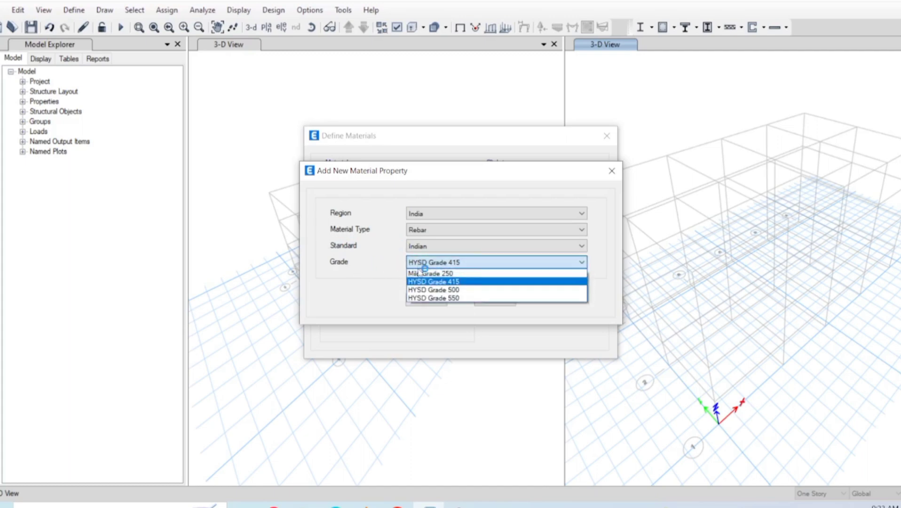
click(423, 289)
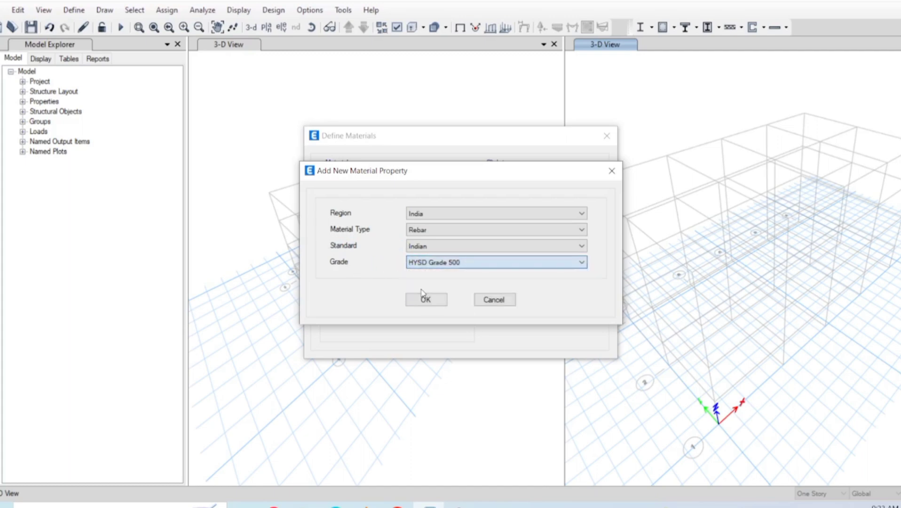
click(423, 296)
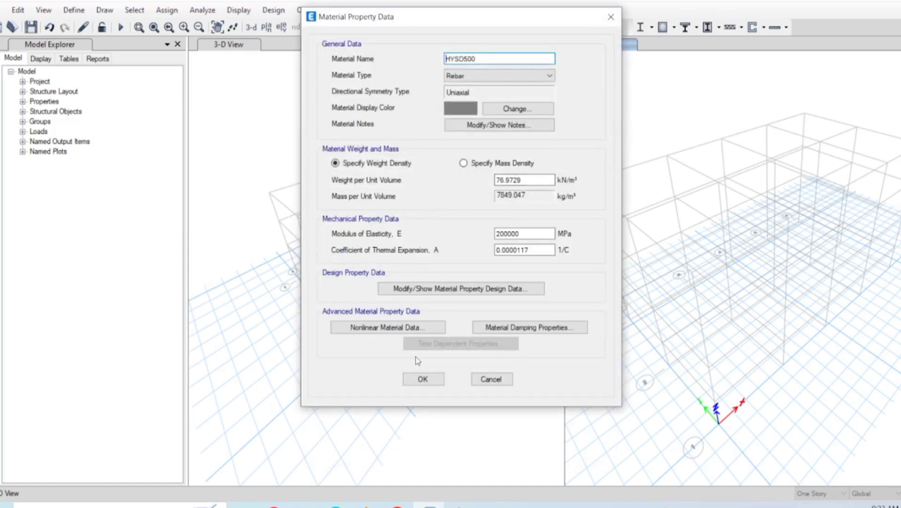
click(421, 377)
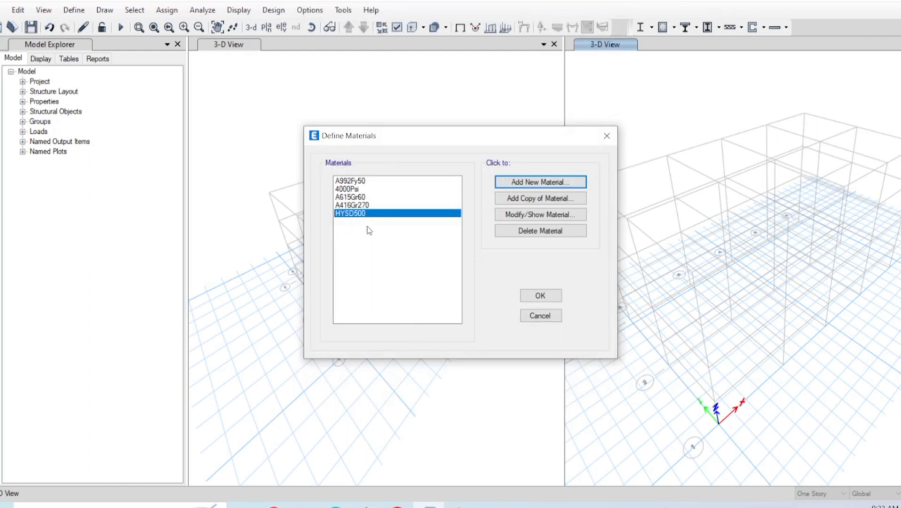
Add a new Indian-standard concrete material of grade M20 with its default property data.
click(500, 186)
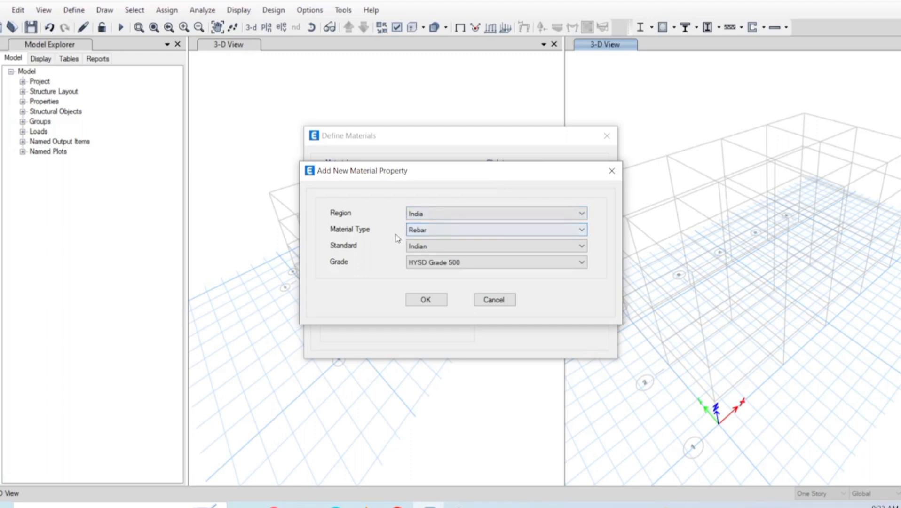
click(419, 231)
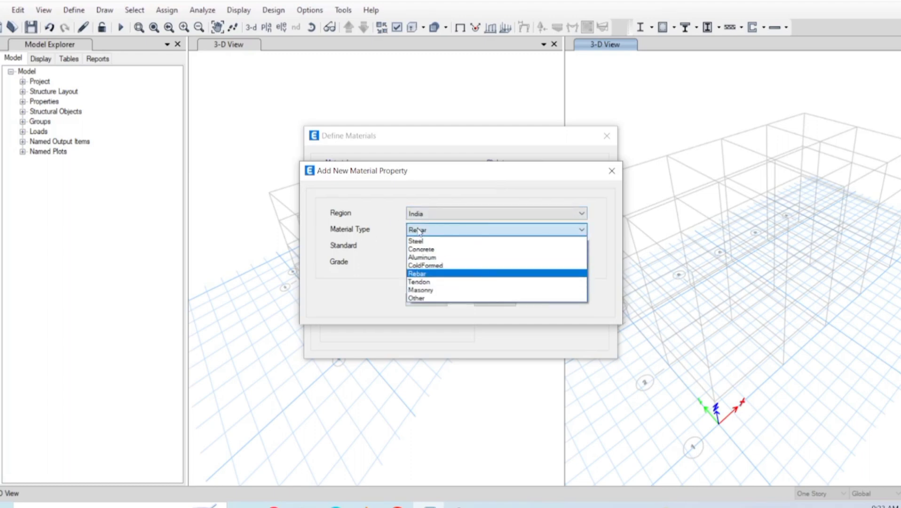
click(427, 251)
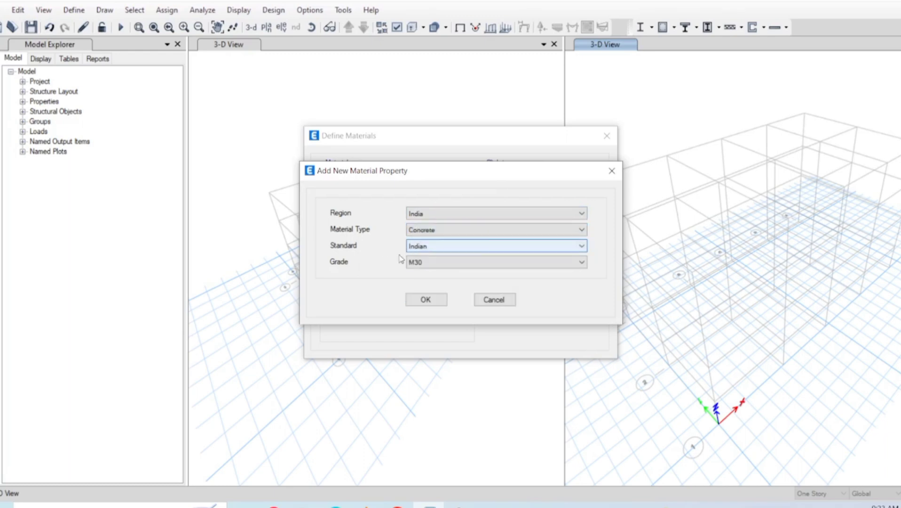
click(438, 262)
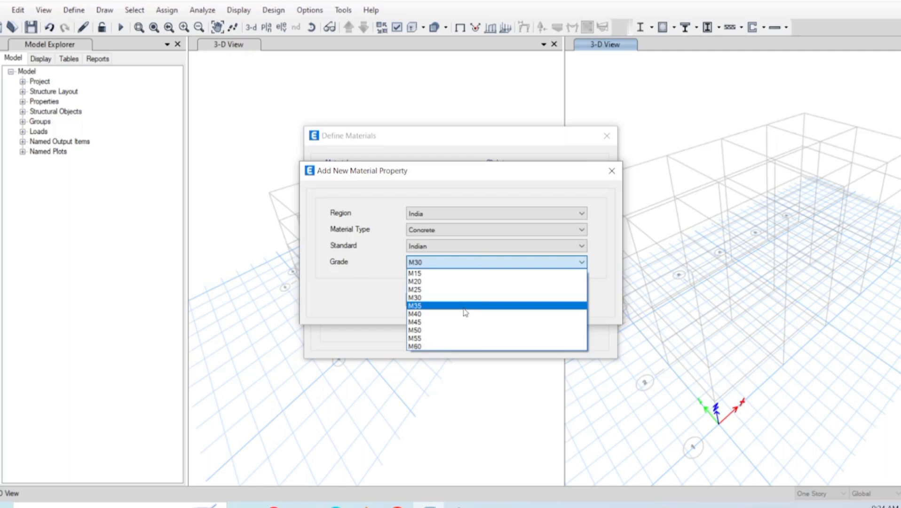
click(461, 282)
click(438, 308)
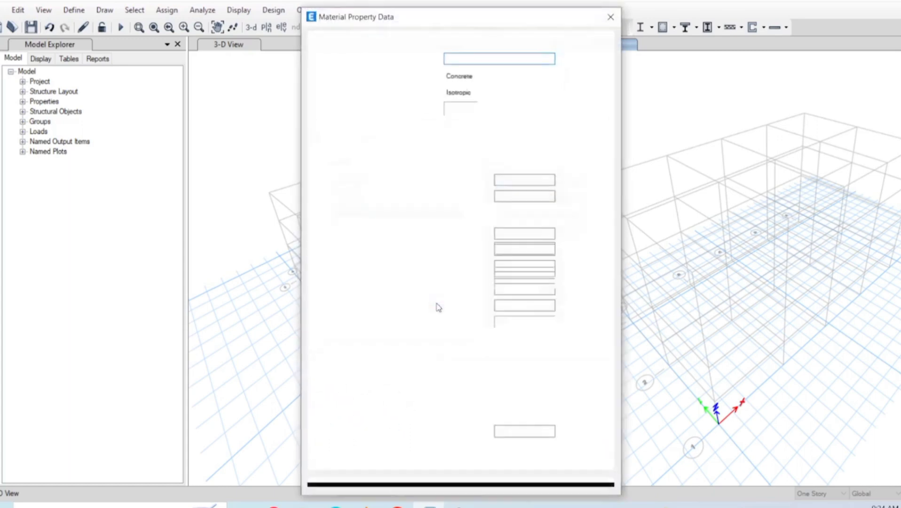
click(424, 468)
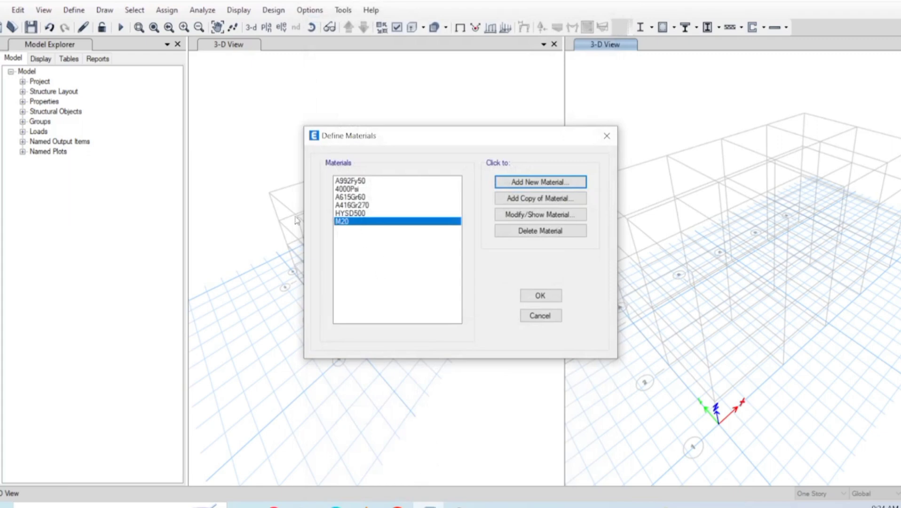
Add an Indian-standard concrete material of grade M25 with default property data and accept the material definitions.
click(522, 182)
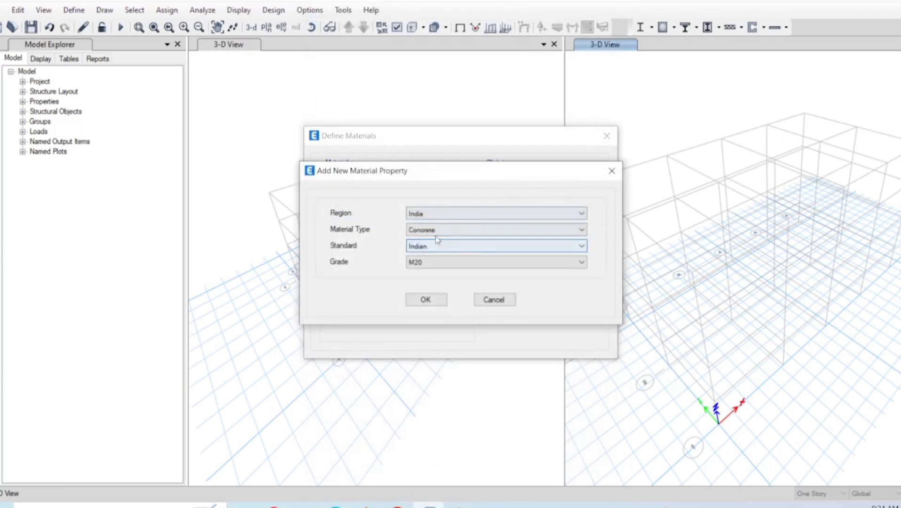
click(426, 262)
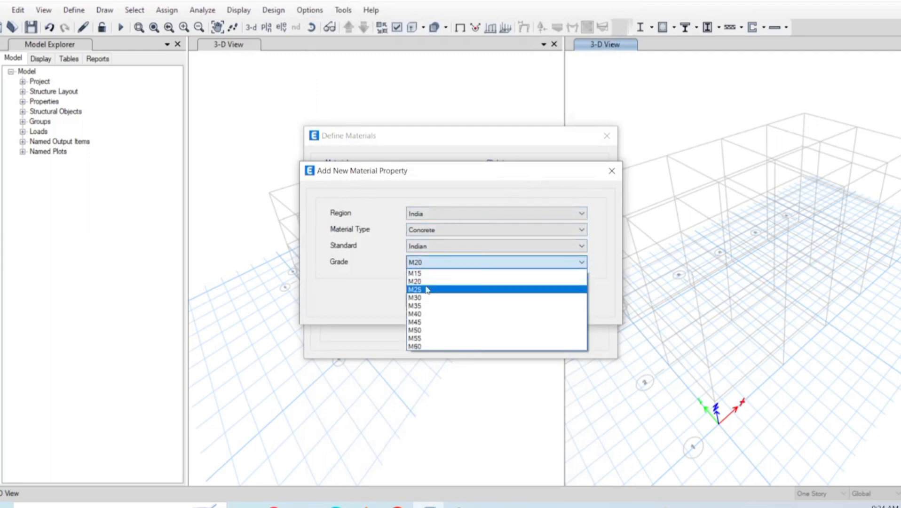
click(429, 290)
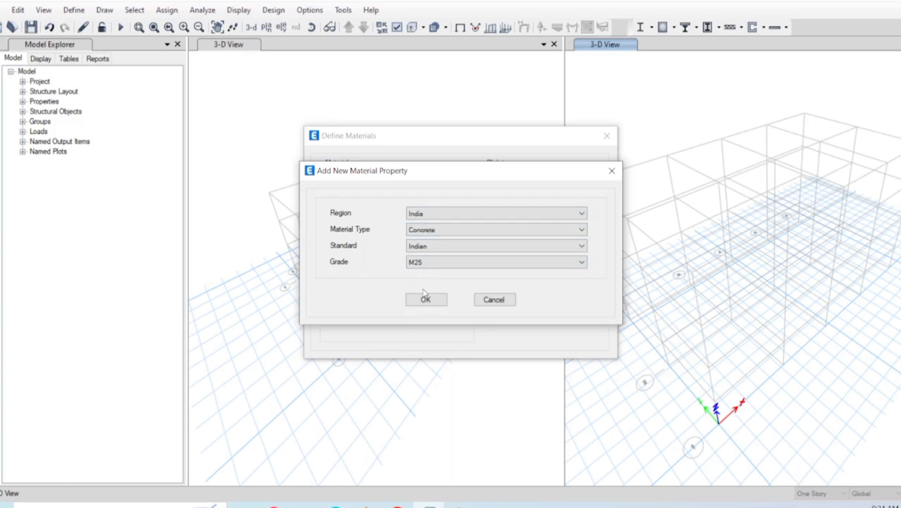
click(429, 303)
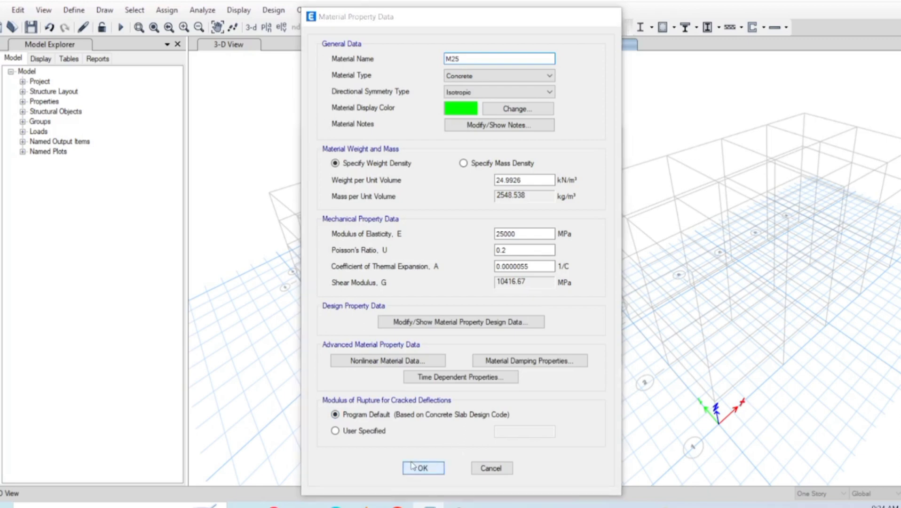
click(415, 469)
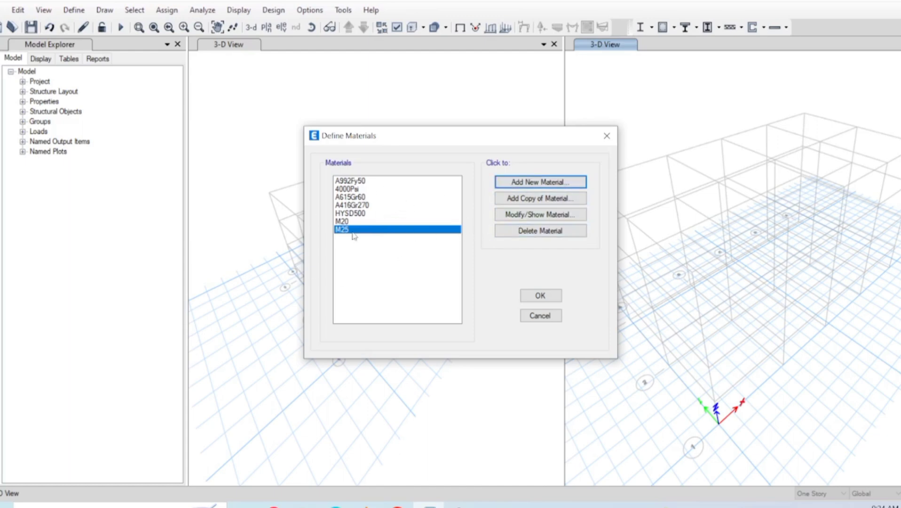
click(540, 295)
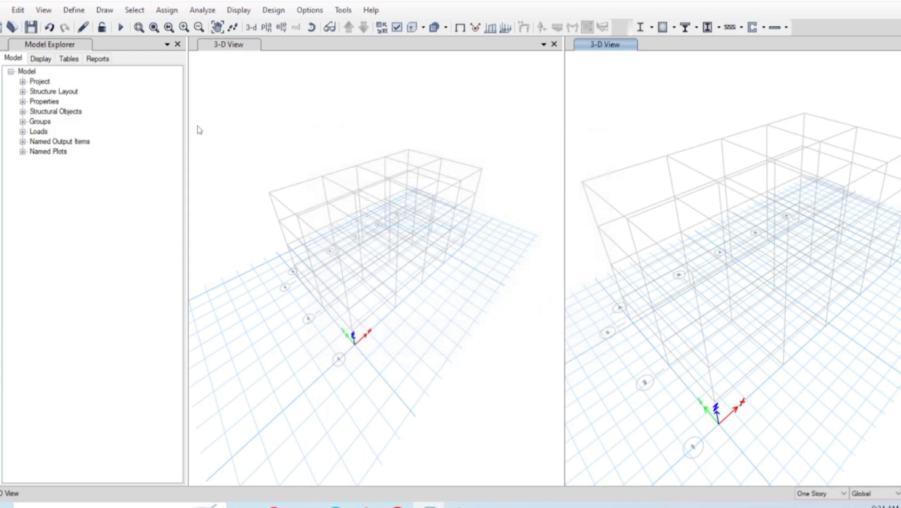
Delete the nine default frame sections from A-CompBm to SteelCol together from the frame section properties.
click(66, 14)
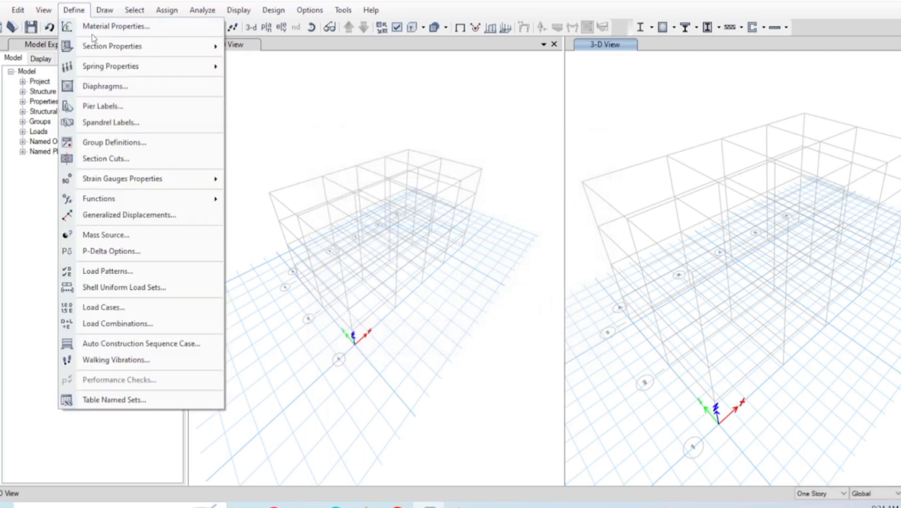
mouse_move(96, 45)
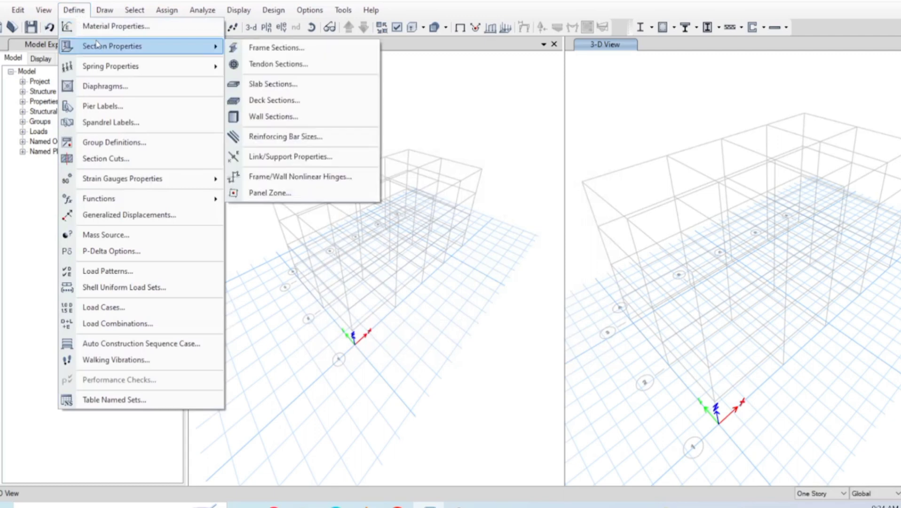
click(266, 53)
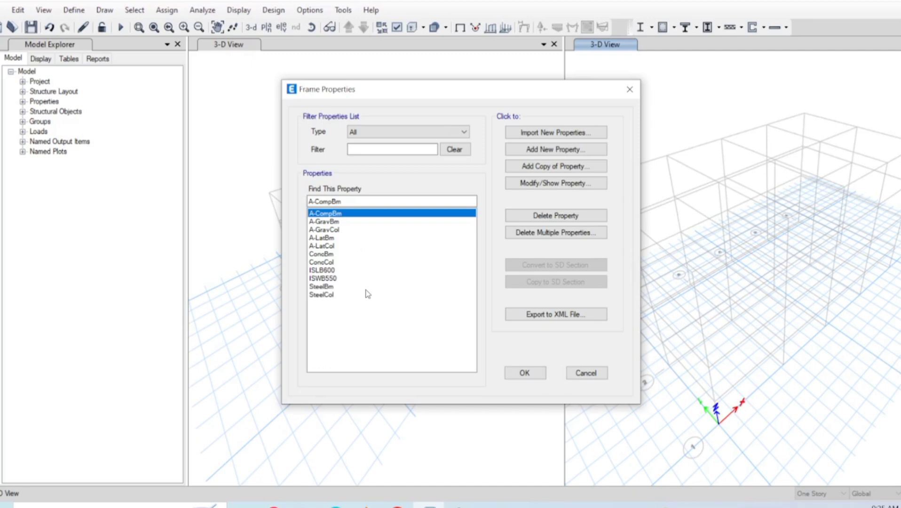
click(529, 239)
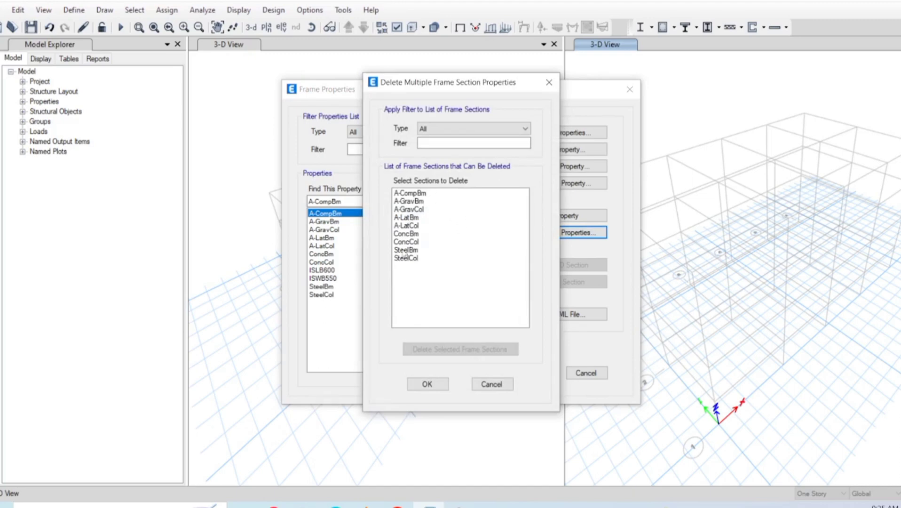
drag(438, 194, 446, 279)
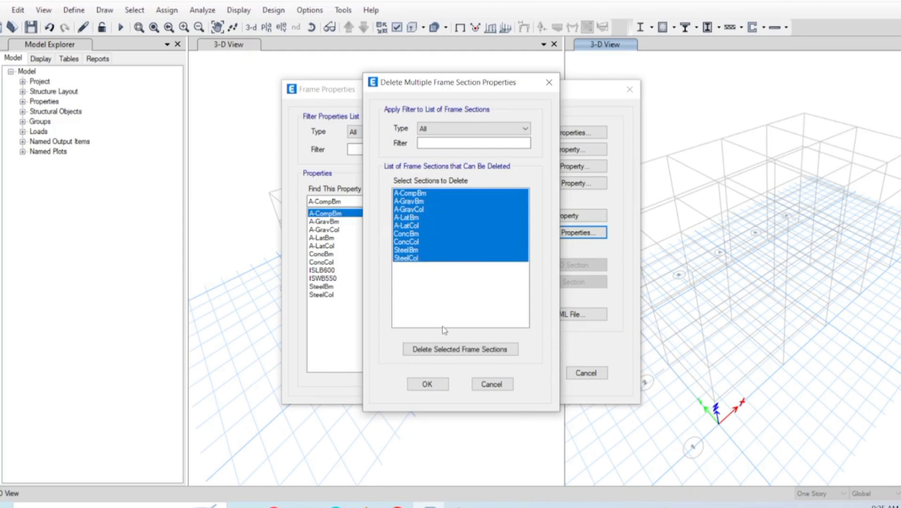
click(439, 354)
click(435, 383)
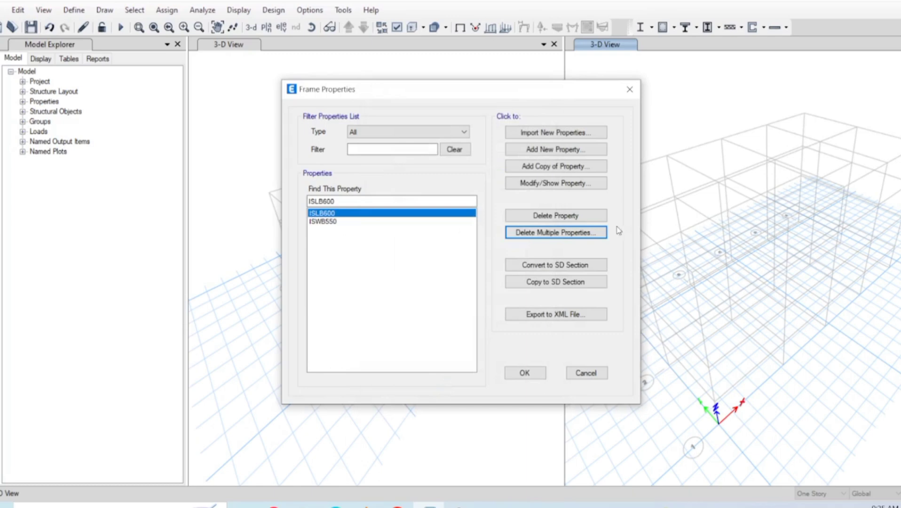
click(582, 232)
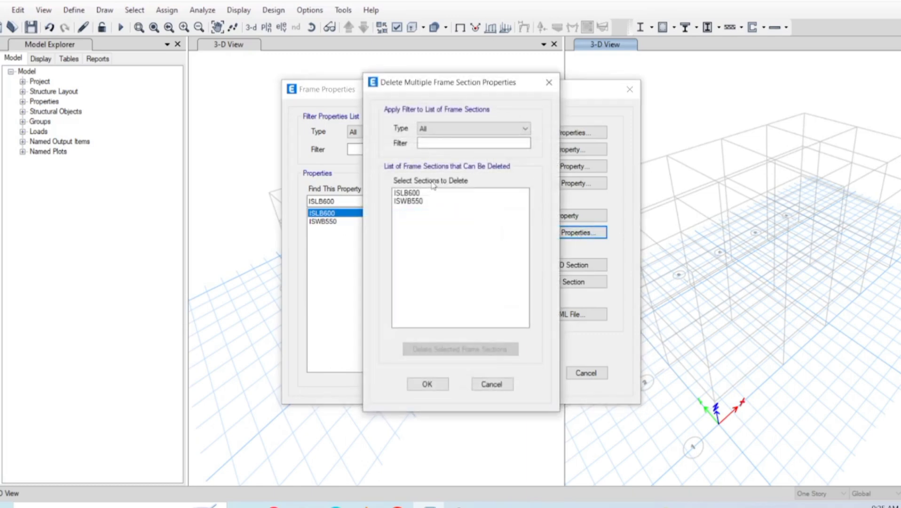
drag(432, 196, 438, 230)
click(415, 382)
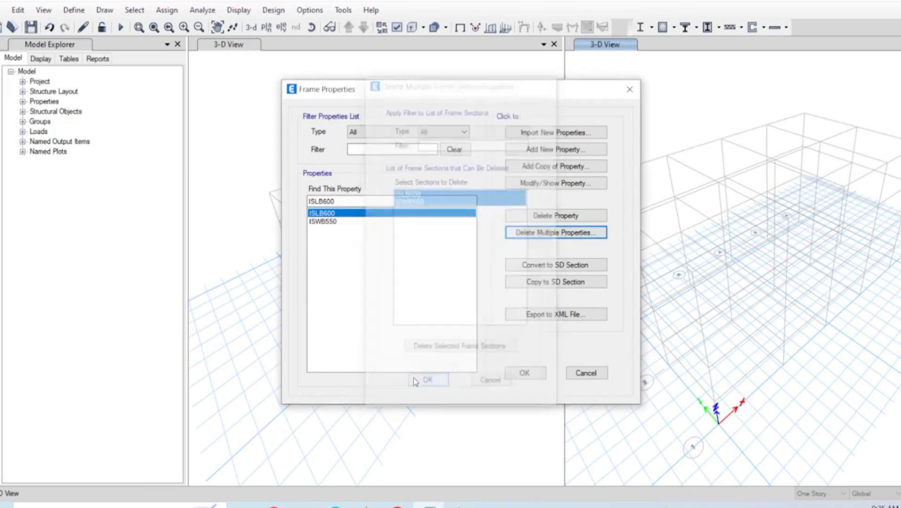
Try to delete the two remaining frame sections, ISLB600 and ISWB550, together and close the multiple deletion dialog.
click(521, 232)
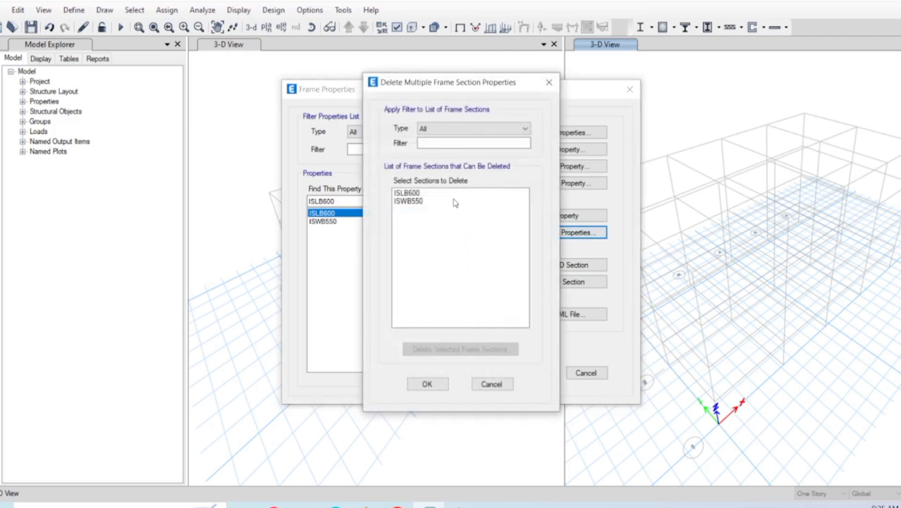
drag(454, 200, 468, 284)
click(452, 349)
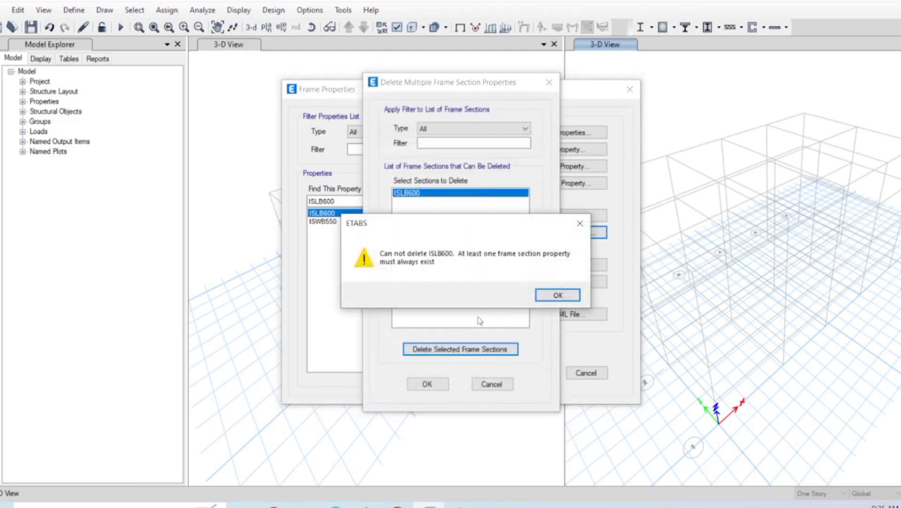
key(Return)
click(439, 387)
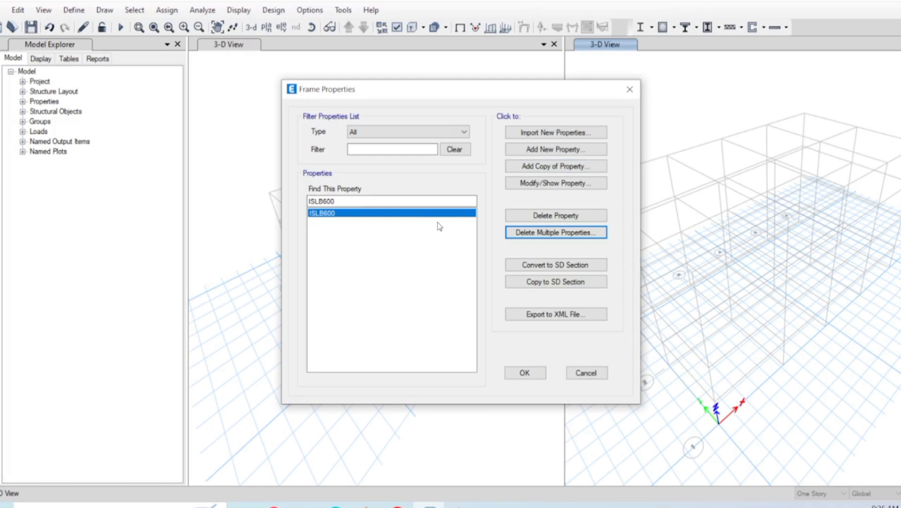
Add a new rectangular concrete frame section and name it BEM 230*350.
click(508, 150)
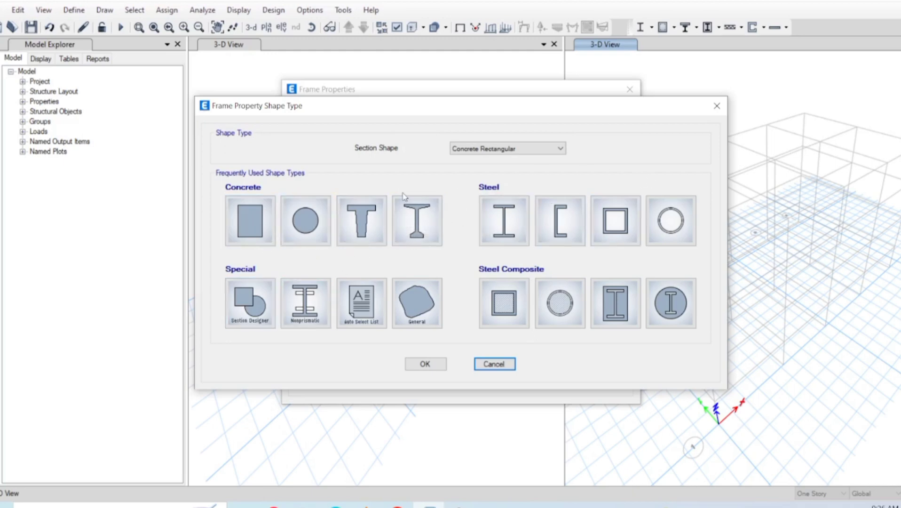
click(439, 363)
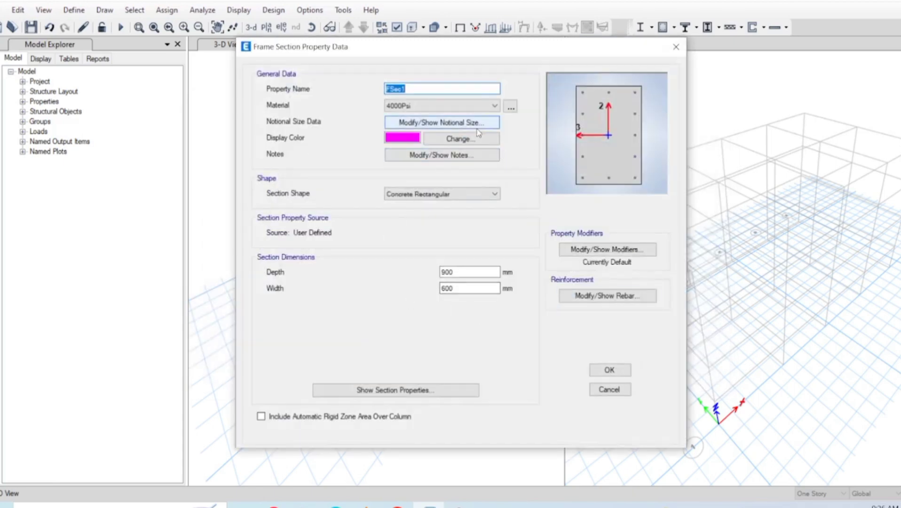
click(427, 88)
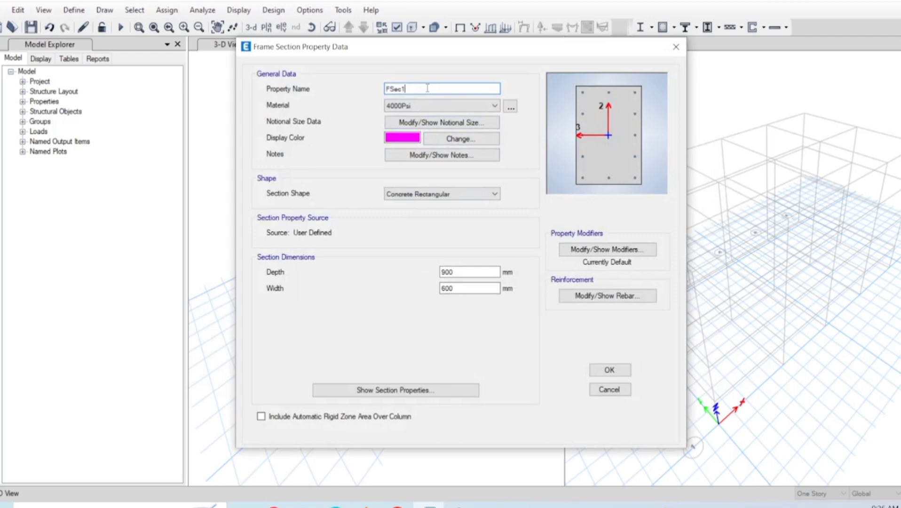
key(BackSpace)
key(BackSpace)
key(BackSpace)
key(BackSpace)
key(BackSpace)
text(BEM)
text(230*350)
Assign material M20 to the beam section and accept its existing display colour.
click(432, 108)
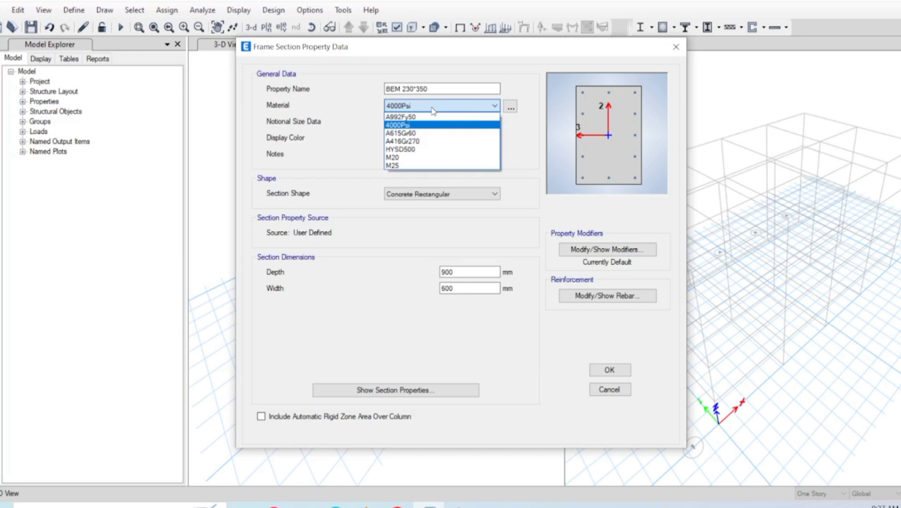
click(424, 157)
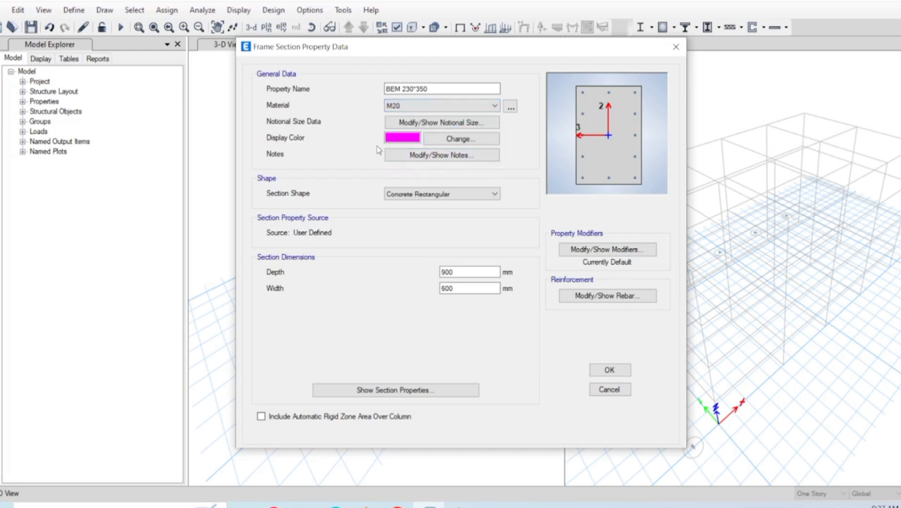
click(444, 126)
click(454, 139)
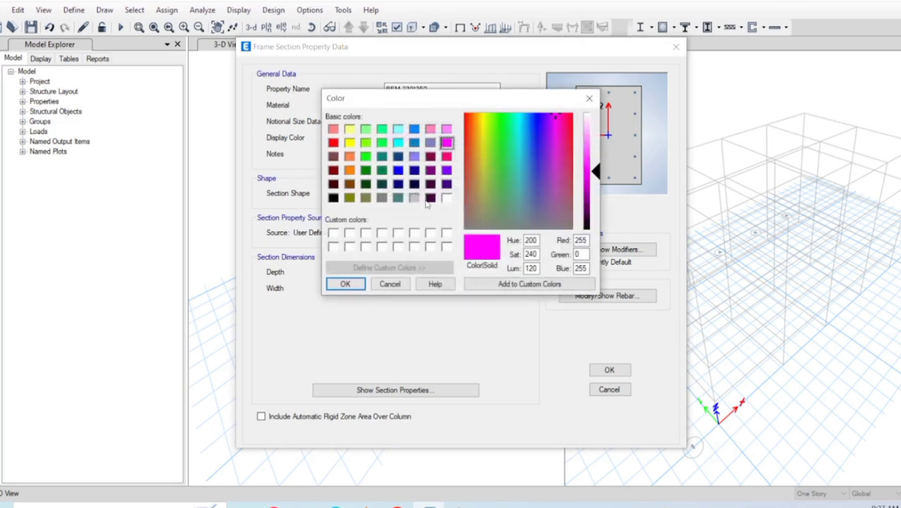
click(364, 285)
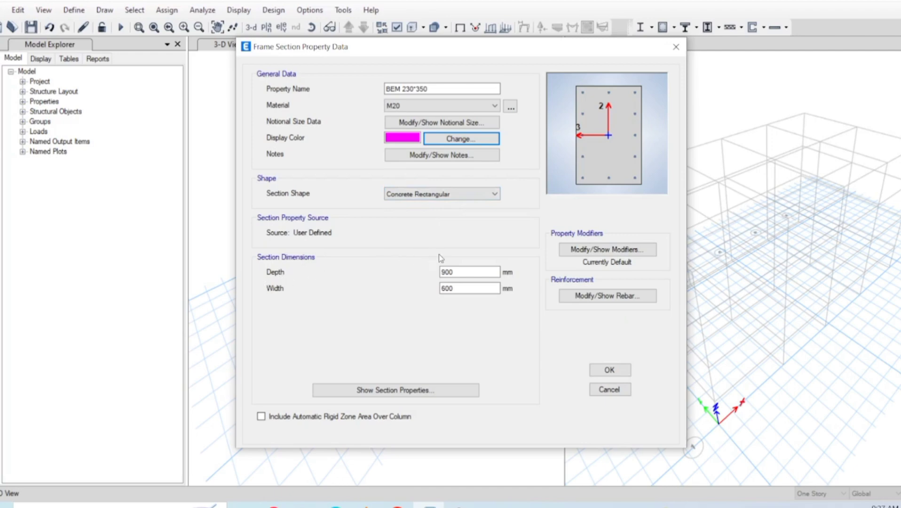
Set the beam section's depth to 350 mm and its width to 230 mm.
click(486, 274)
key(BackSpace)
key(BackSpace)
key(BackSpace)
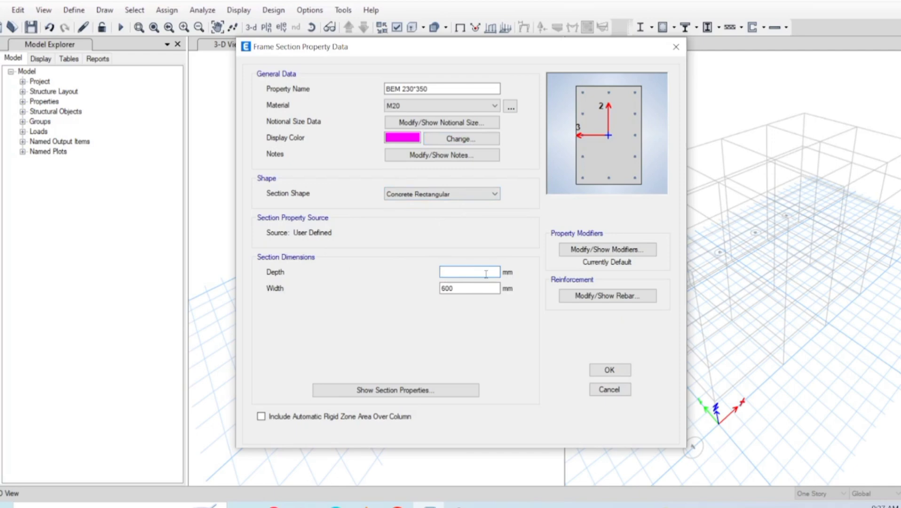
text(350)
click(486, 284)
click(480, 289)
key(BackSpace)
key(BackSpace)
key(BackSpace)
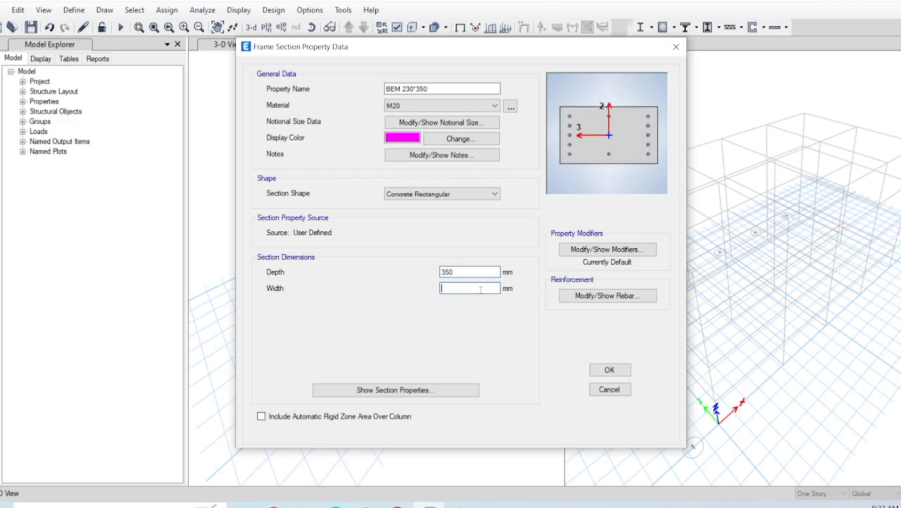
text(250)
key(BackSpace)
key(BackSpace)
text(30)
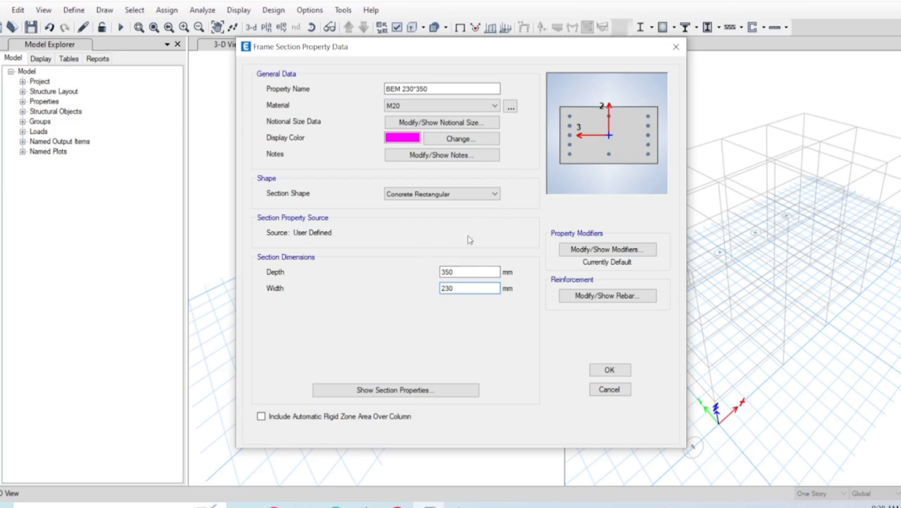
Set the beam section's reinforcement to M3 Design Only (Beam) with HYSD500 for both longitudinal and confinement bars.
click(601, 299)
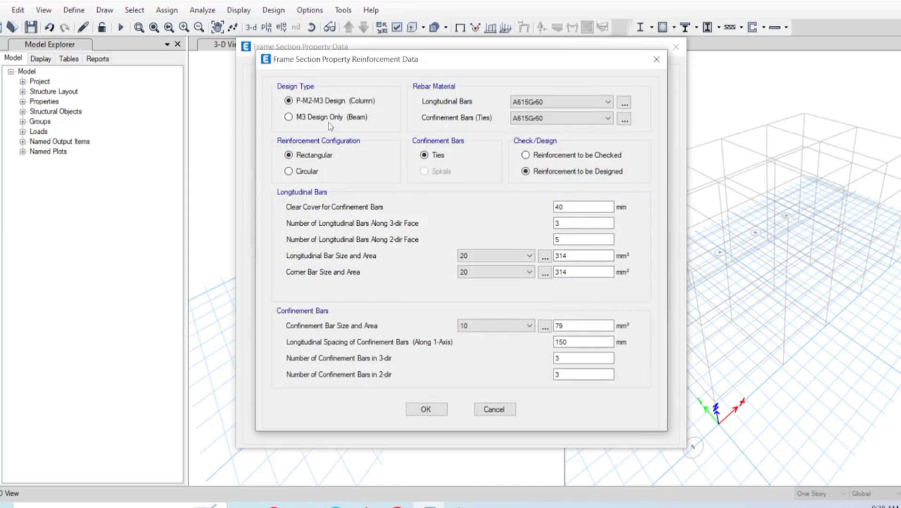
click(298, 121)
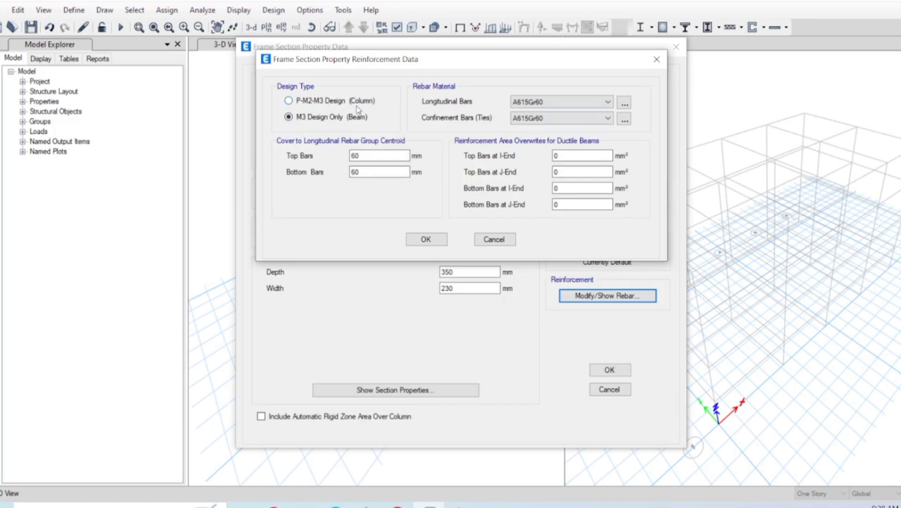
click(525, 102)
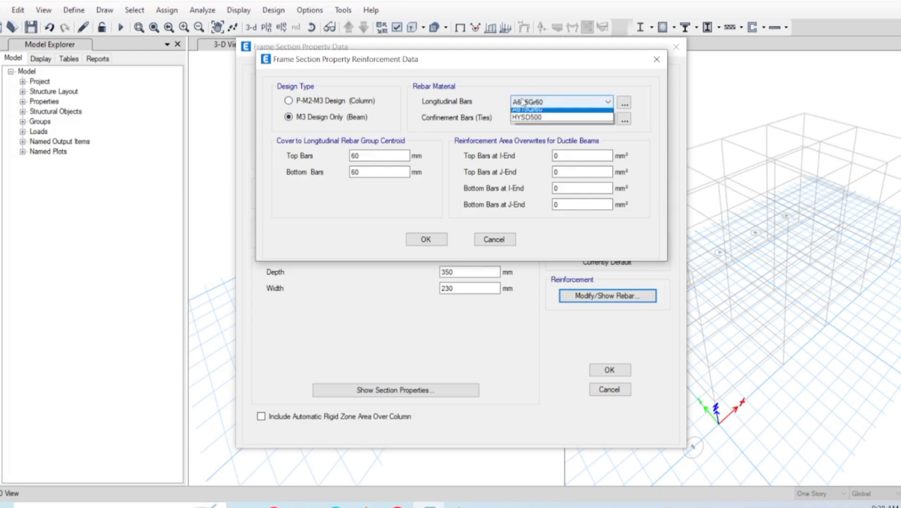
click(529, 122)
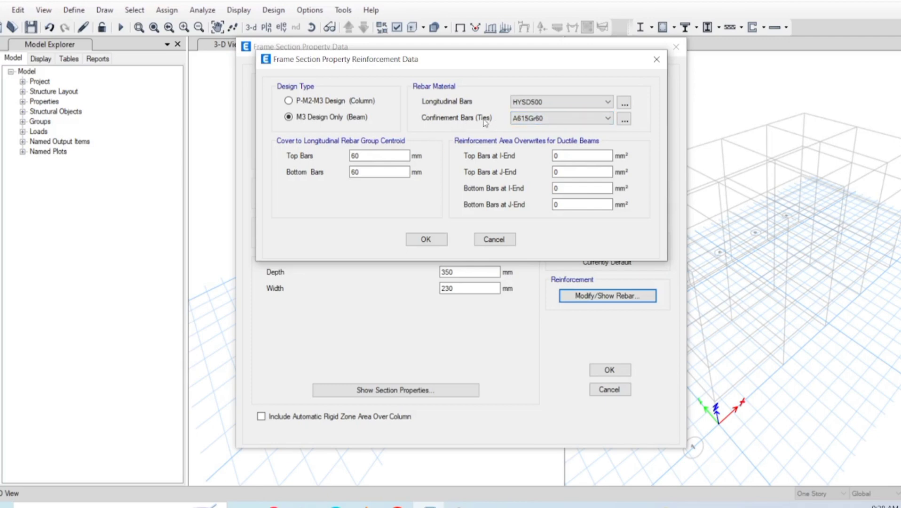
click(516, 118)
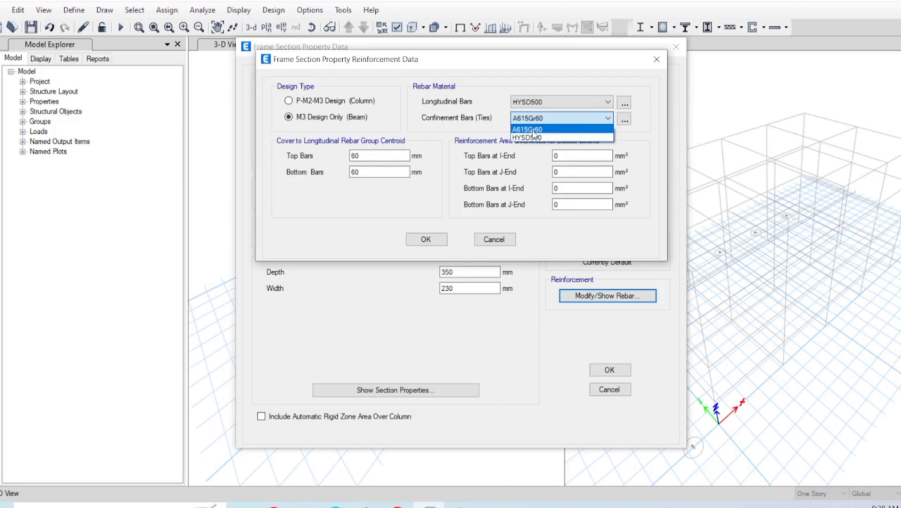
click(531, 137)
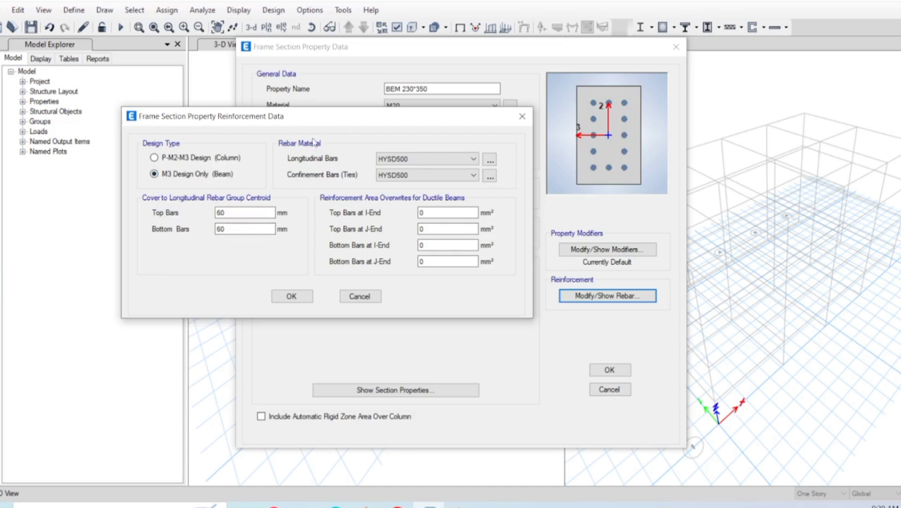
Set the beam's cover to the rebar group centroid to 32.5 mm for top and bottom bars and accept the reinforcement data.
drag(328, 118, 330, 137)
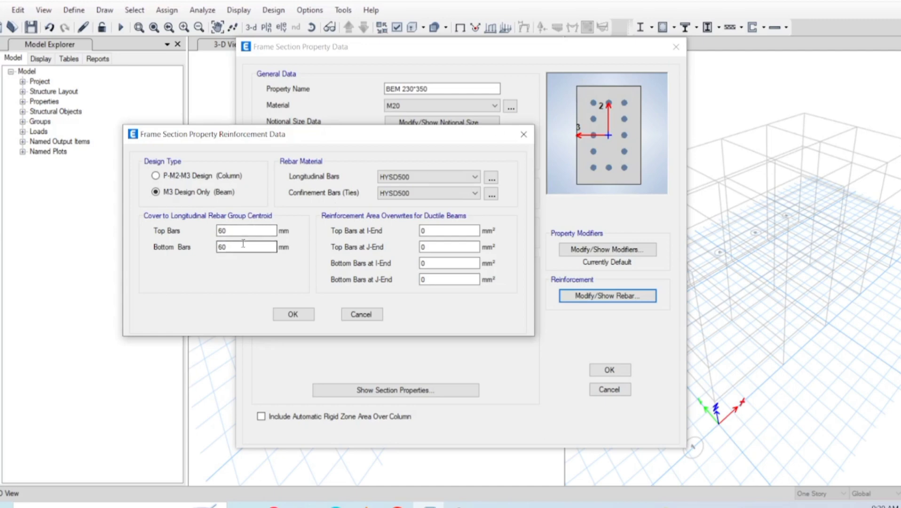
click(233, 230)
key(BackSpace)
key(BackSpace)
text(32.5)
click(227, 246)
key(BackSpace)
key(BackSpace)
text(32.5)
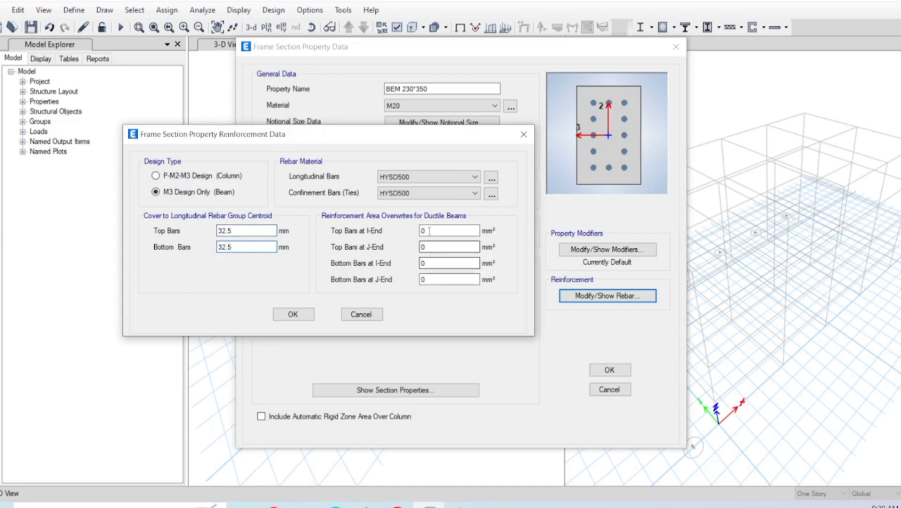
click(284, 318)
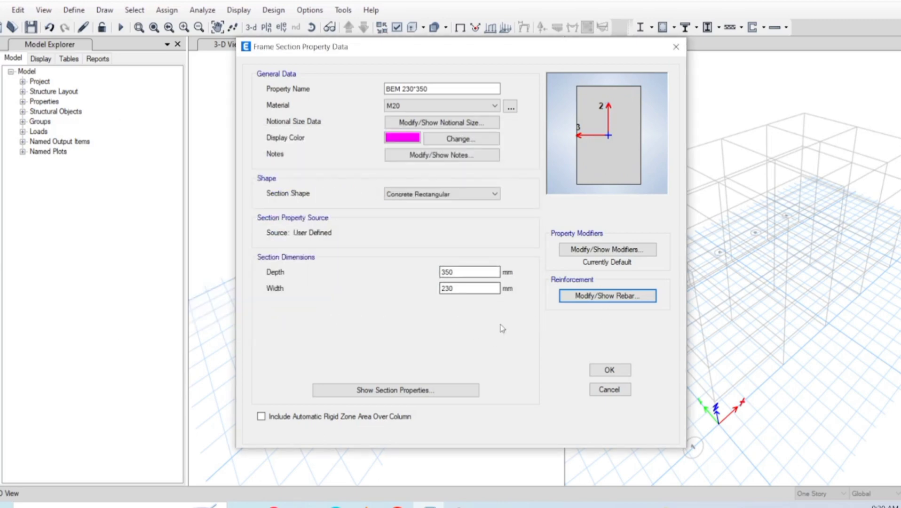
Recheck the beam's reinforcement data and accept the BEM 230*350 section definition.
click(581, 296)
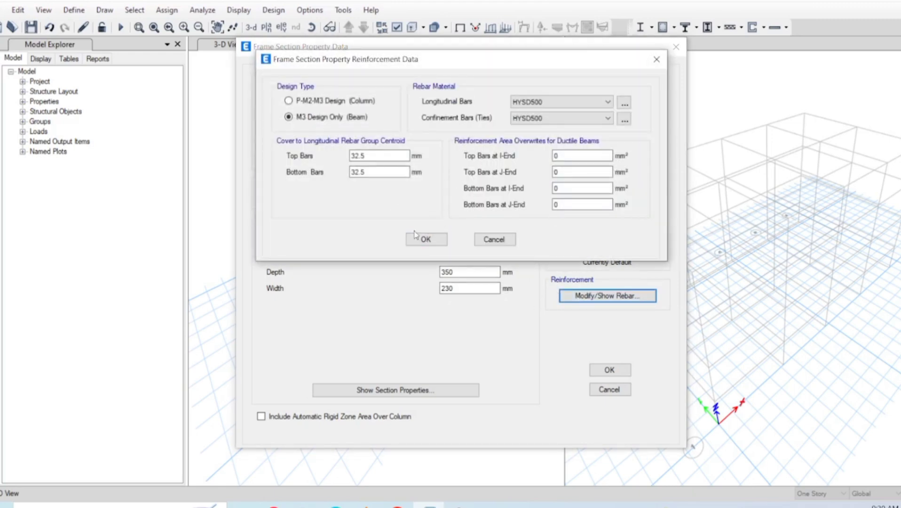
click(442, 239)
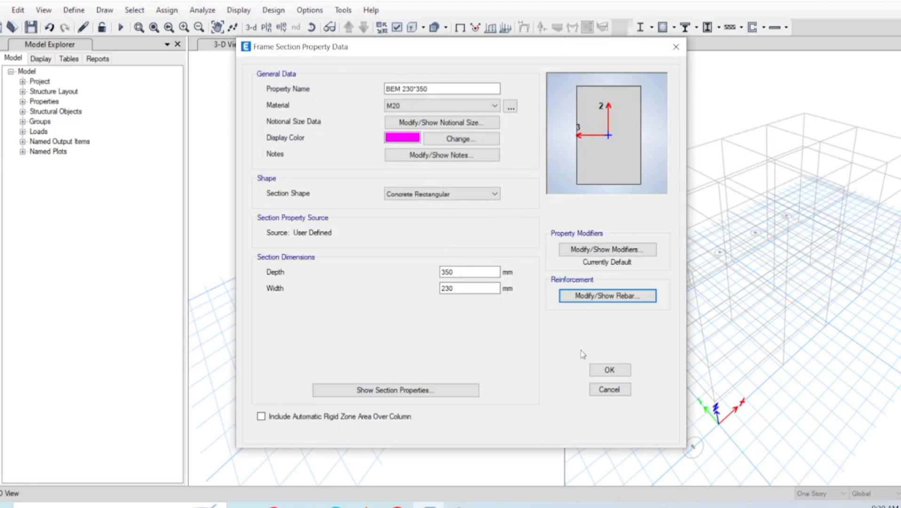
click(609, 369)
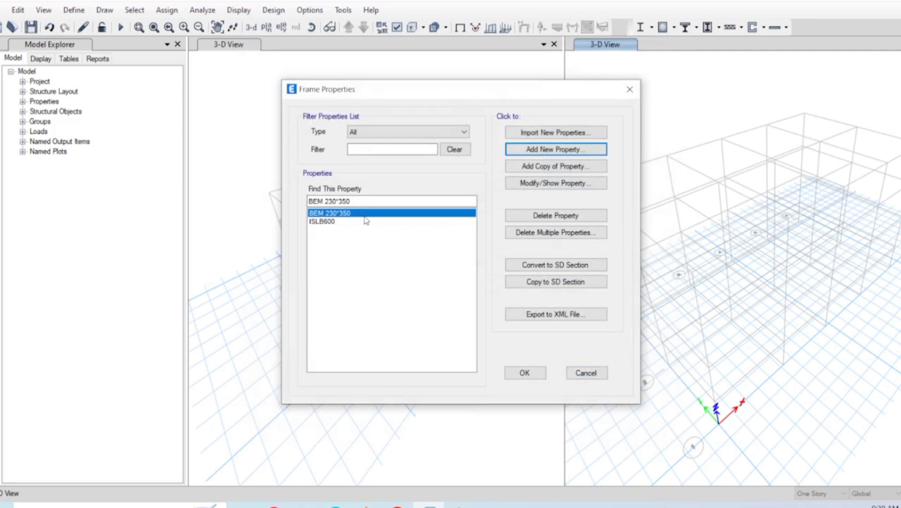
Add another rectangular concrete frame section and name it CLM 300*300.
click(542, 151)
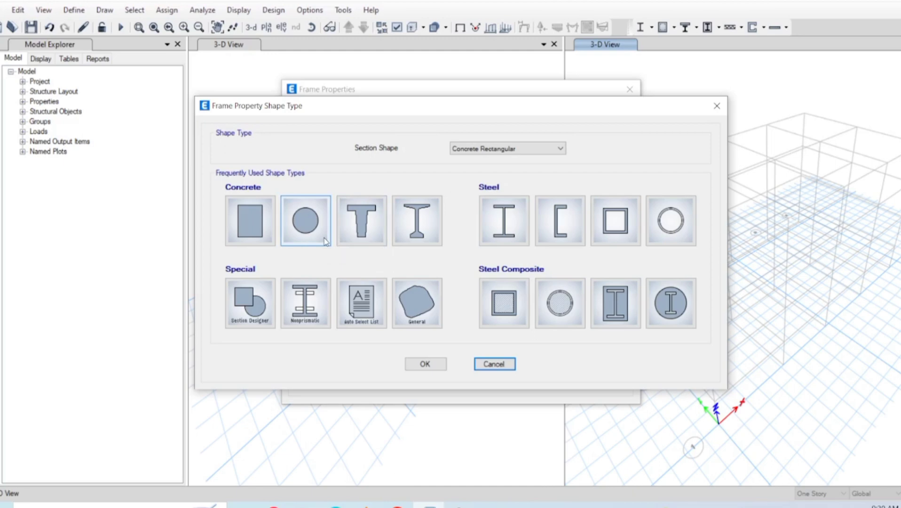
click(425, 364)
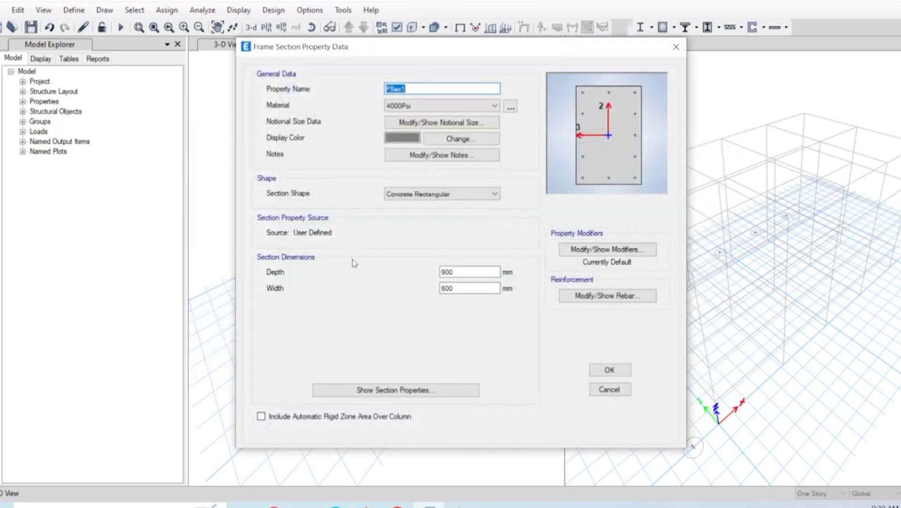
click(416, 89)
key(BackSpace)
key(BackSpace)
key(BackSpace)
key(BackSpace)
key(BackSpace)
text(CLM)
text(300*300)
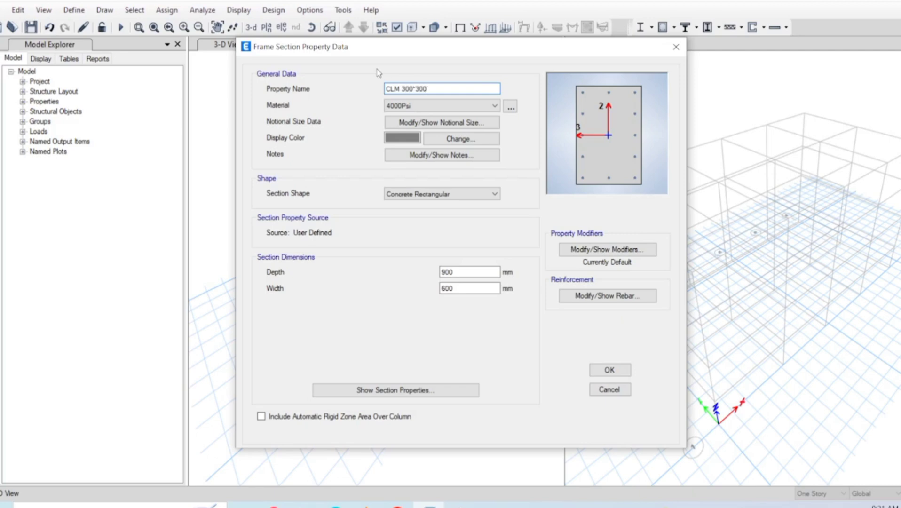
Assign material M25 to the CLM 300*300 column section.
click(420, 106)
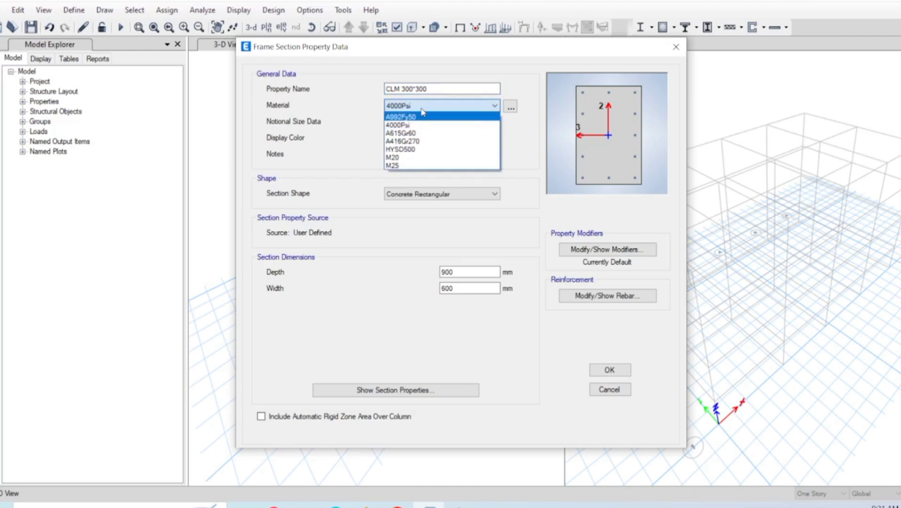
click(414, 163)
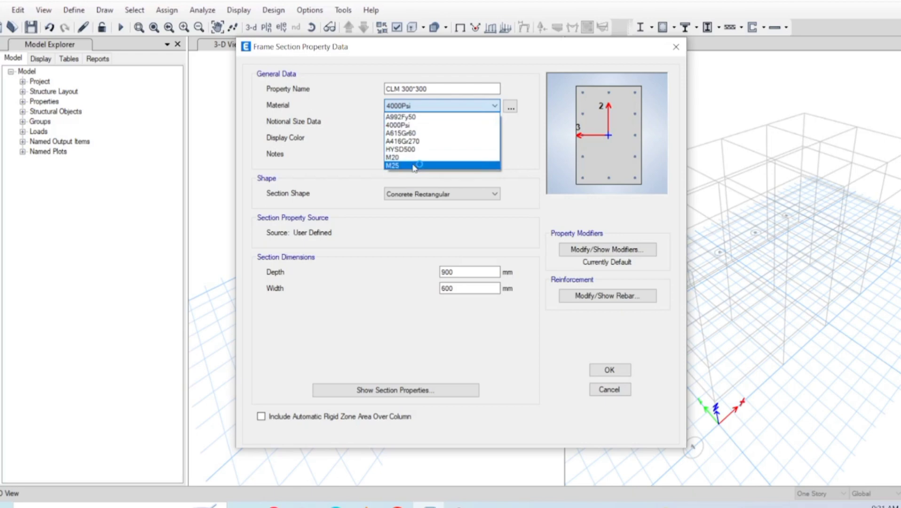
click(414, 166)
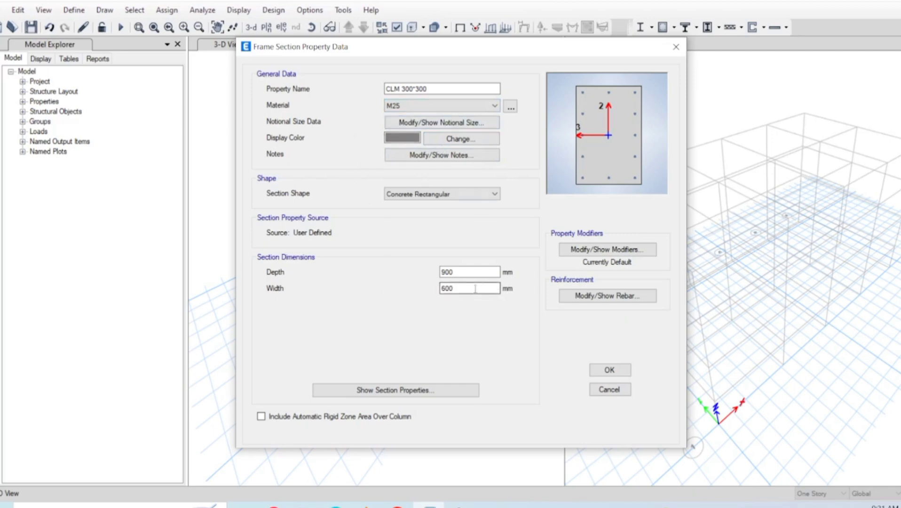
Set both the depth and the width of the column section to 300 mm.
click(475, 272)
key(BackSpace)
key(BackSpace)
key(BackSpace)
text(300)
click(483, 287)
key(BackSpace)
key(BackSpace)
key(BackSpace)
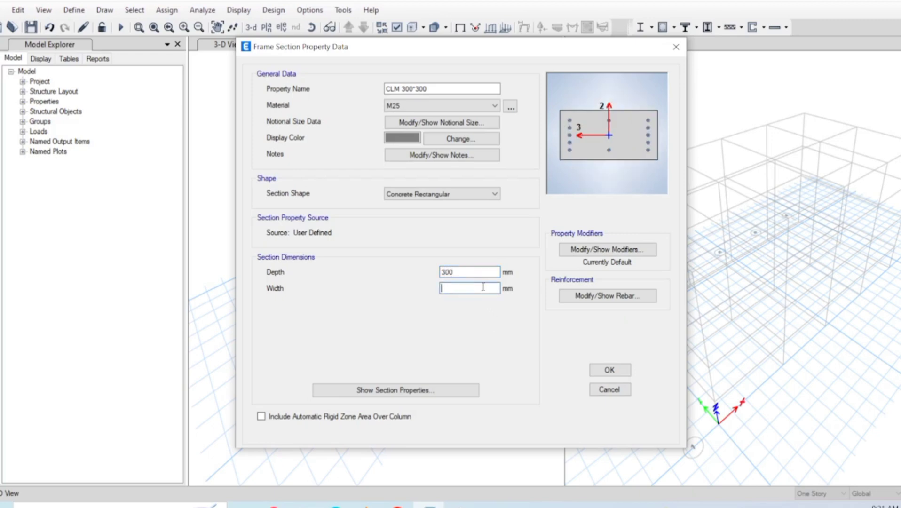
text(300)
Set the column section's rebar material to HYSD500 for both longitudinal bars and confinement ties.
click(572, 297)
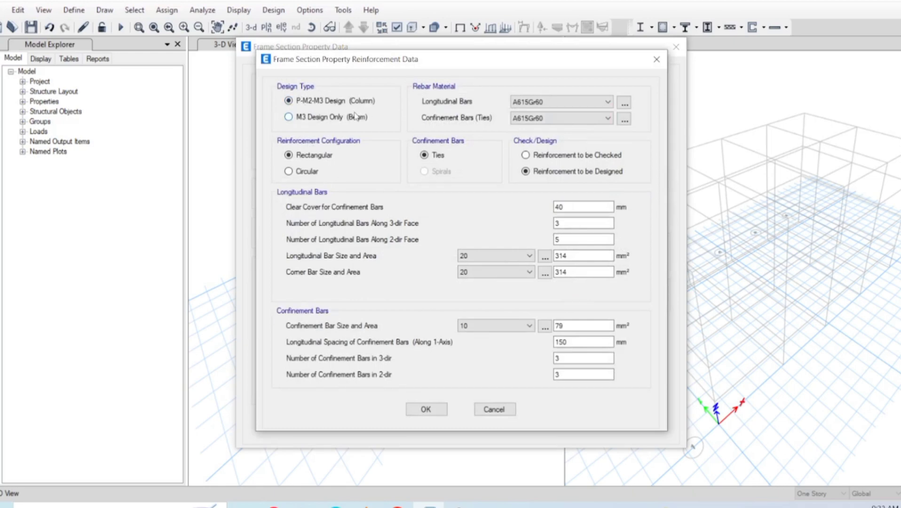
click(531, 103)
click(539, 117)
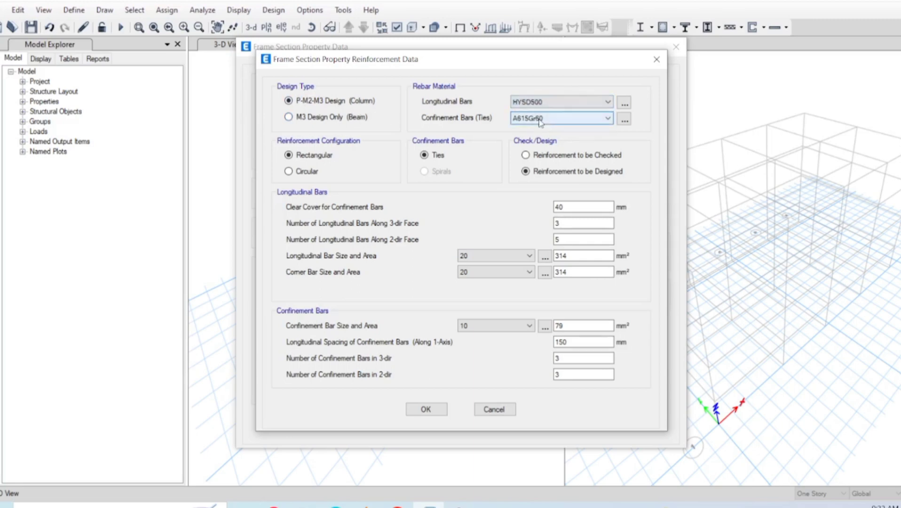
click(540, 117)
click(538, 137)
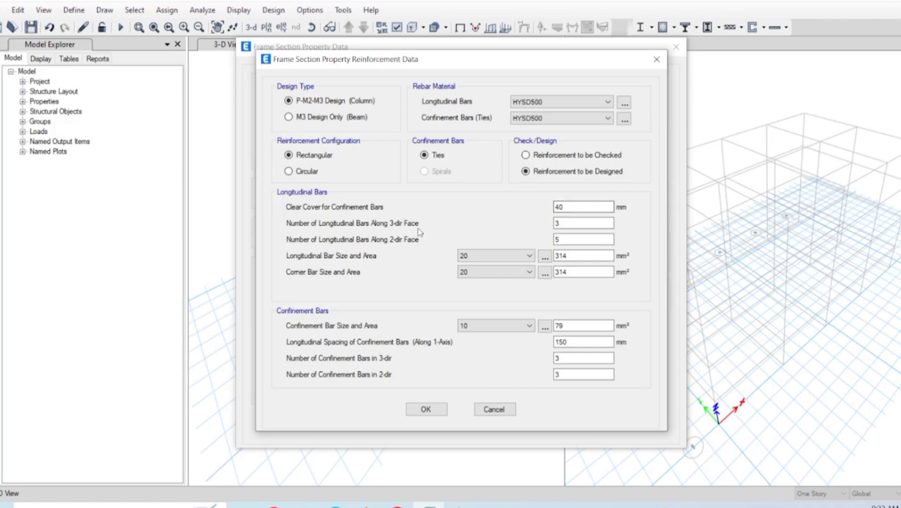
click(564, 223)
drag(549, 60, 418, 98)
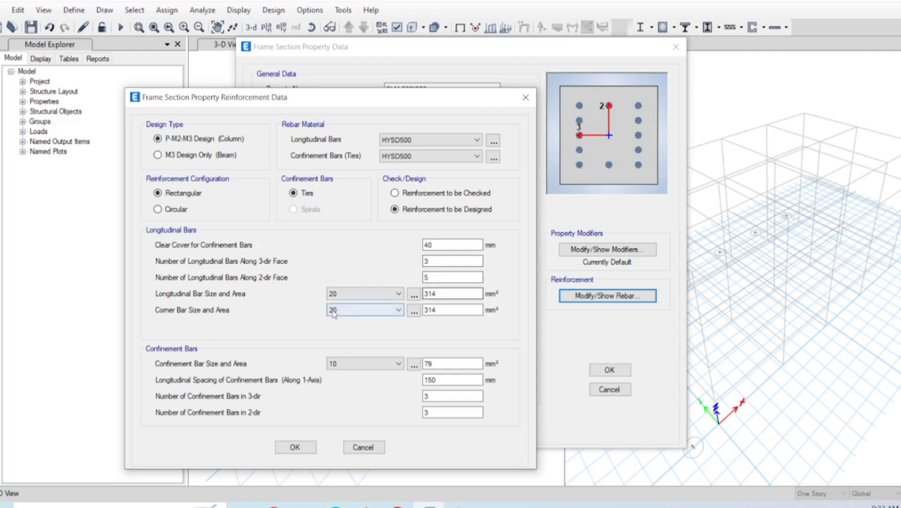
drag(407, 98, 551, 85)
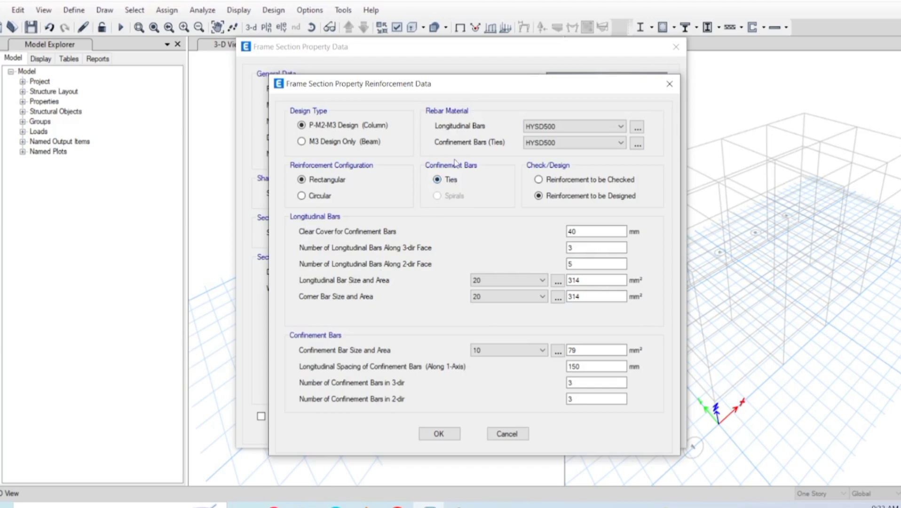
drag(483, 85, 335, 125)
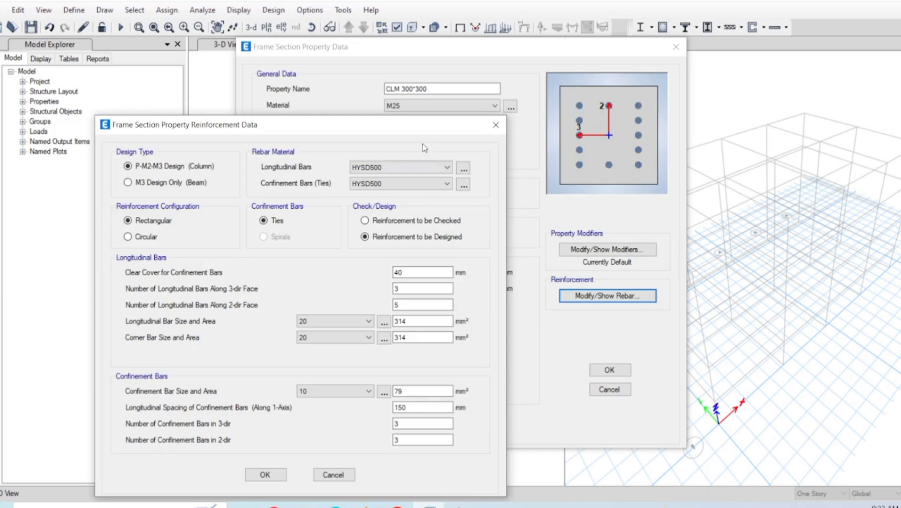
Set the longitudinal bar size of the CLM 300*300 column section to 18.
drag(413, 125, 474, 112)
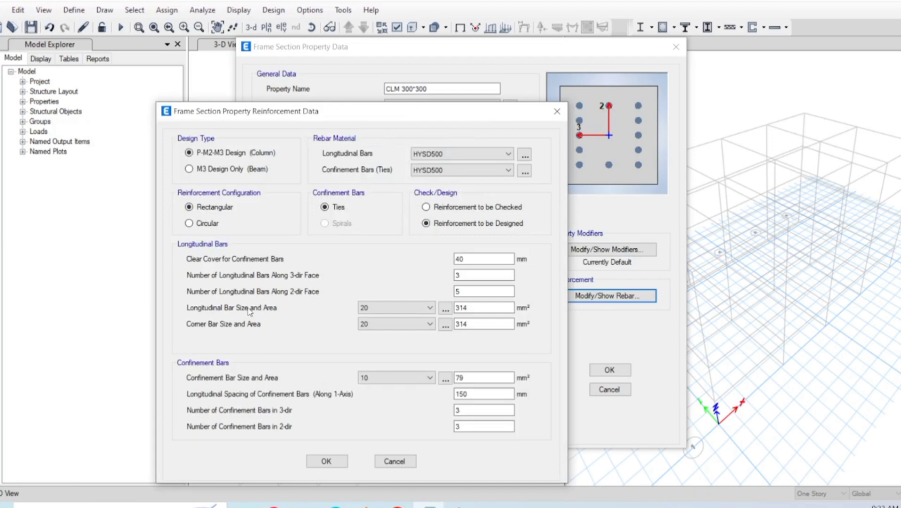
click(368, 308)
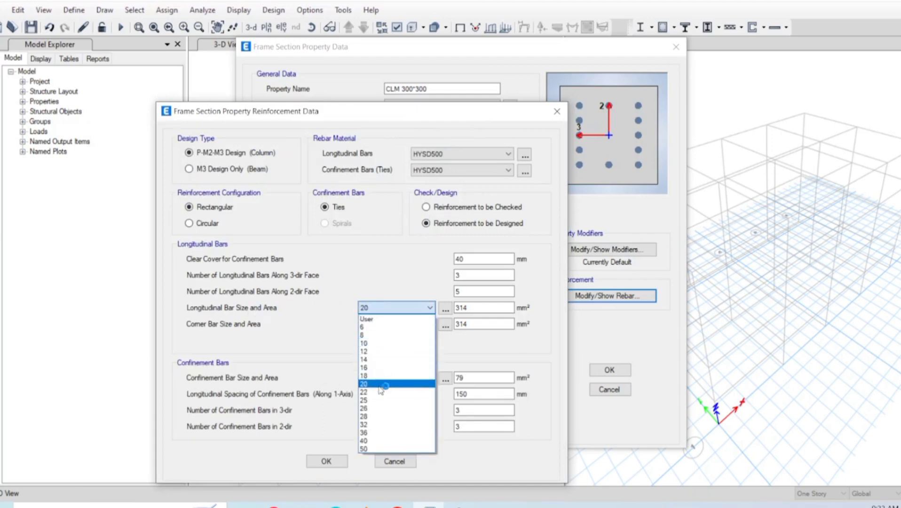
click(381, 376)
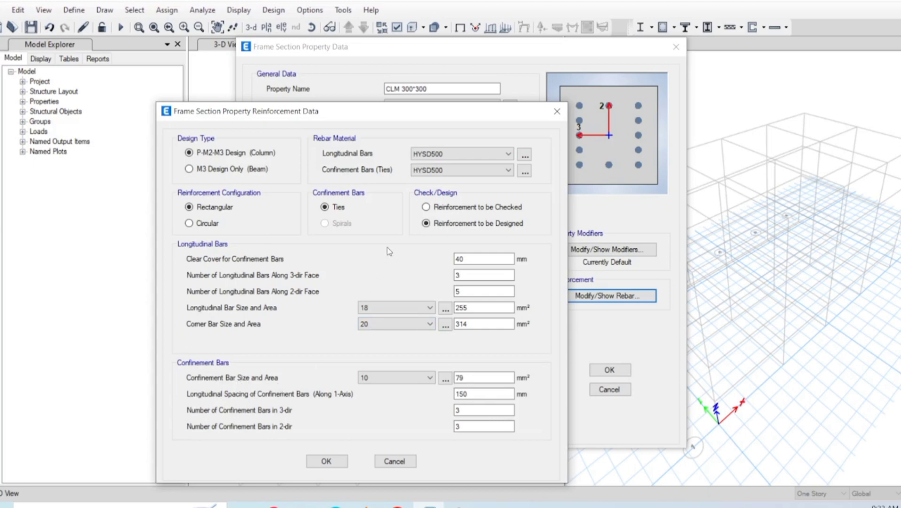
drag(427, 113, 363, 117)
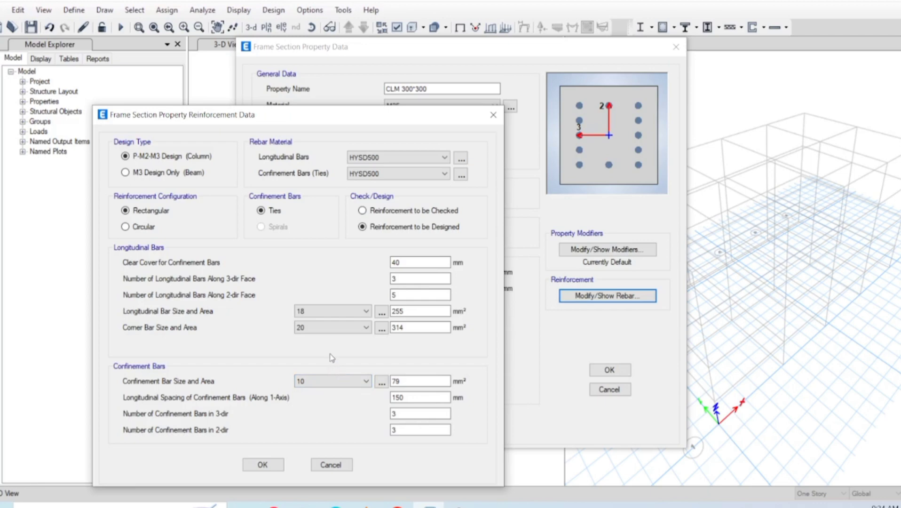
Set the column's confinement bar size to 8 and accept the reinforcement data and the CLM 300*300 section.
drag(355, 118, 474, 82)
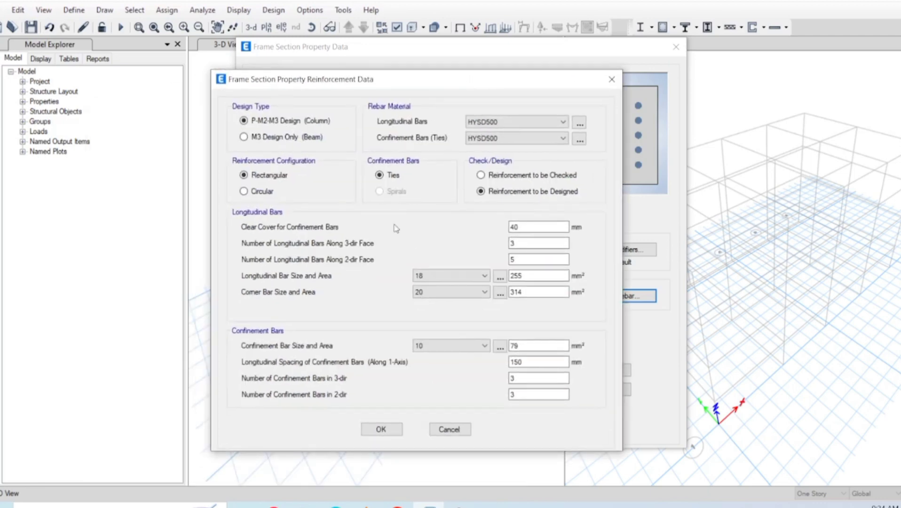
click(436, 345)
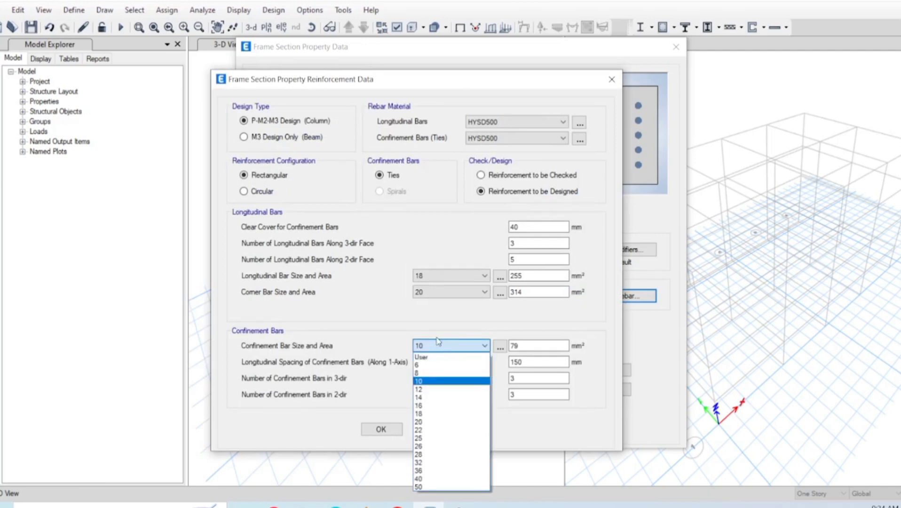
click(432, 379)
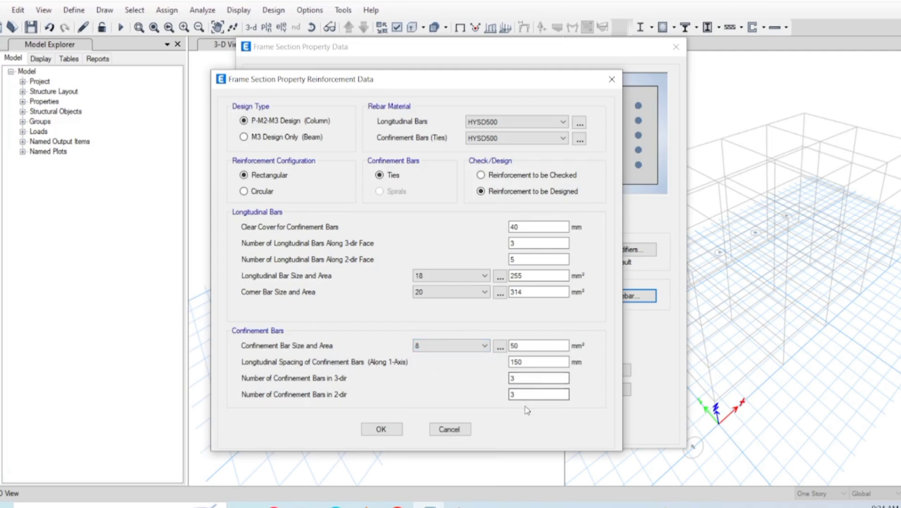
click(386, 430)
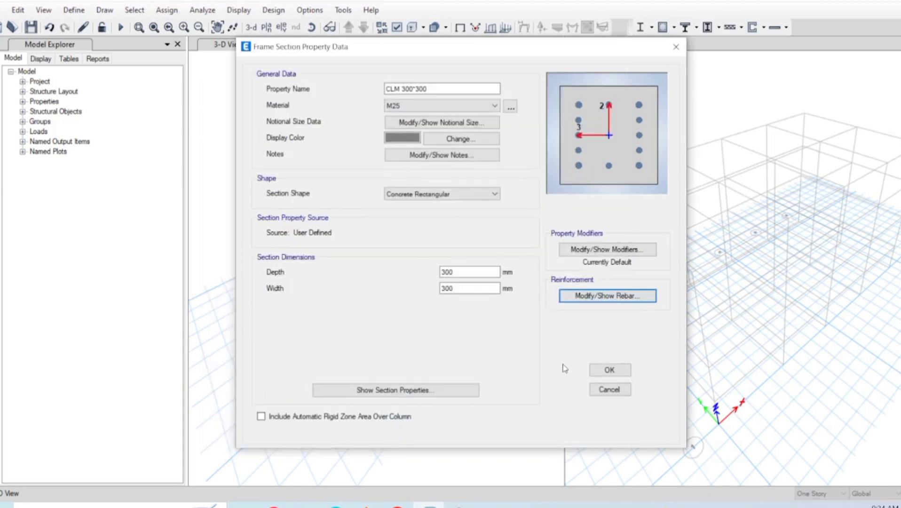
click(597, 371)
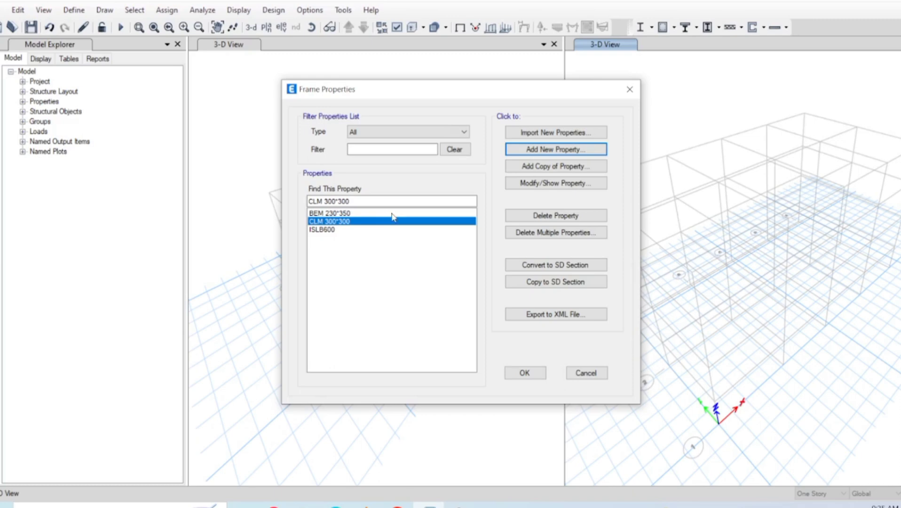
drag(422, 89, 352, 88)
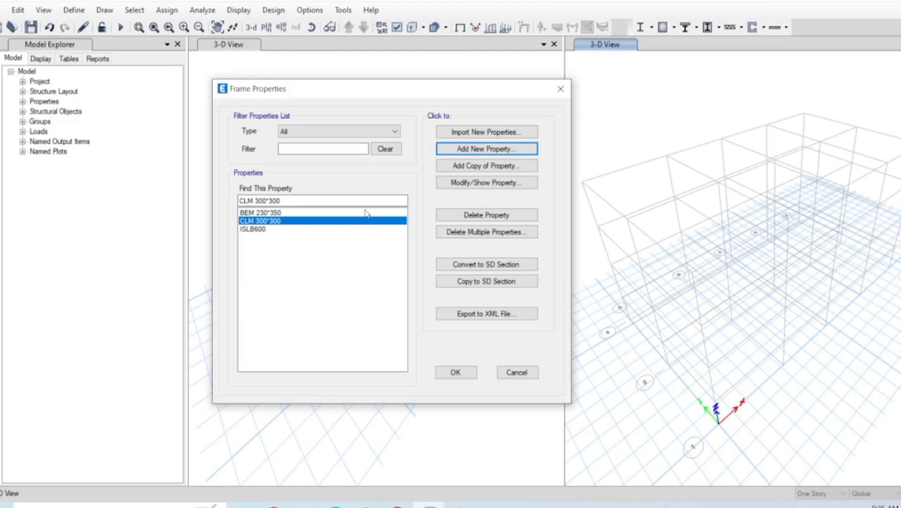
click(478, 148)
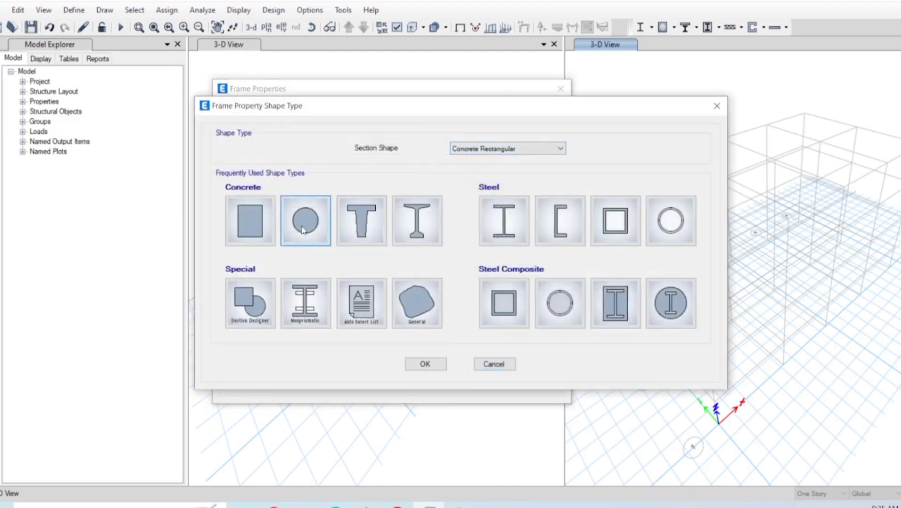
click(305, 221)
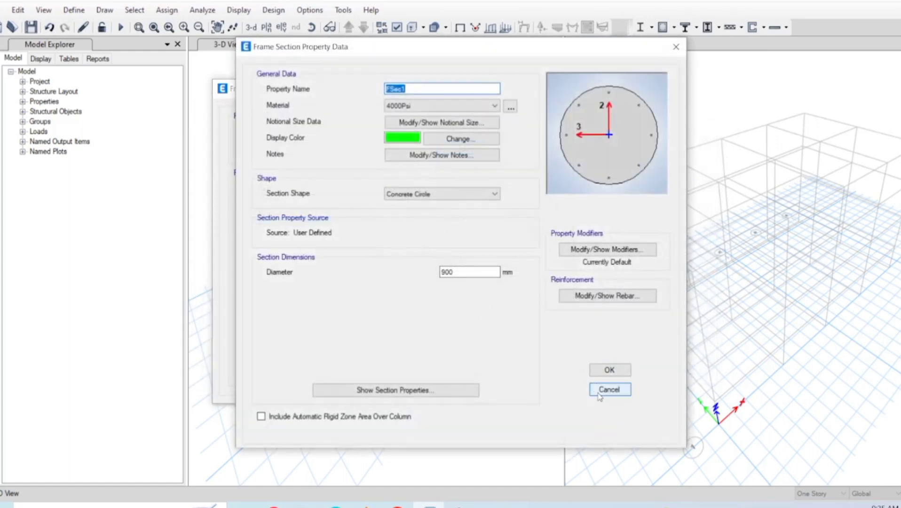
click(600, 389)
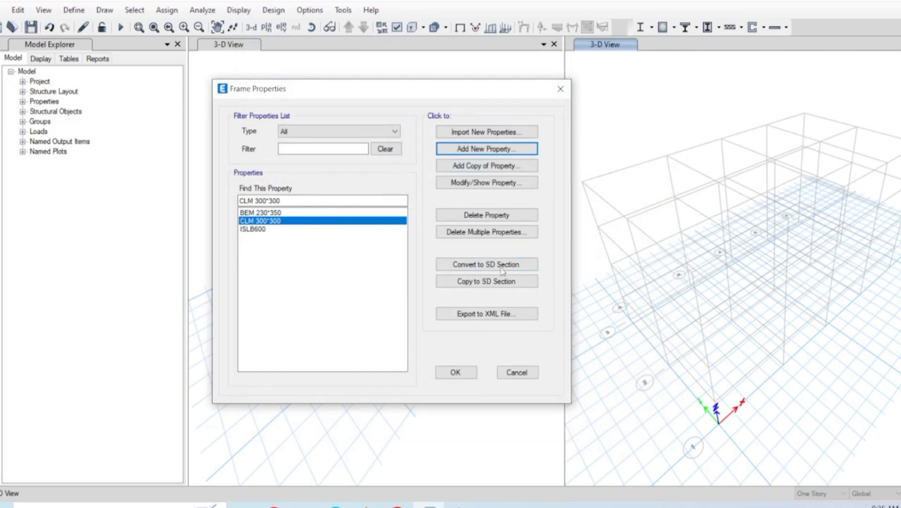
Accept the frame section definitions and switch the first 3-D view to the plan view of story GL.
click(455, 372)
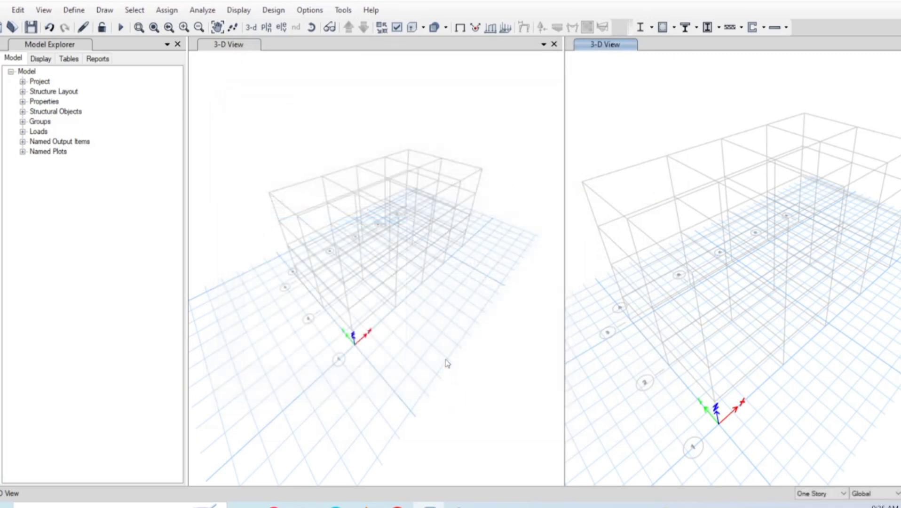
click(299, 83)
click(273, 29)
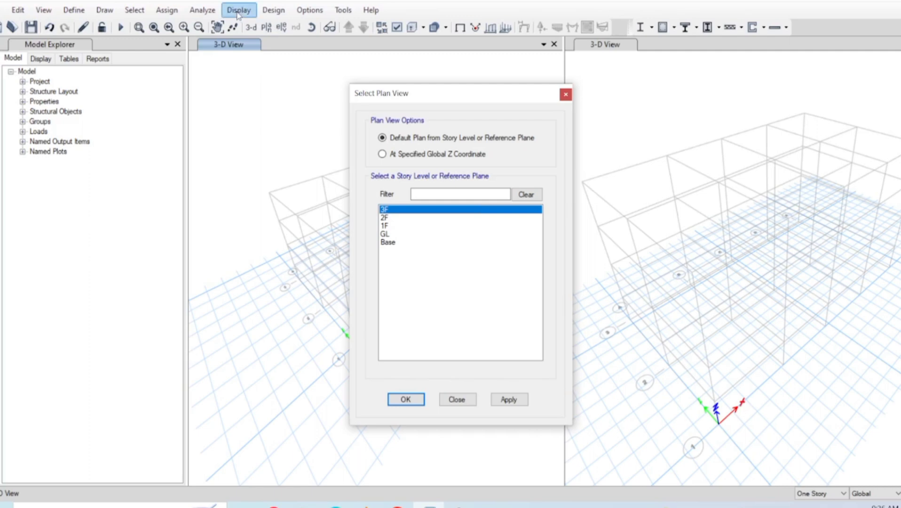
click(427, 234)
click(406, 399)
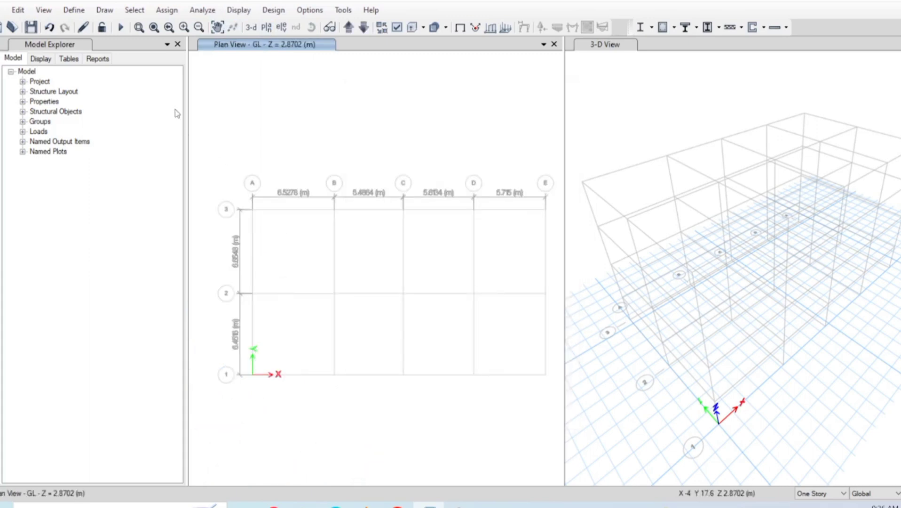
Add a new slab section property and name it SLB.
click(76, 14)
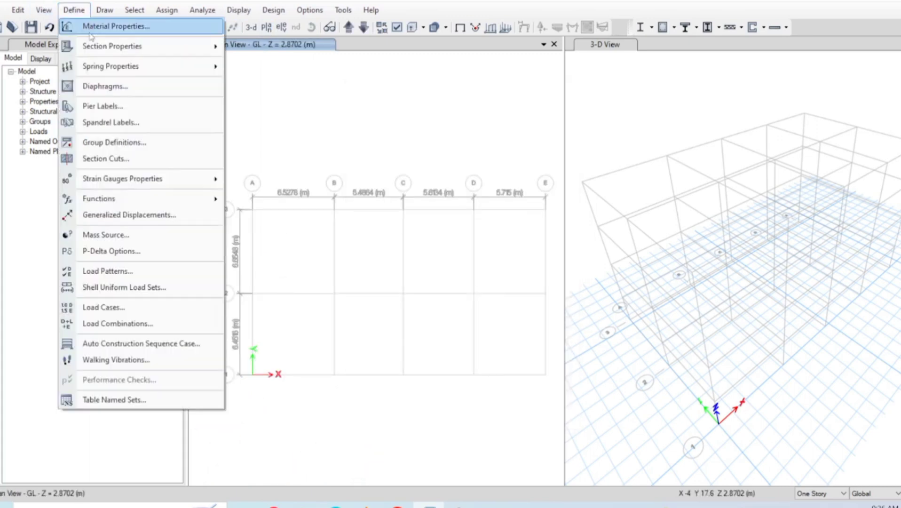
mouse_move(169, 47)
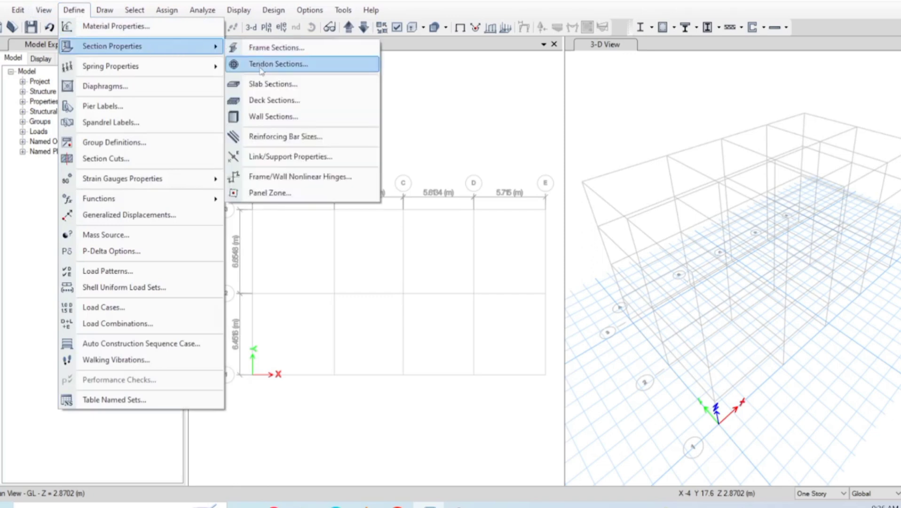
click(262, 89)
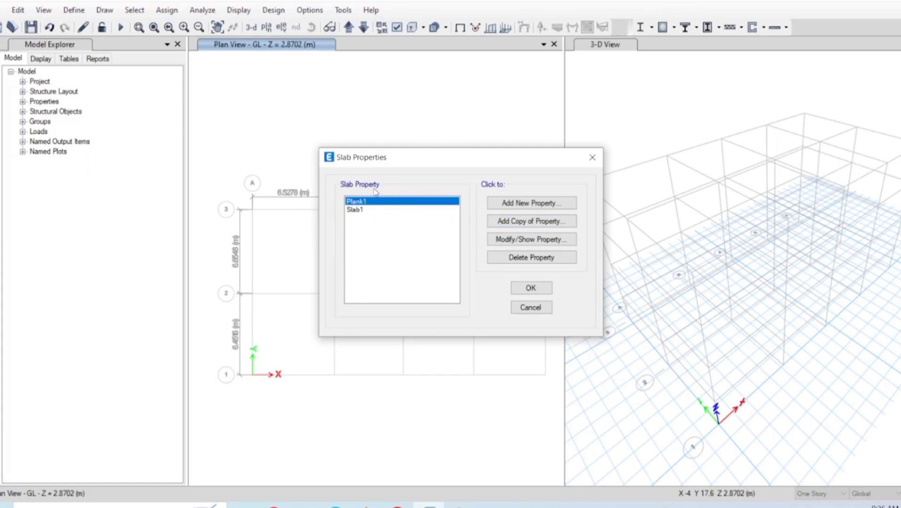
click(551, 202)
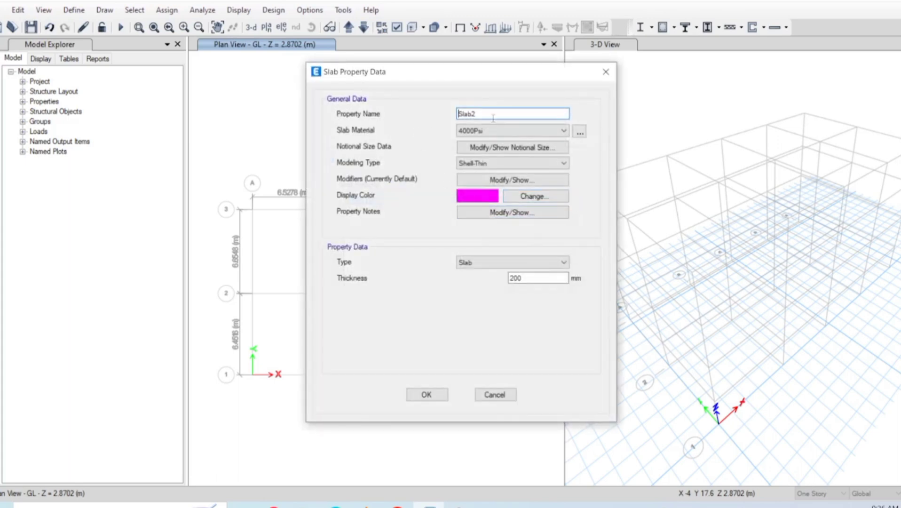
key(BackSpace)
key(BackSpace)
key(BackSpace)
key(BackSpace)
text(SLB)
Assign material M20 and a thickness of 125 mm to the SLB slab section and accept the slab properties.
click(487, 138)
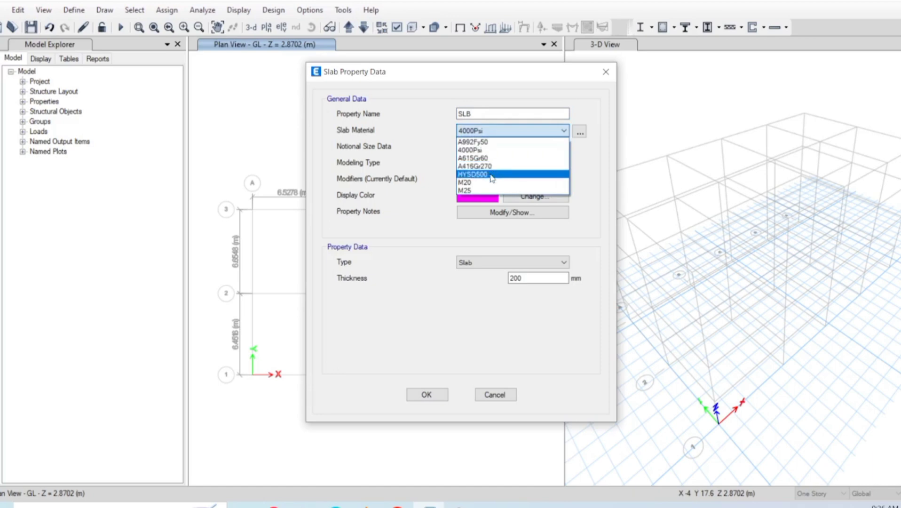
click(492, 183)
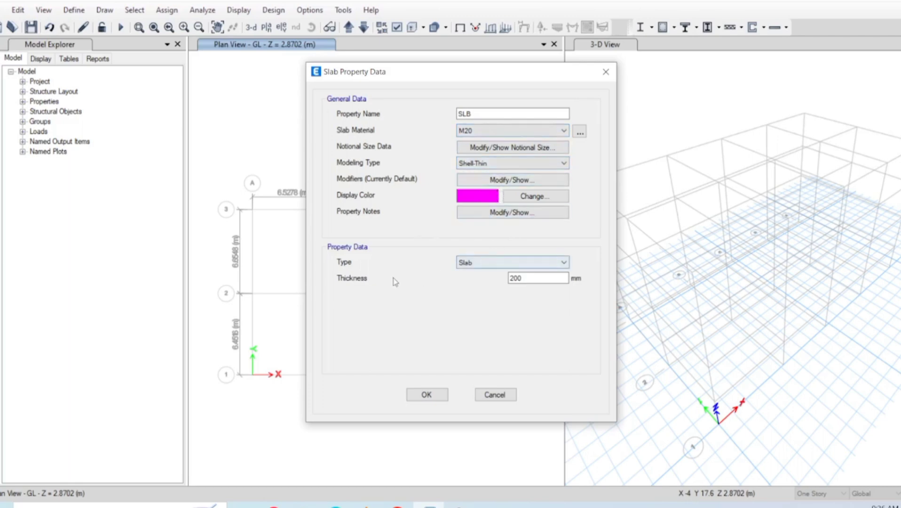
click(522, 279)
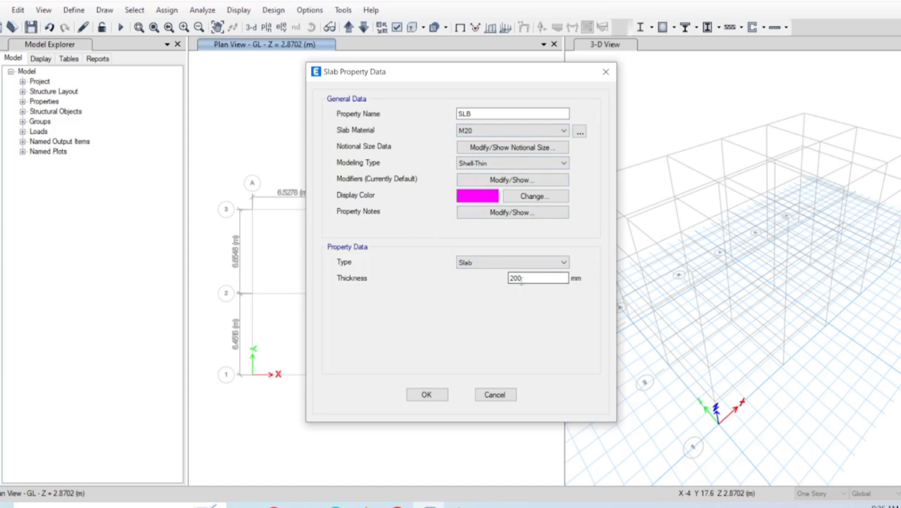
key(BackSpace)
text(125)
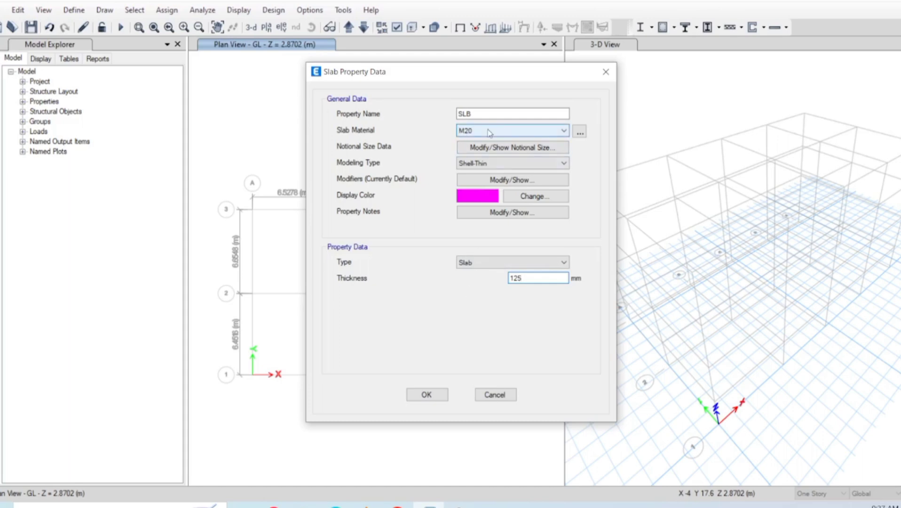
click(424, 395)
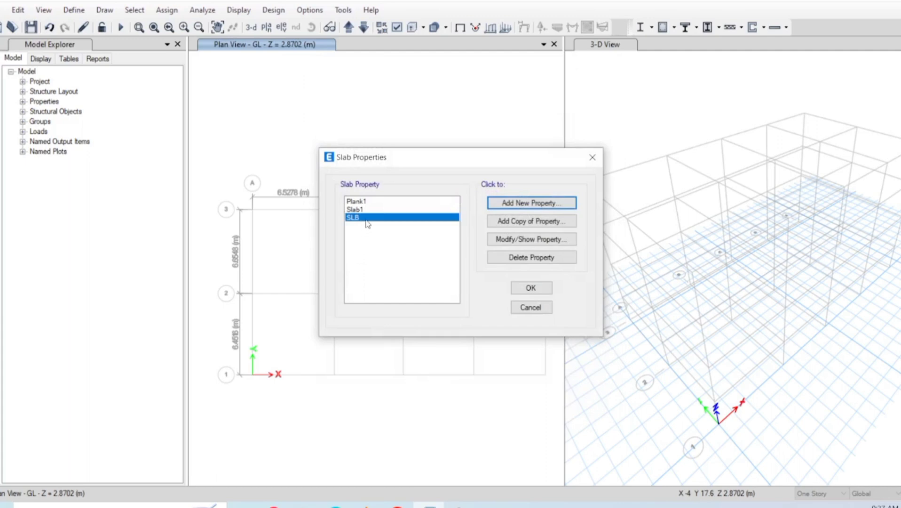
click(529, 287)
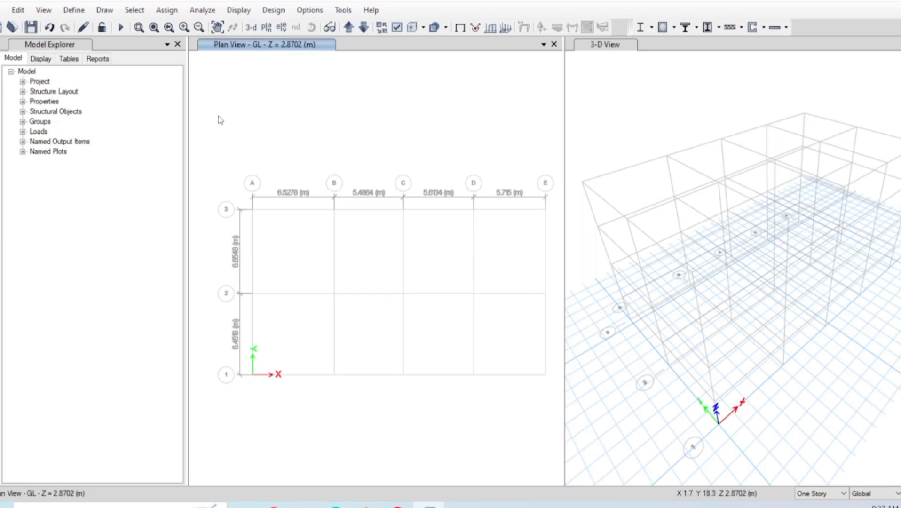
Add a new wall section property and name it SHRW.
click(86, 31)
click(74, 9)
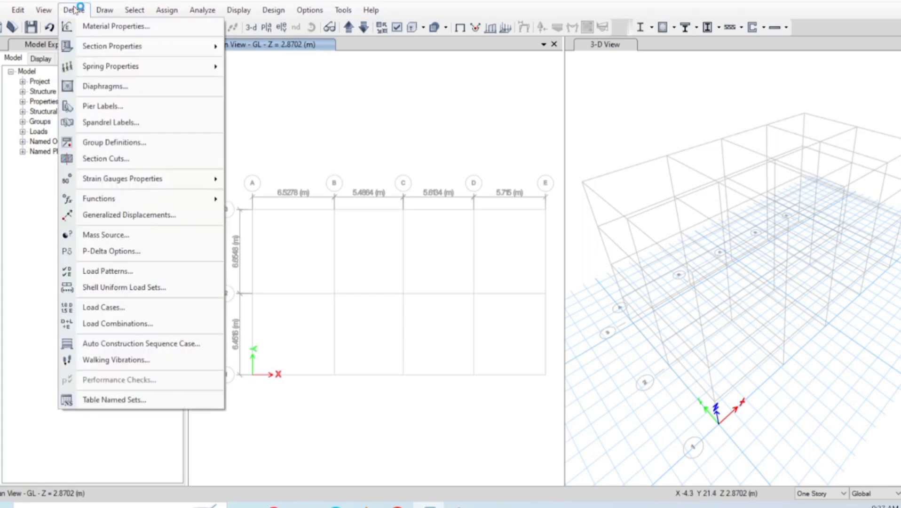
mouse_move(152, 52)
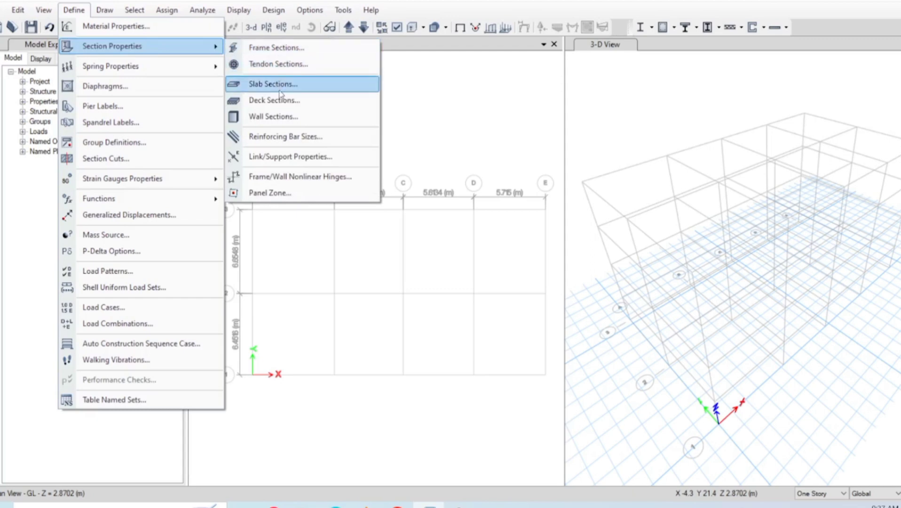
click(292, 117)
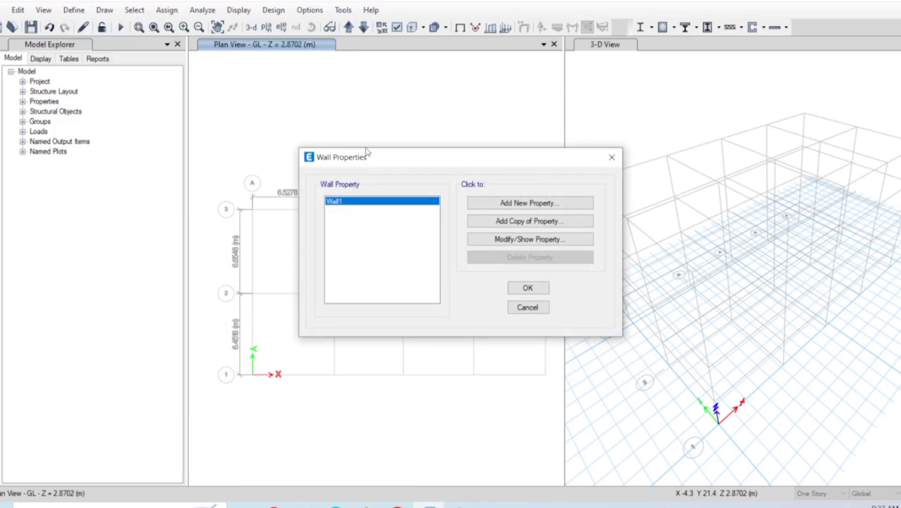
click(472, 205)
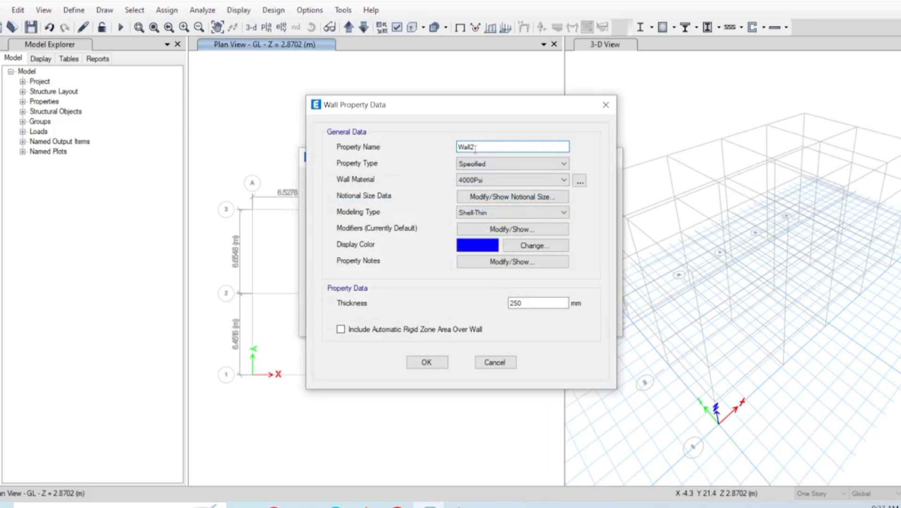
key(BackSpace)
key(BackSpace)
key(BackSpace)
key(BackSpace)
text(SHRW)
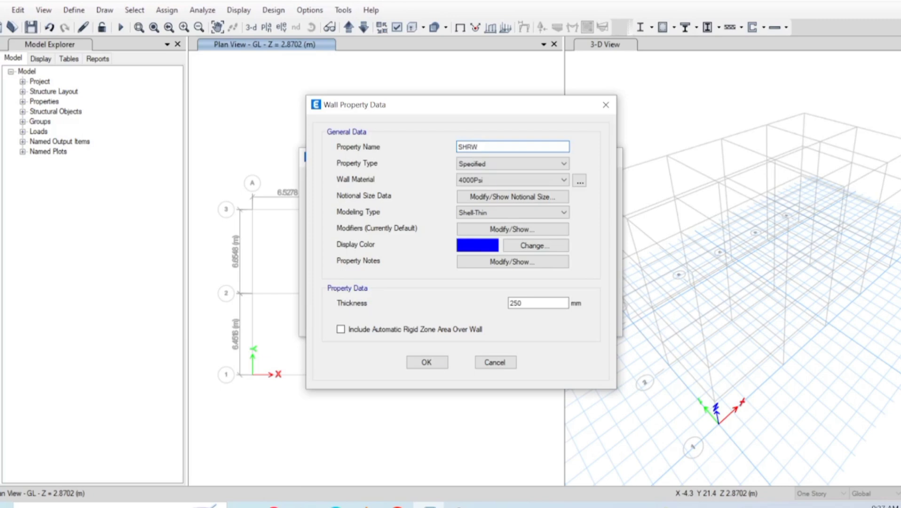
Assign material M20 and a thickness of 230 mm to the SHRW wall section and accept it.
click(496, 183)
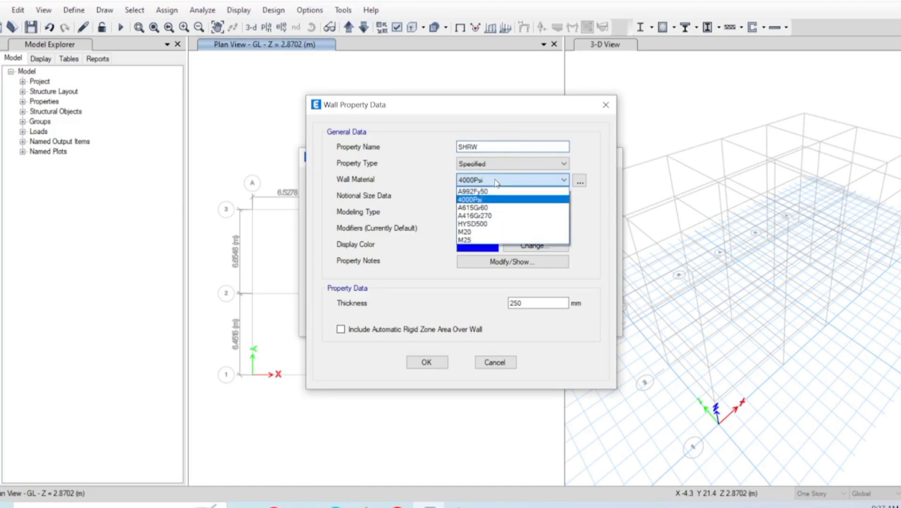
click(487, 234)
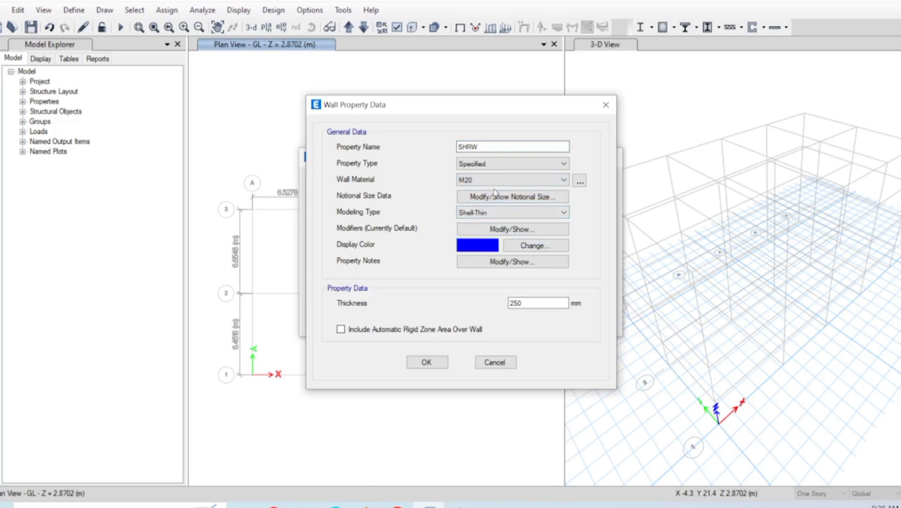
click(528, 303)
key(BackSpace)
key(BackSpace)
text(23)
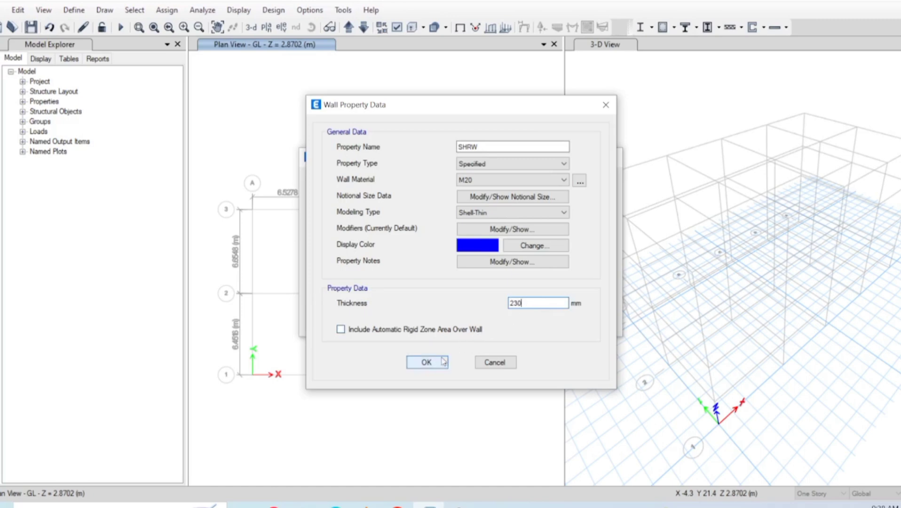
click(425, 362)
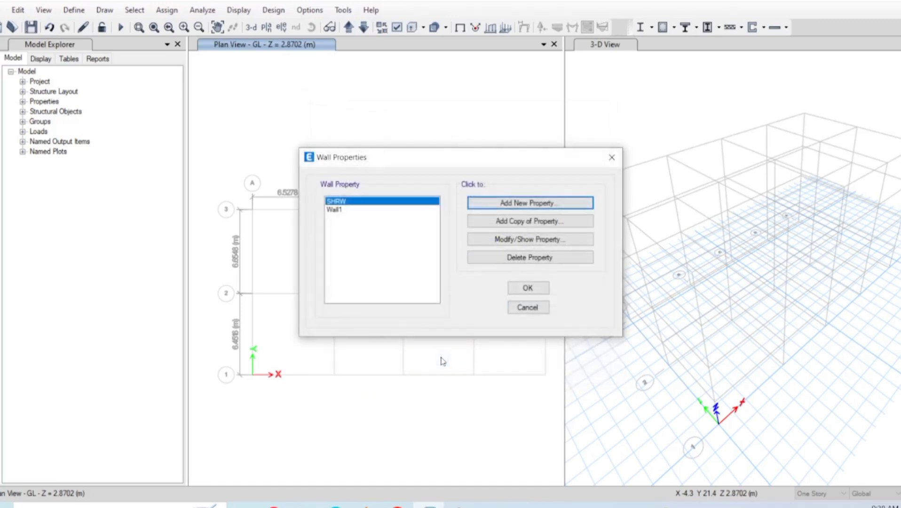
Accept the wall section properties and open the load pattern definitions.
click(528, 287)
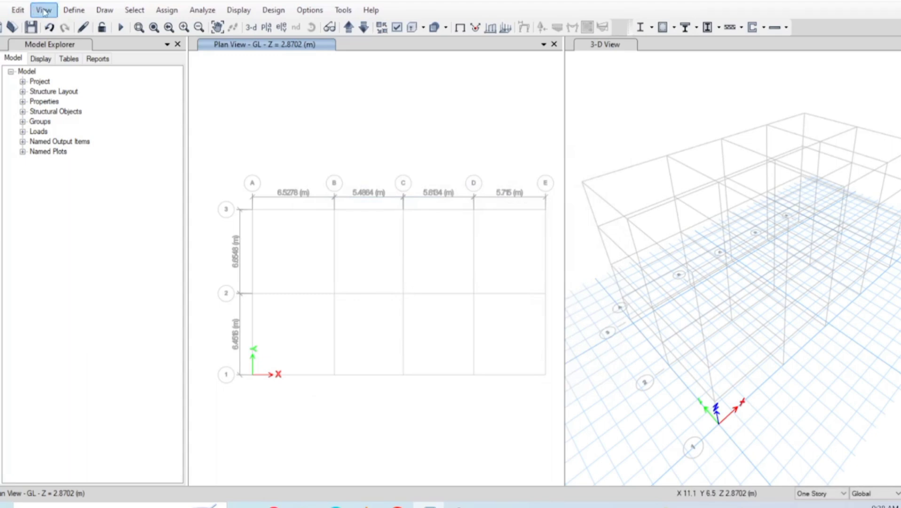
click(74, 10)
mouse_move(129, 46)
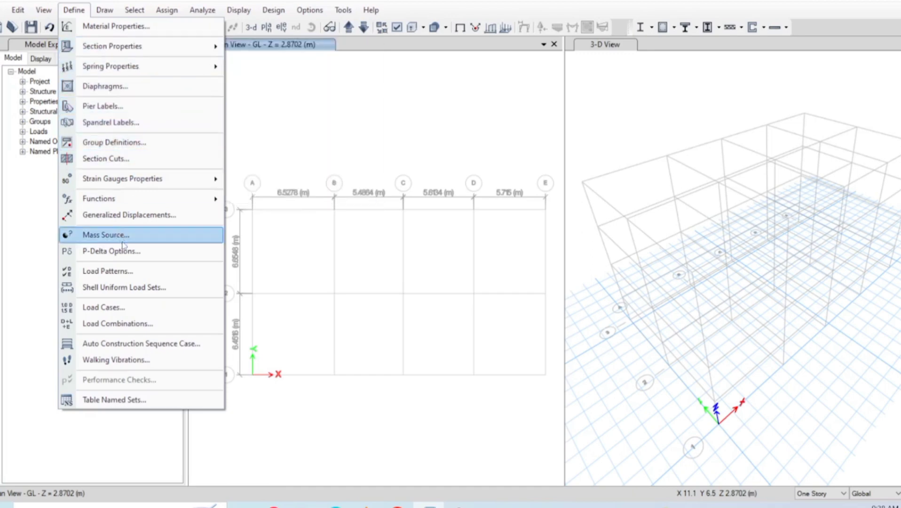
click(130, 271)
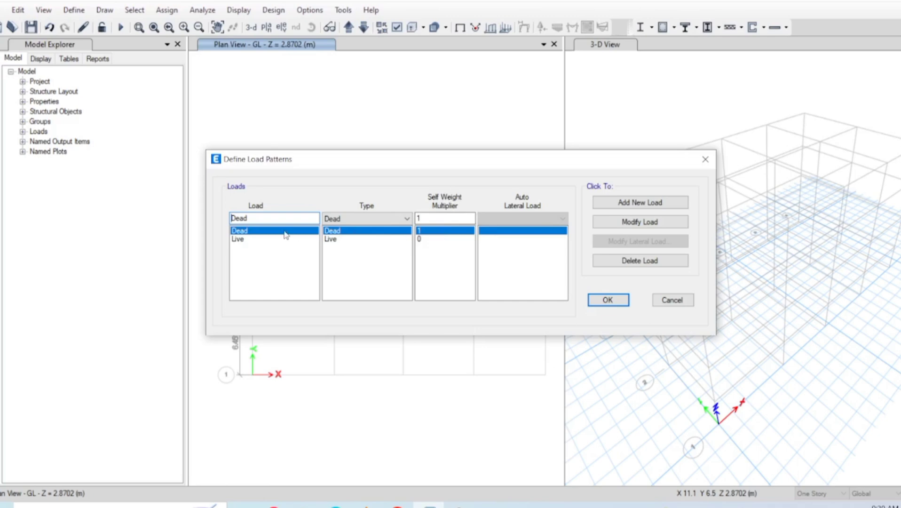
Add a load pattern named LIVE<3 of type Live with a self-weight multiplier of 0.
click(267, 216)
key(BackSpace)
key(BackSpace)
key(BackSpace)
key(BackSpace)
text(LIVE<3)
click(365, 217)
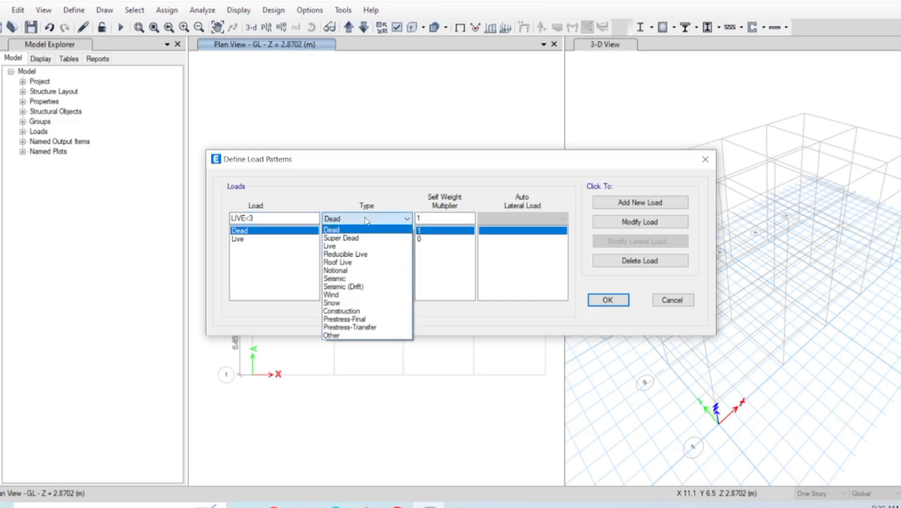
click(365, 247)
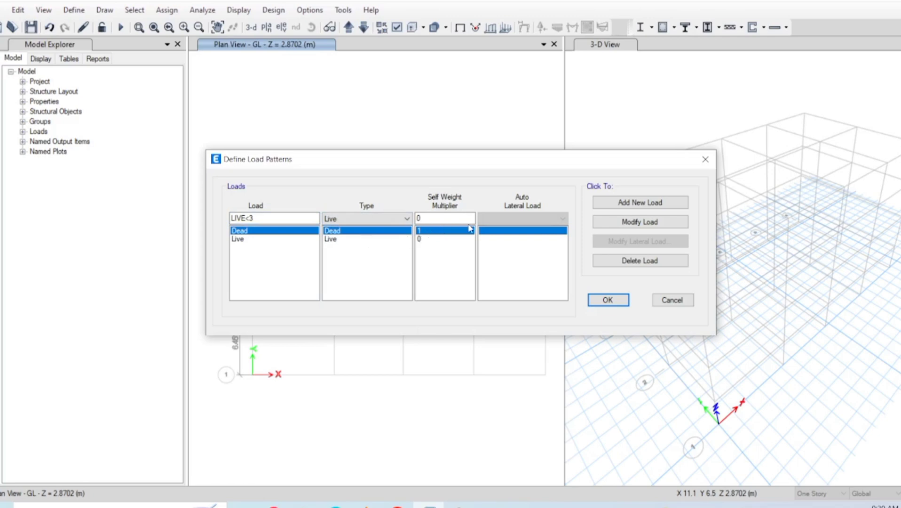
click(466, 216)
click(659, 202)
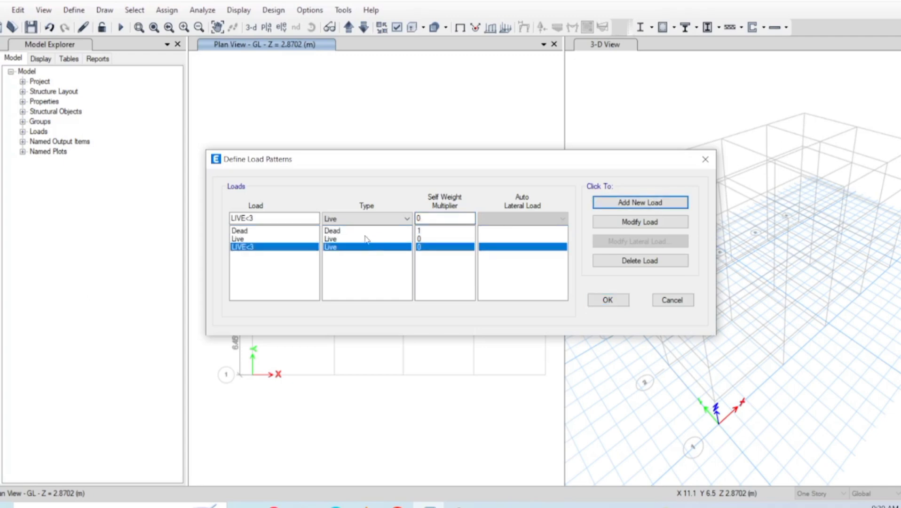
Add another load pattern of type Live named LIVE>33 with a self-weight multiplier of 0.
click(248, 217)
key(BackSpace)
text(>33)
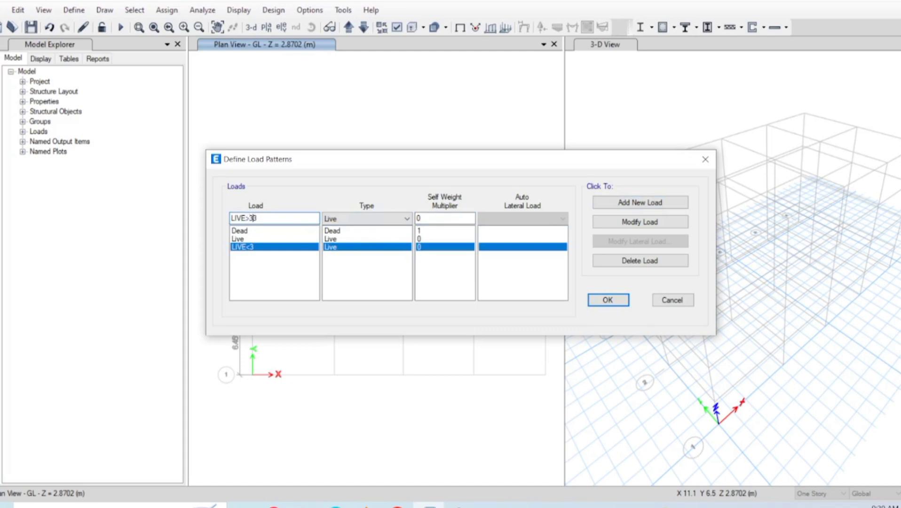
click(679, 207)
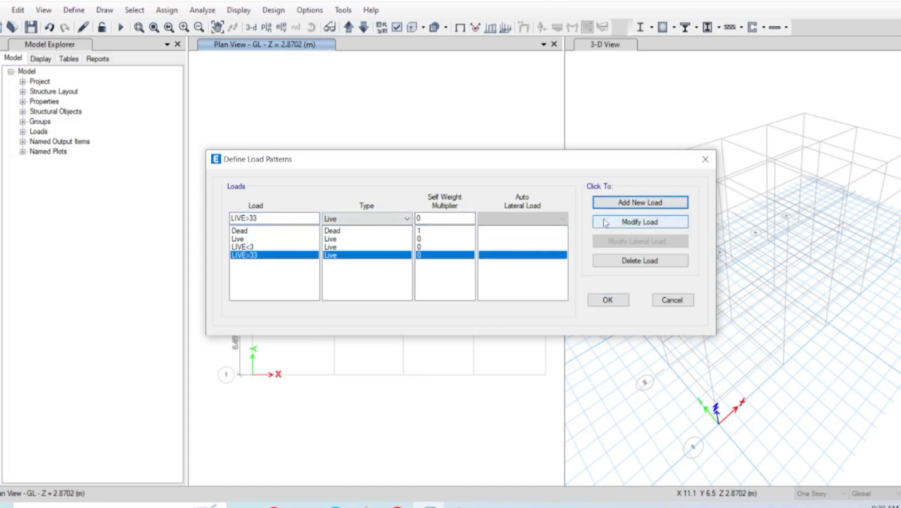
Add a load pattern named WL of type Live with a self-weight multiplier of 0.
click(272, 215)
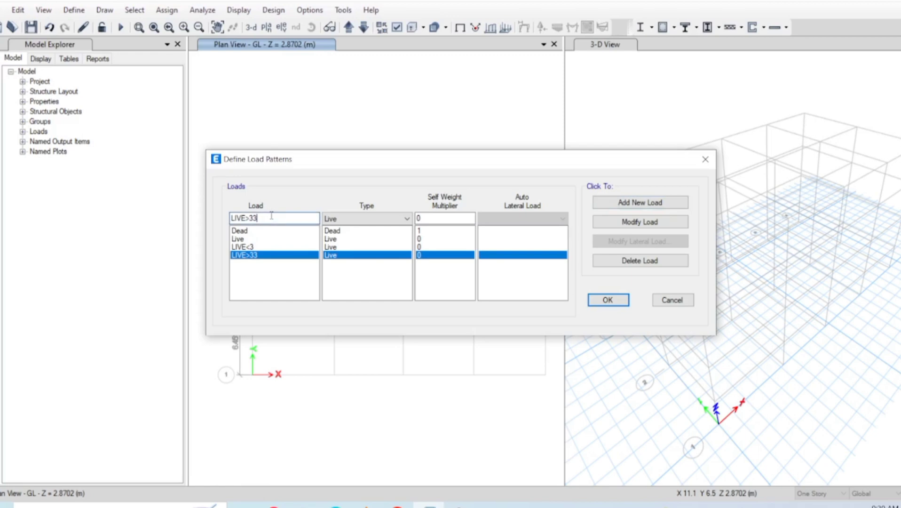
key(BackSpace)
key(BackSpace)
key(BackSpace)
key(BackSpace)
key(BackSpace)
key(BackSpace)
text(WL)
click(345, 221)
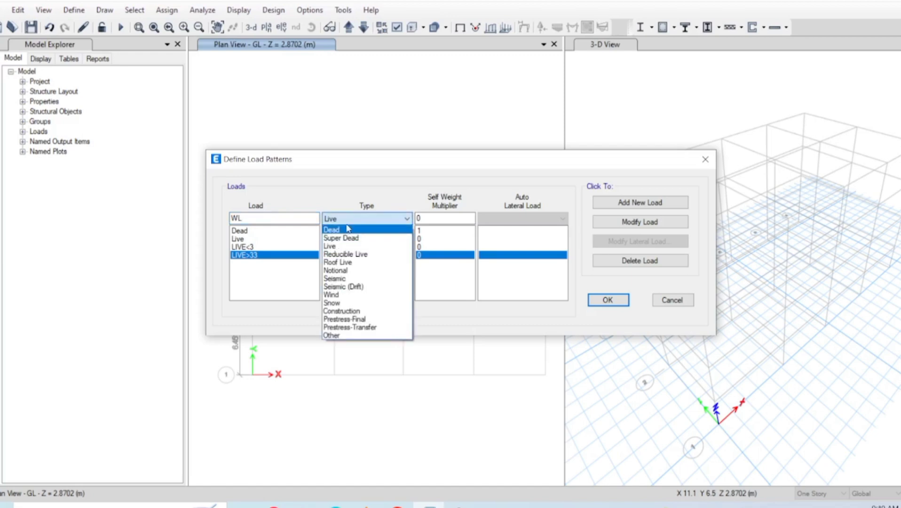
click(349, 224)
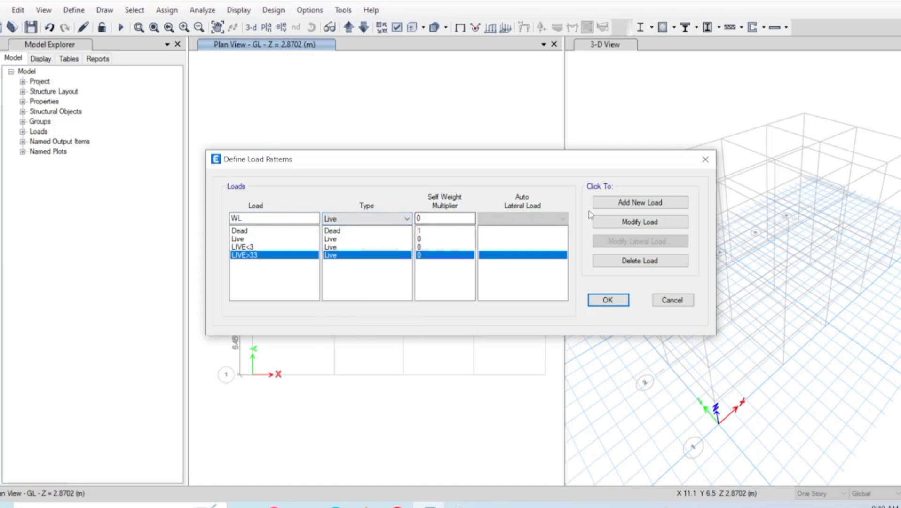
click(626, 202)
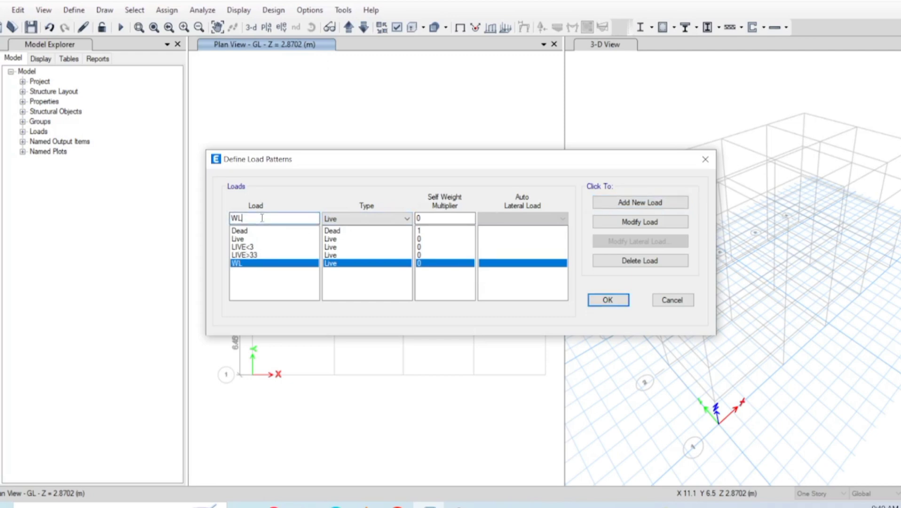
Add a load pattern named PWL of type Dead with a self-weight multiplier of 0.
key(BackSpace)
key(BackSpace)
text(PWL)
click(332, 220)
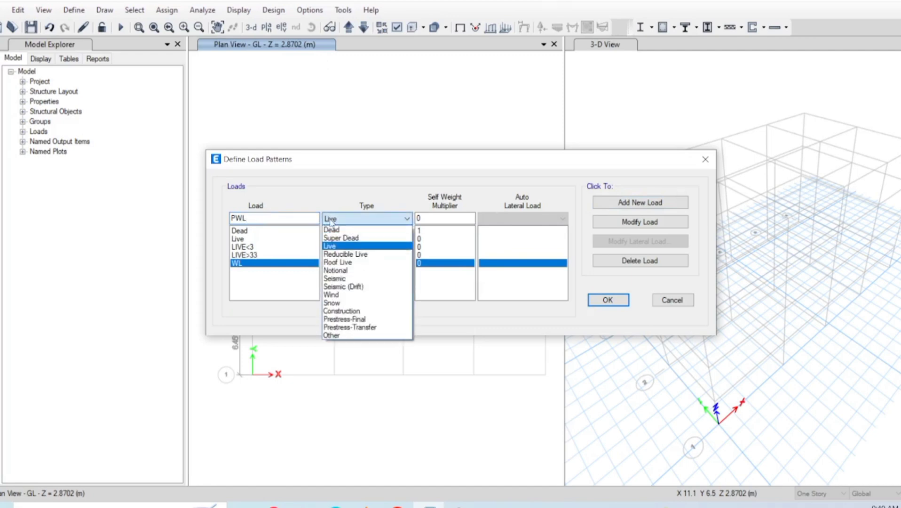
click(332, 229)
double_click(431, 219)
text(1)
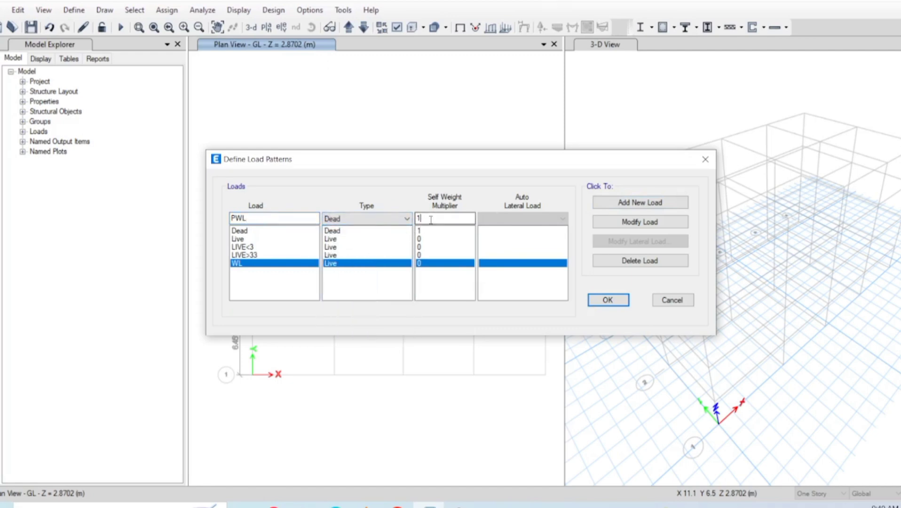
text(0)
click(611, 203)
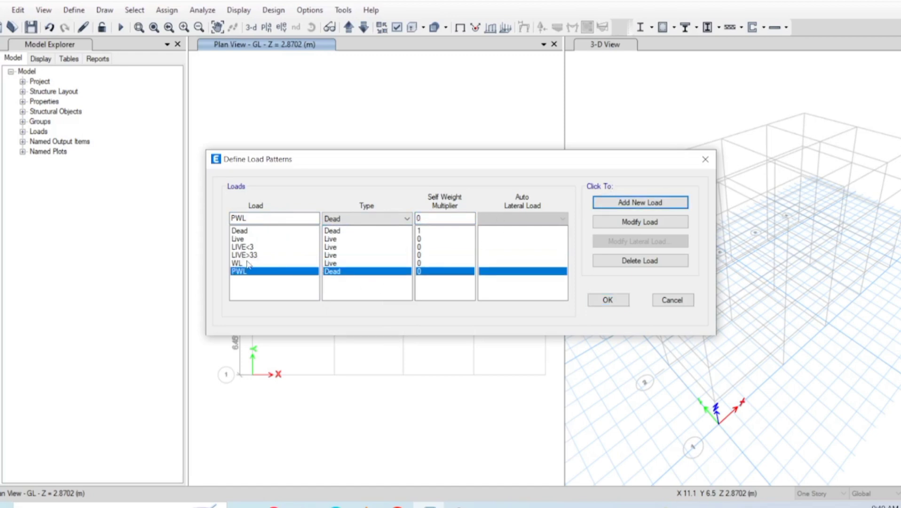
Modify the WL load pattern to type Dead with a self-weight multiplier of 0.
click(335, 263)
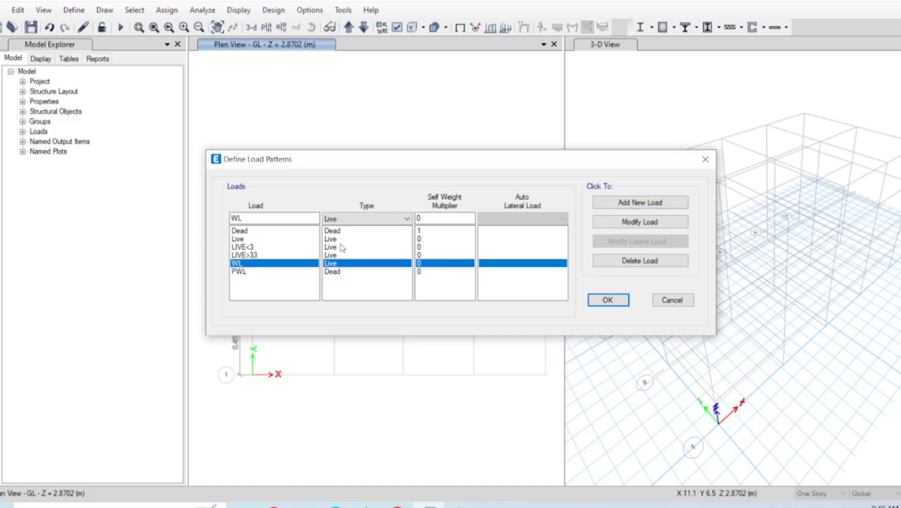
click(345, 218)
click(345, 228)
click(613, 203)
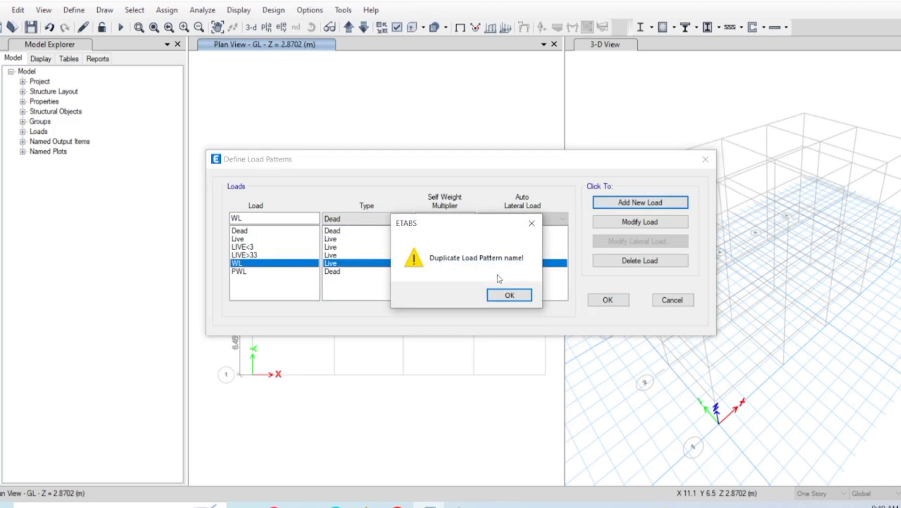
click(504, 294)
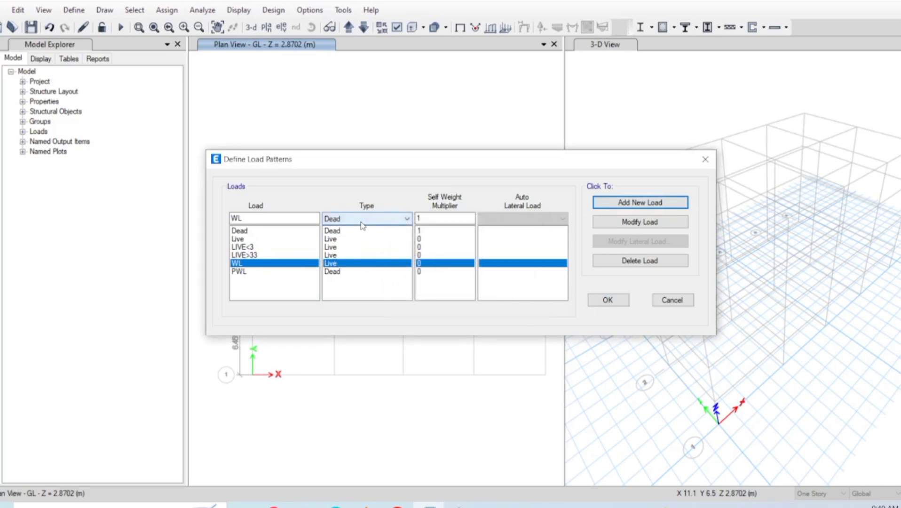
click(624, 222)
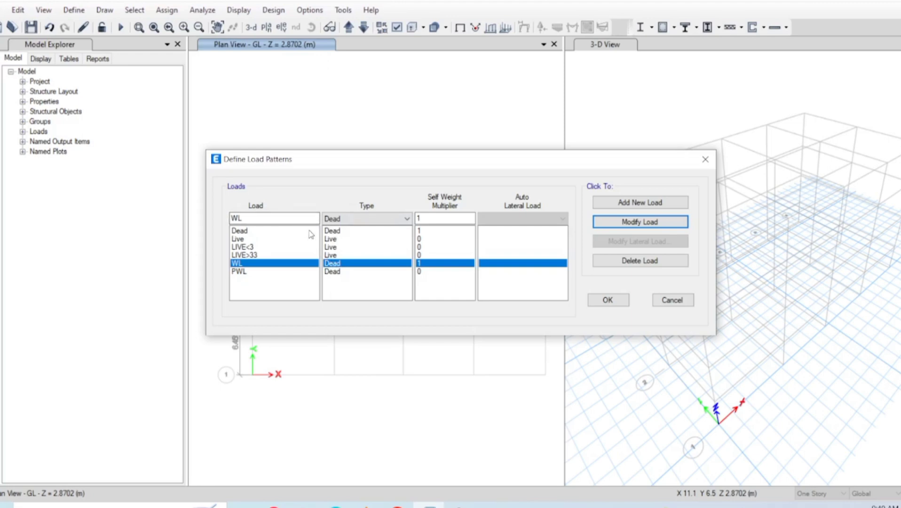
click(423, 217)
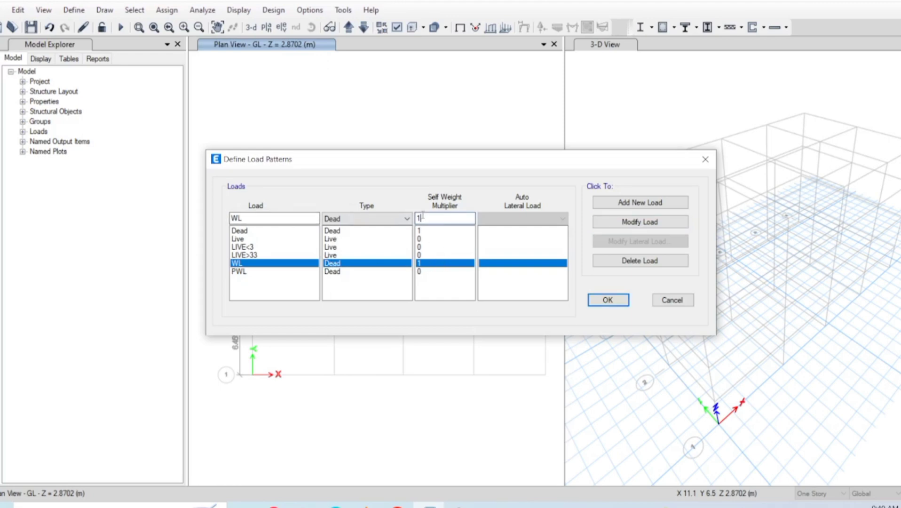
text(0)
click(607, 222)
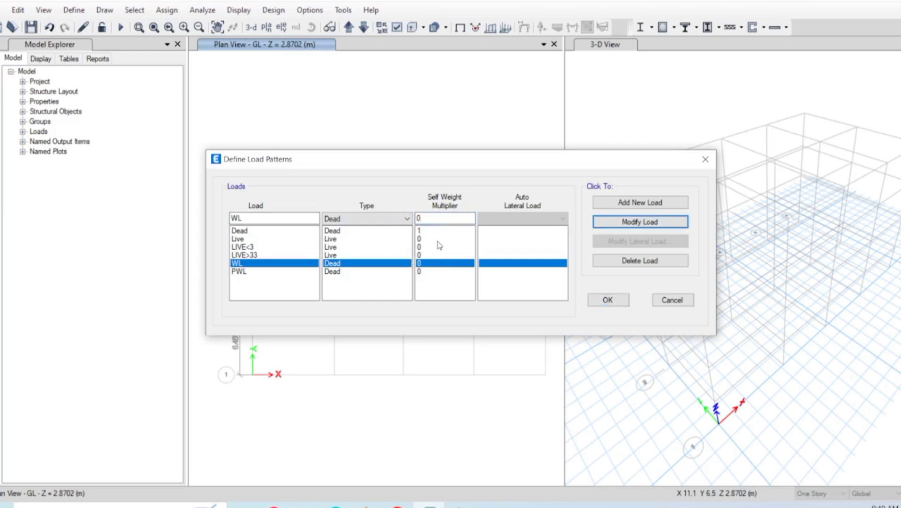
Add a load pattern named FF of type Dead with a self-weight multiplier of 0.
click(290, 214)
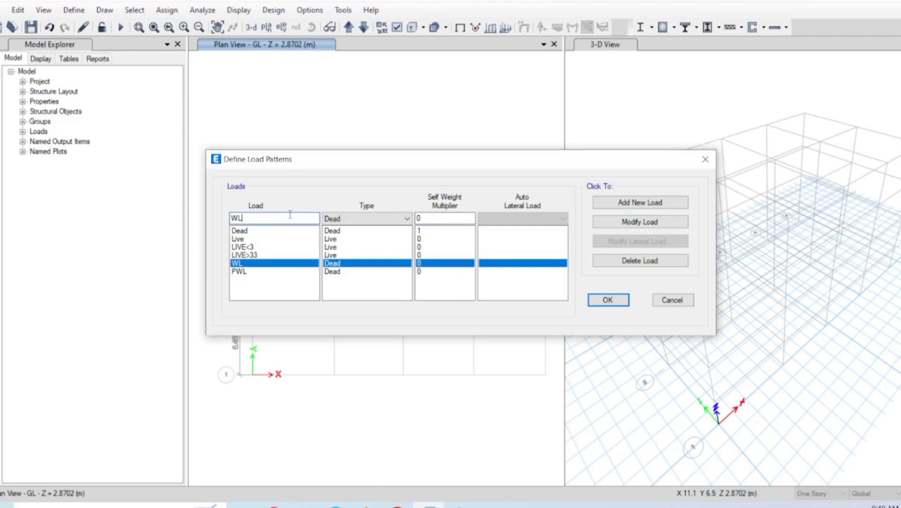
key(BackSpace)
key(BackSpace)
text(FF)
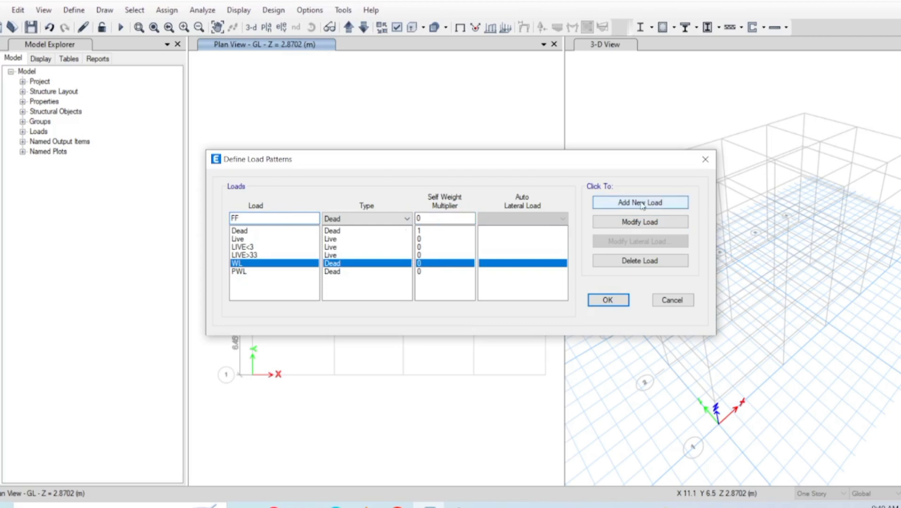
click(677, 203)
Add a load pattern named STR of type Dead with a self-weight multiplier of 0.
click(307, 222)
key(BackSpace)
text(STR)
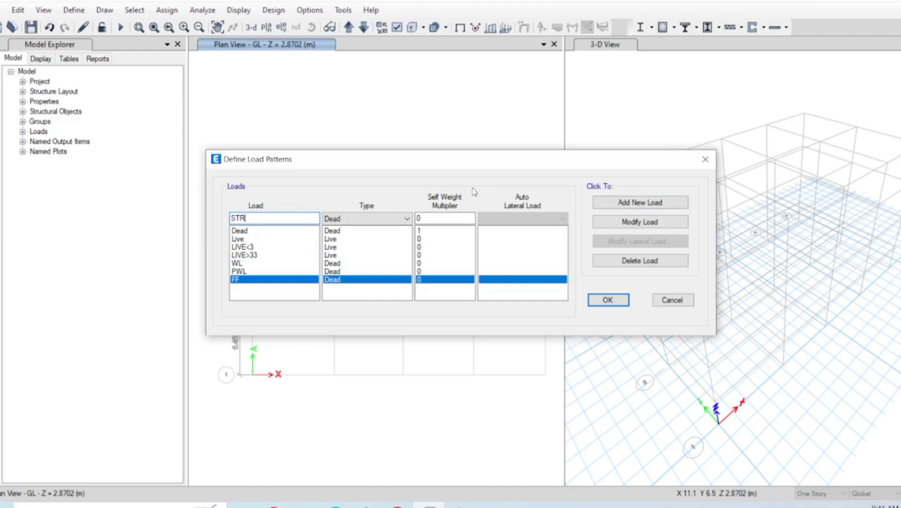
click(602, 203)
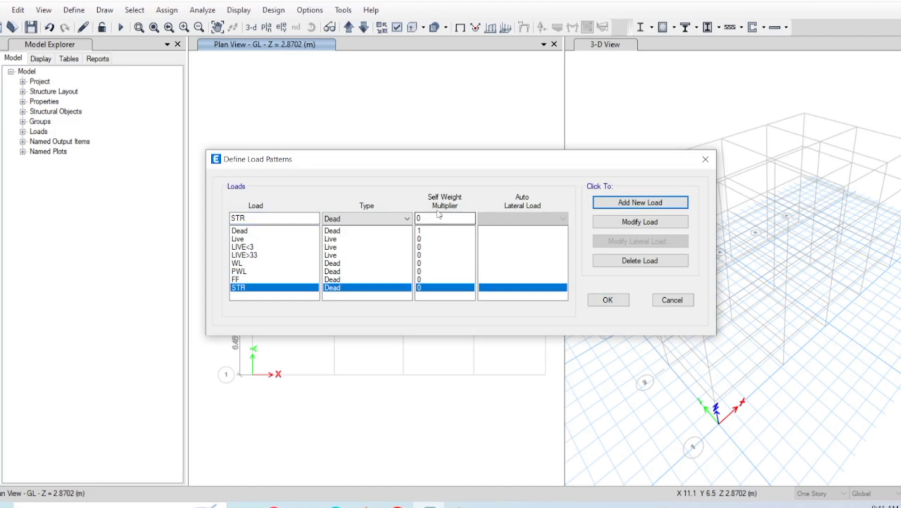
Add a load pattern named WTL of type Dead with a self-weight multiplier of 0.
click(288, 221)
key(BackSpace)
key(BackSpace)
text(WTL)
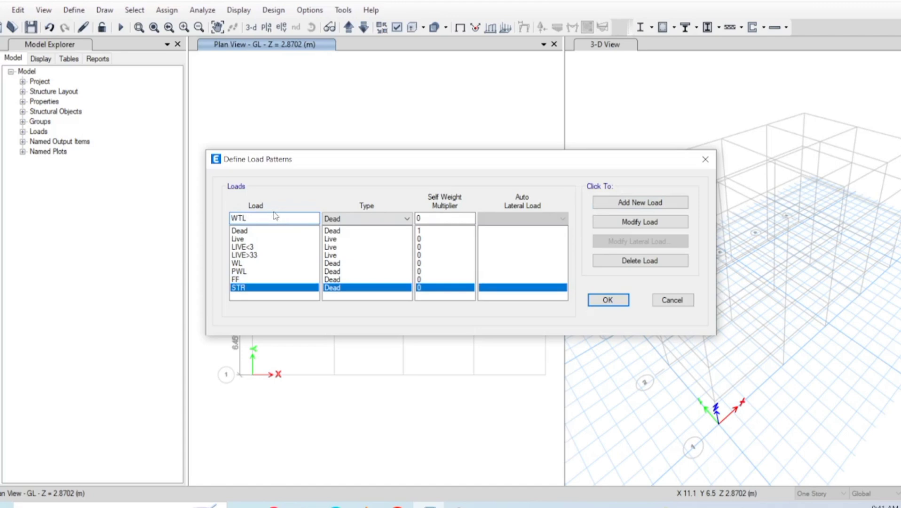
click(598, 203)
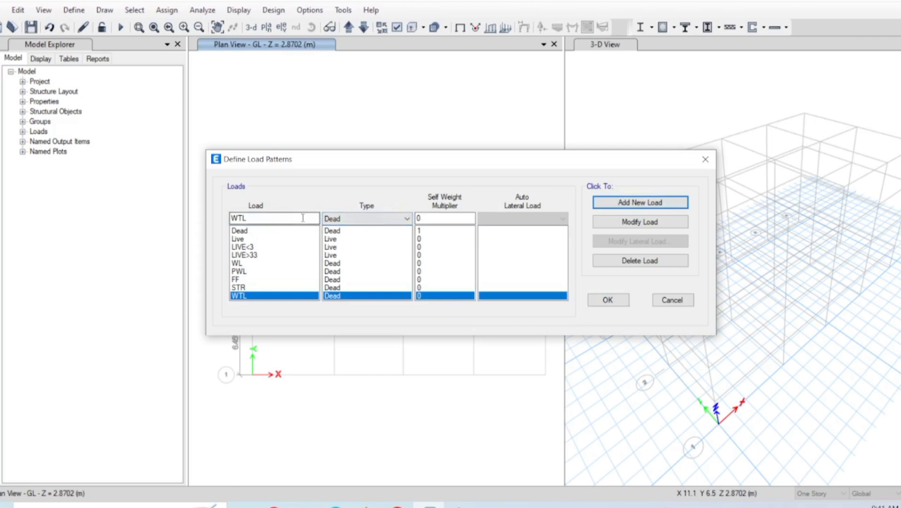
Add a load pattern named EQLx of type Seismic (Drift) with IS1893 2002 as its auto lateral load.
click(303, 218)
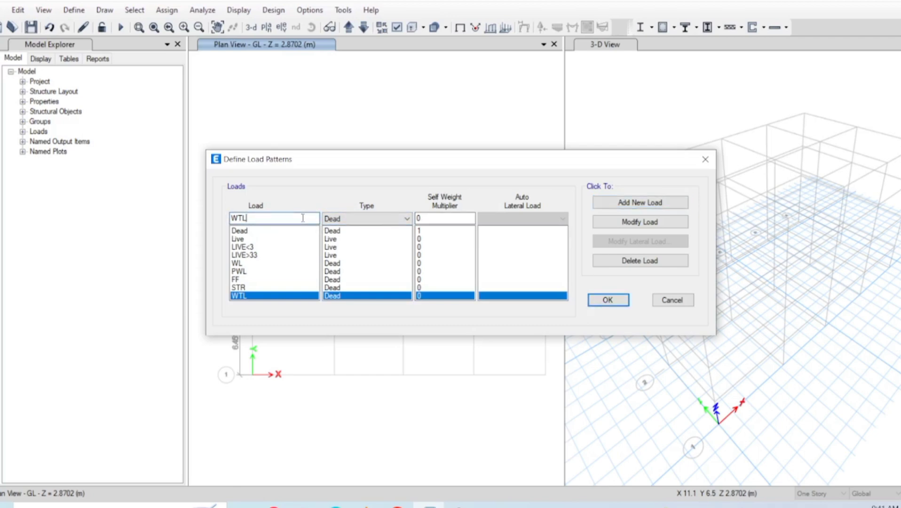
key(BackSpace)
key(BackSpace)
key(BackSpace)
text(EQ)
click(394, 218)
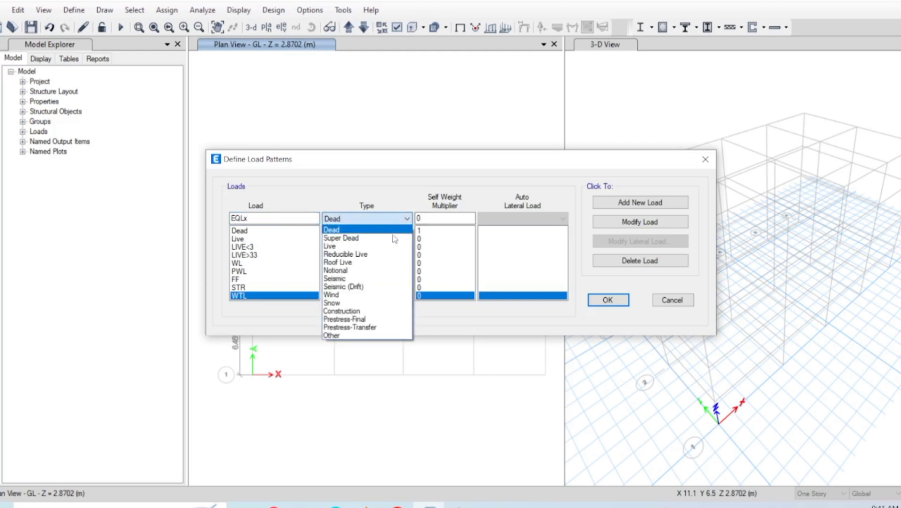
click(390, 287)
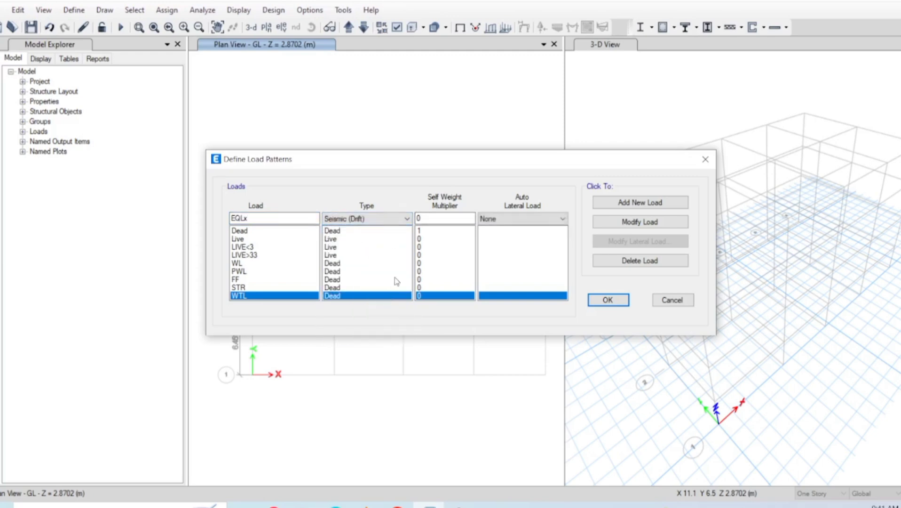
click(464, 221)
click(500, 221)
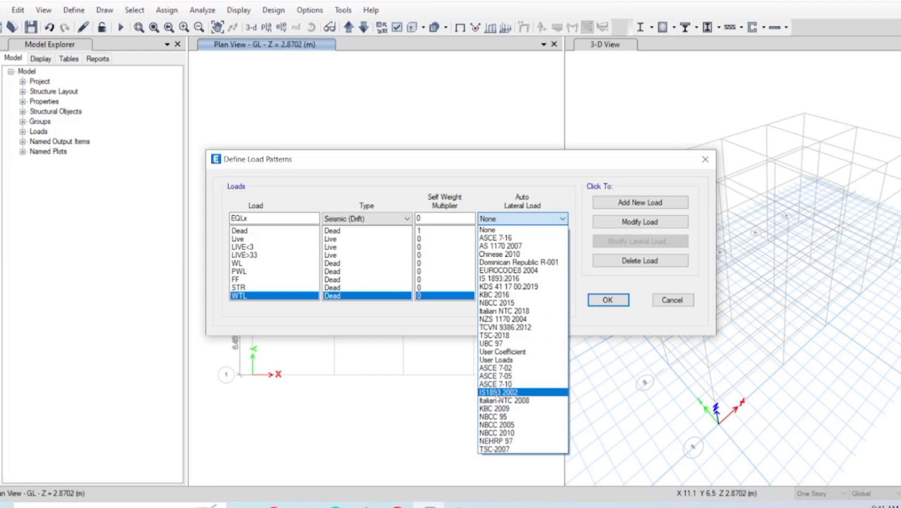
click(498, 392)
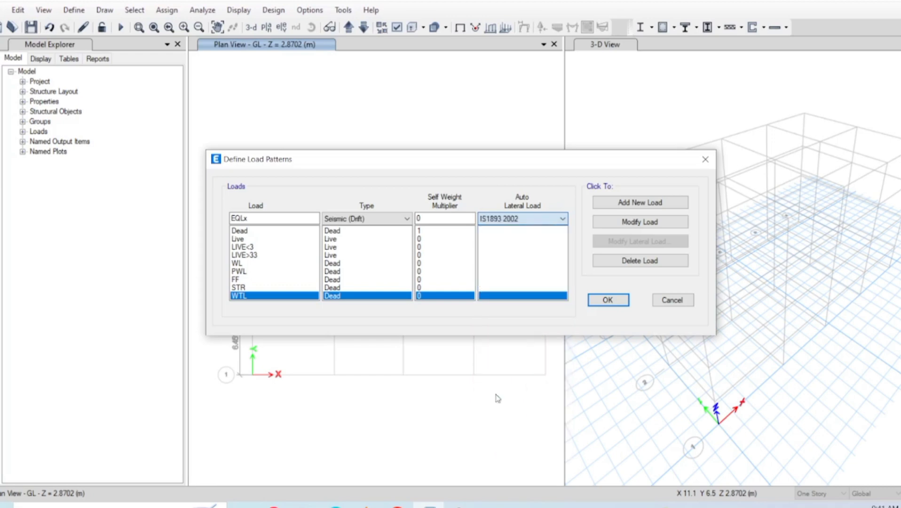
click(625, 203)
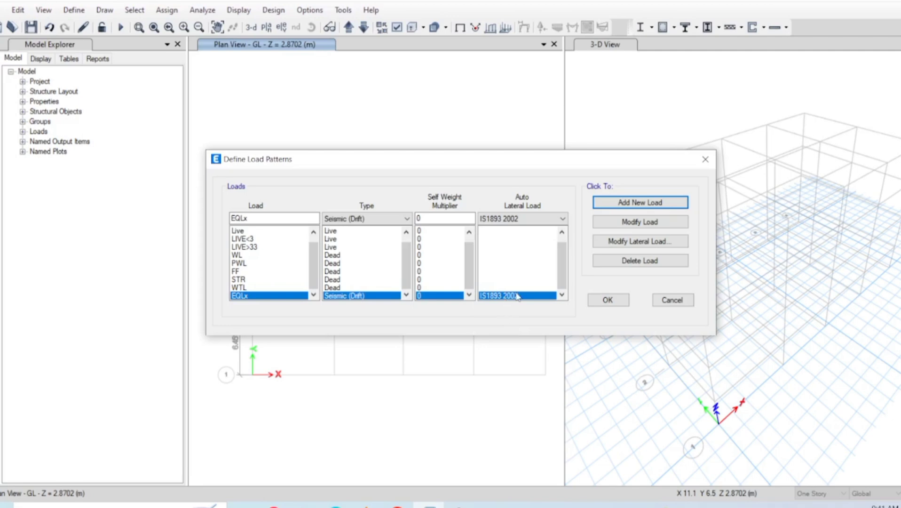
Limit EQLx's IS1893 2002 seismic loading to X Dir + Eccentricity, with site type I and importance factor 1.5.
click(608, 243)
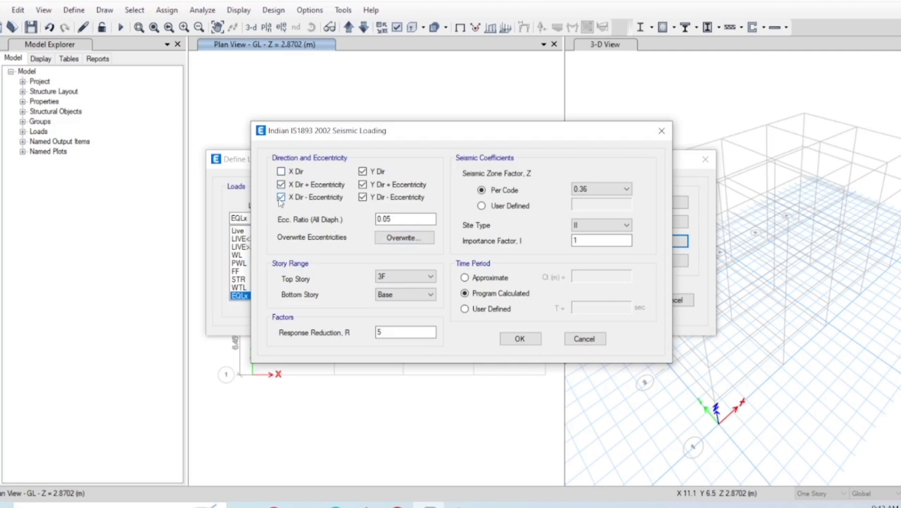
click(379, 172)
click(377, 185)
click(374, 198)
click(621, 229)
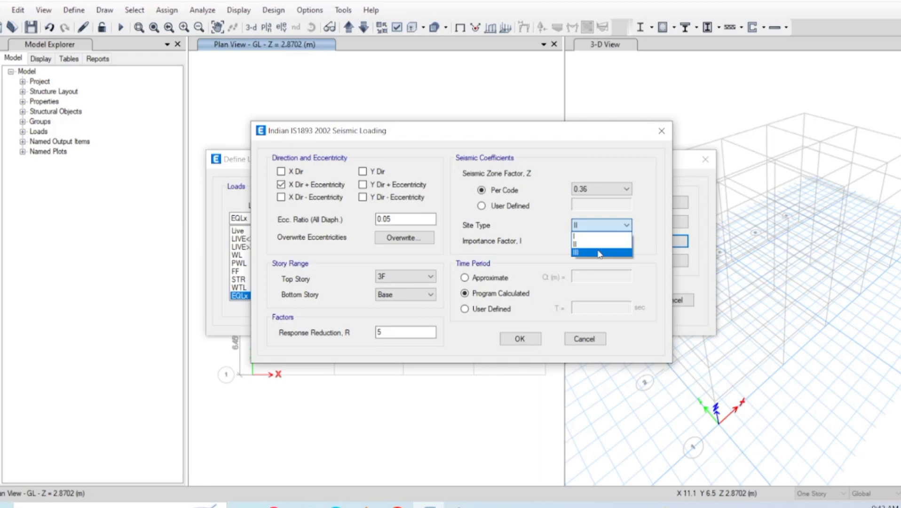
click(585, 236)
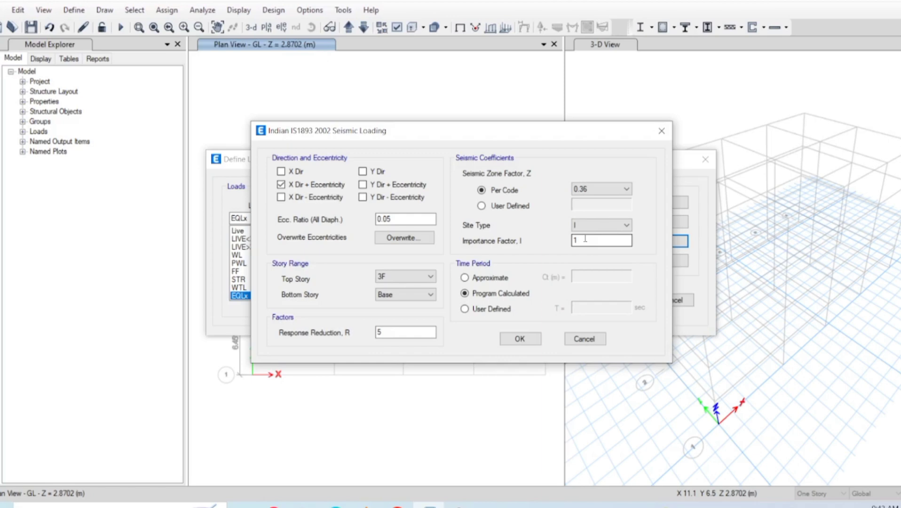
click(585, 239)
text(.5)
Switch EQLx's time period to User Defined and accept the seismic loading and load pattern definitions.
click(490, 281)
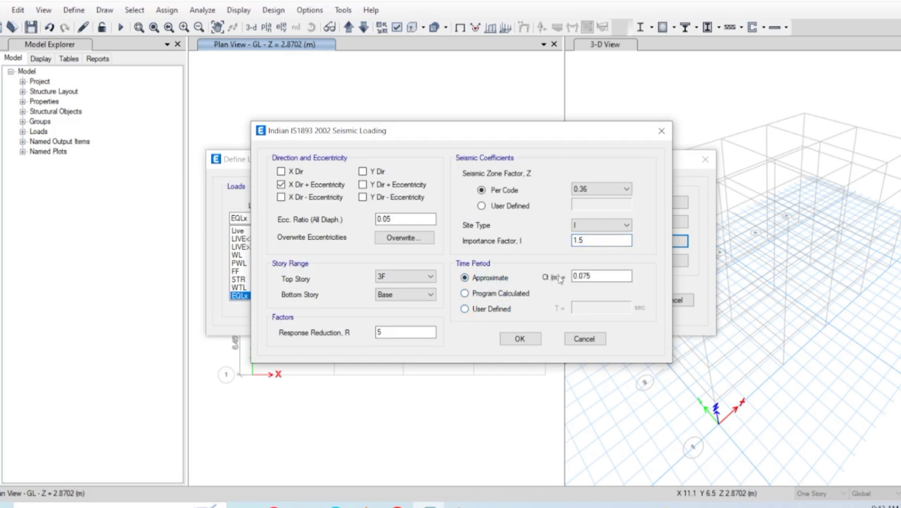
click(501, 295)
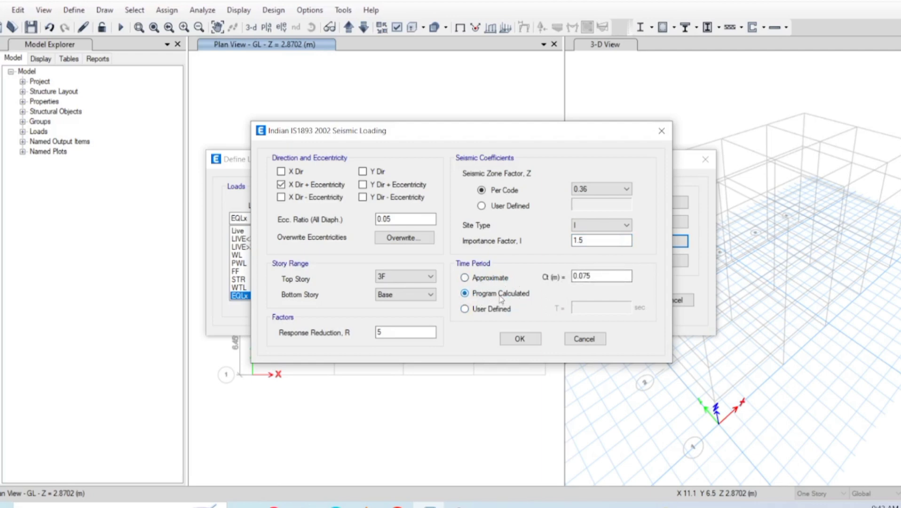
click(480, 311)
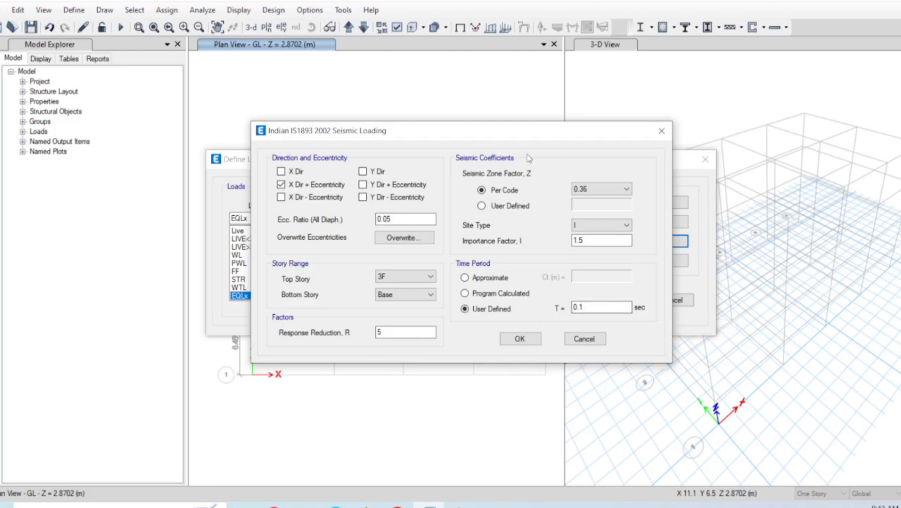
drag(536, 134, 465, 168)
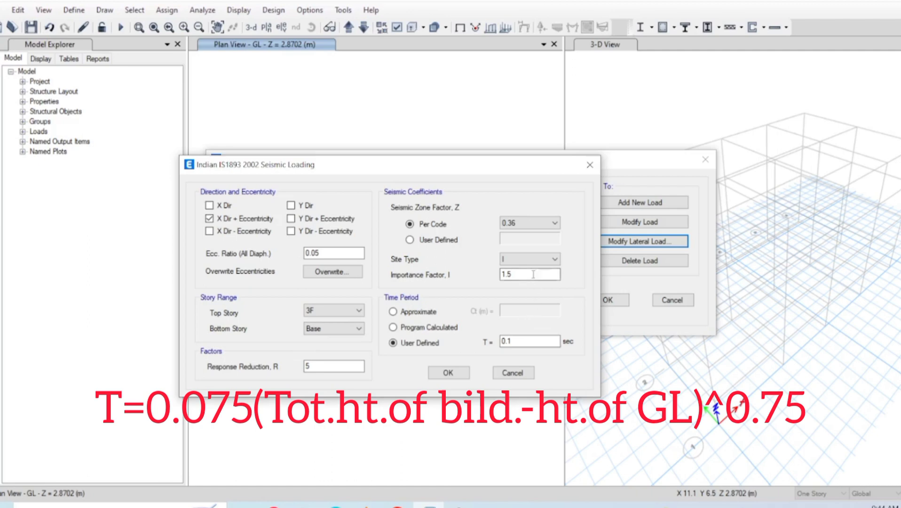
click(444, 374)
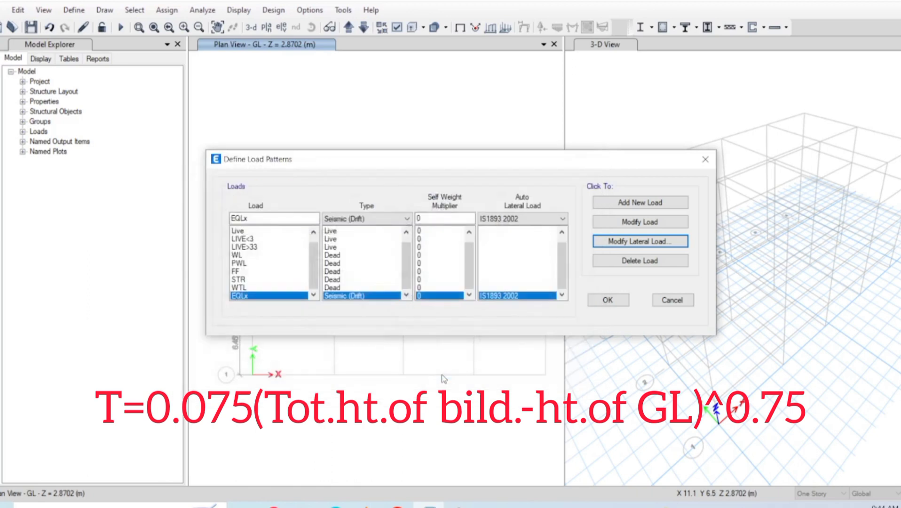
click(596, 299)
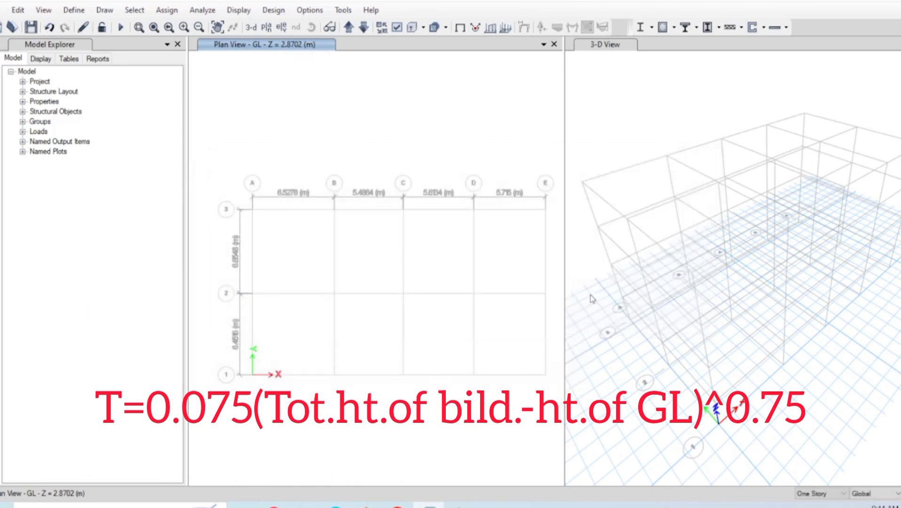
Open the model's story data to check the total building height and ground level height for the time period formula.
right_click(346, 145)
click(358, 154)
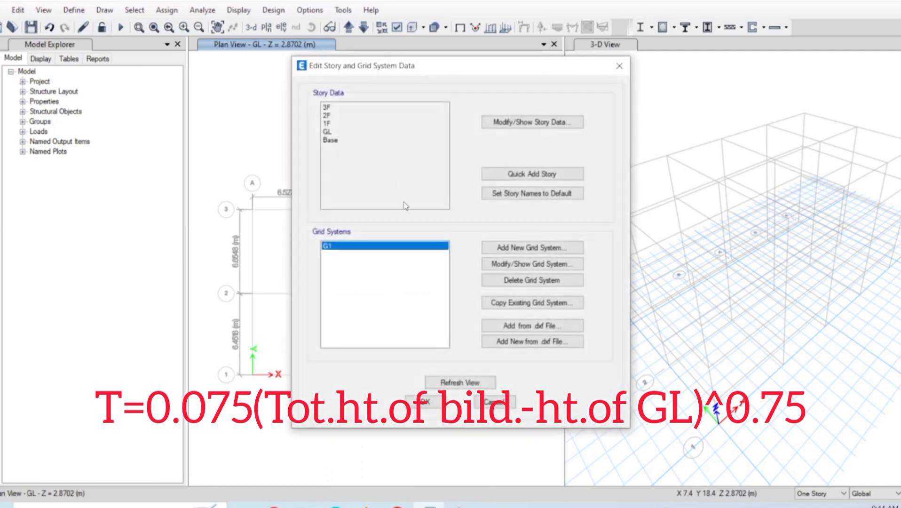
click(544, 128)
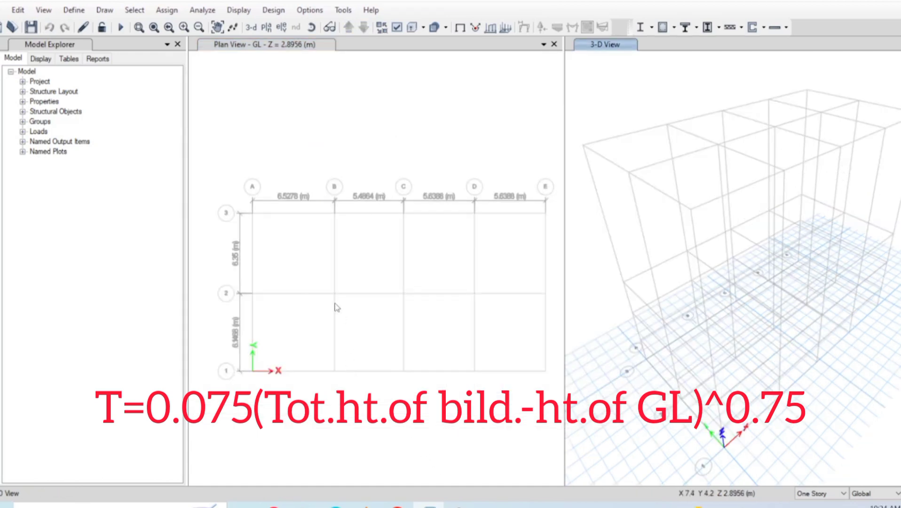
Reopen the EQLx load pattern's lateral load settings and set a user-defined time period of 0.75 sec.
click(86, 11)
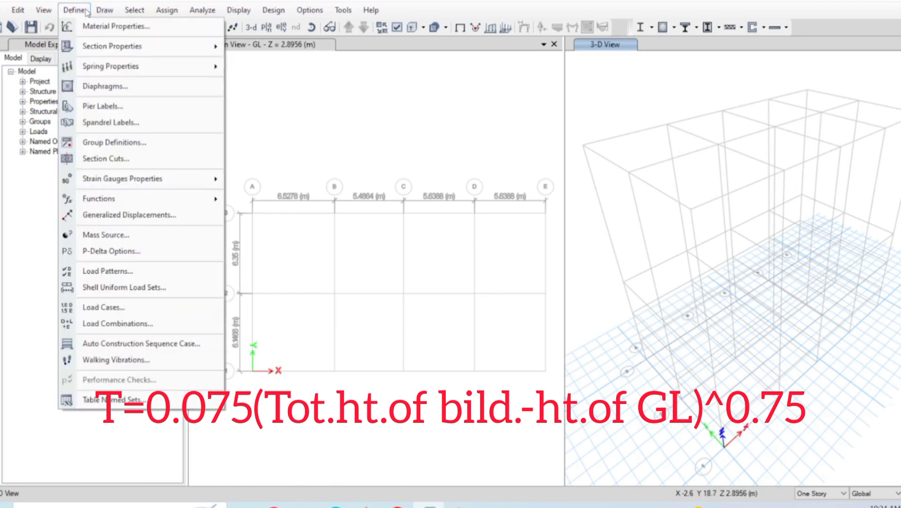
click(108, 271)
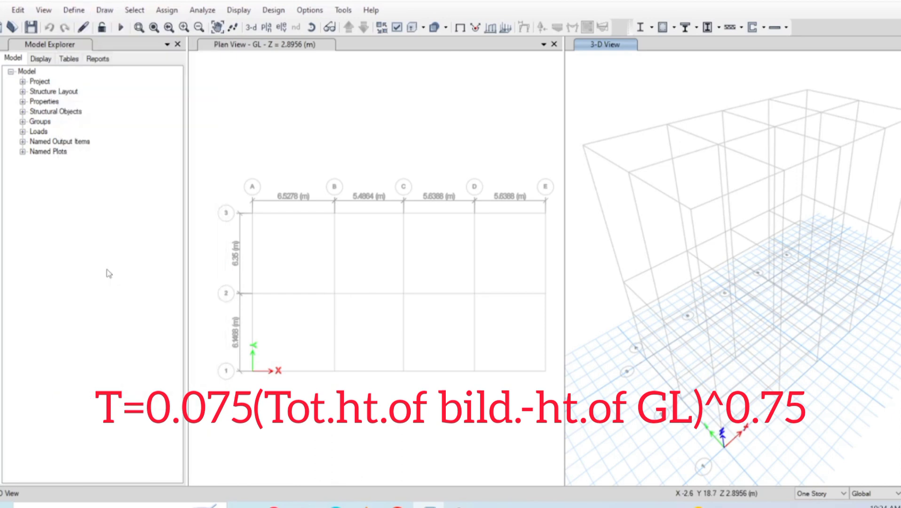
scroll(429, 280, down, 1)
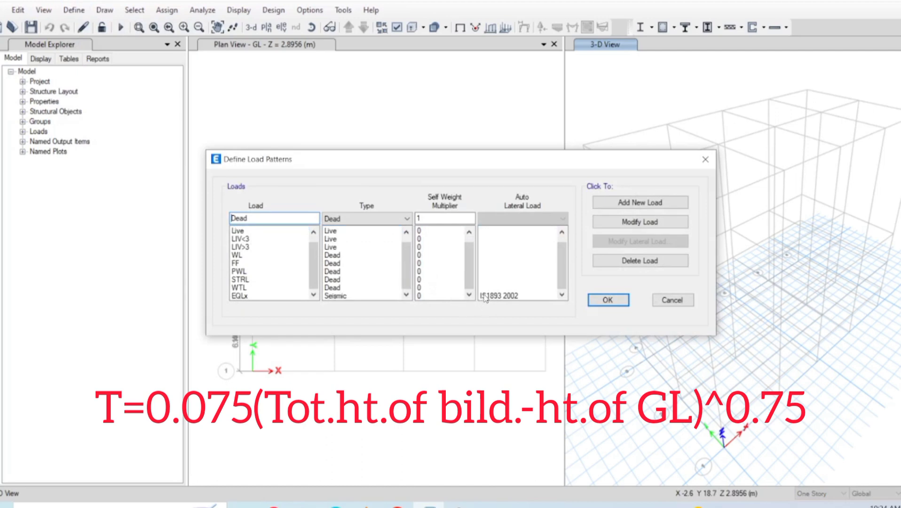
click(499, 298)
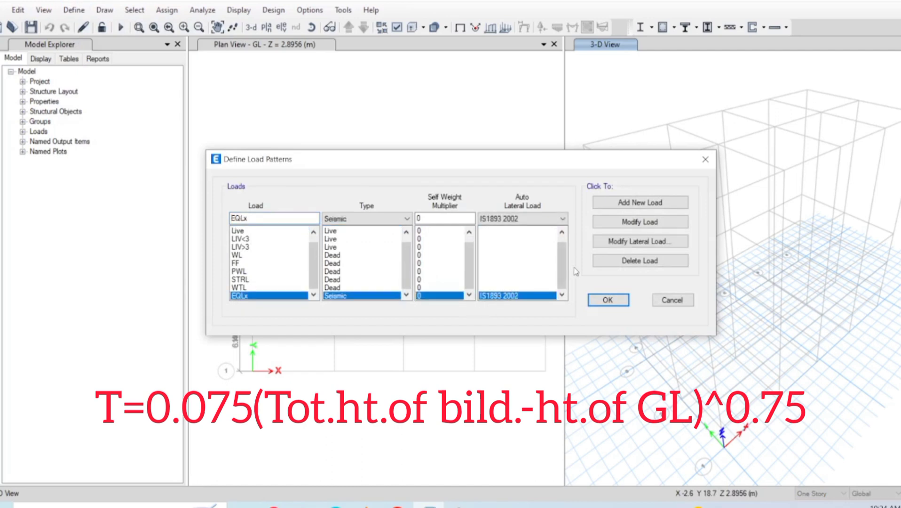
click(619, 243)
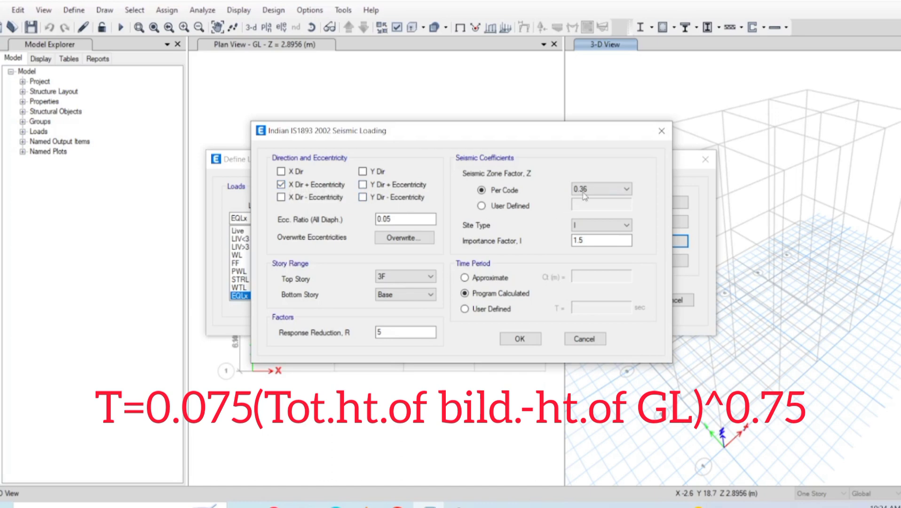
click(470, 309)
click(583, 308)
text(0.1)
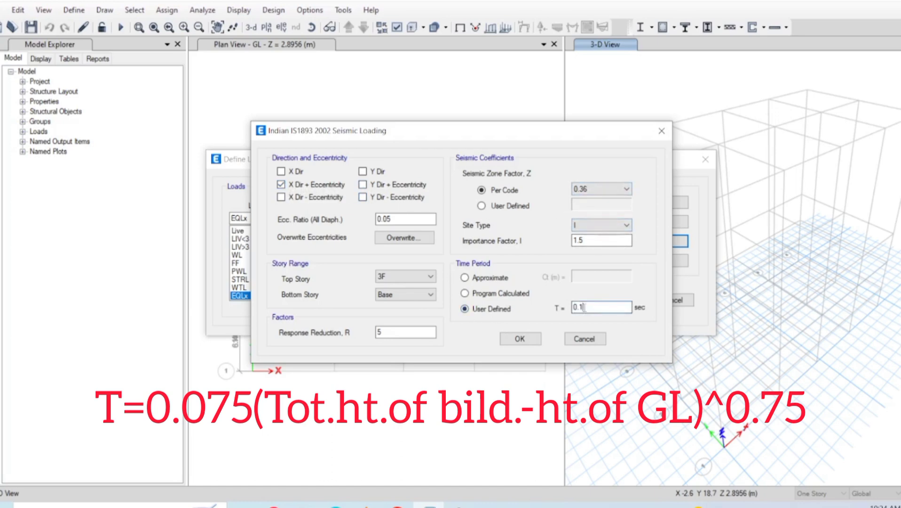
key(BackSpace)
key(BackSpace)
key(BackSpace)
text(0.75)
click(511, 337)
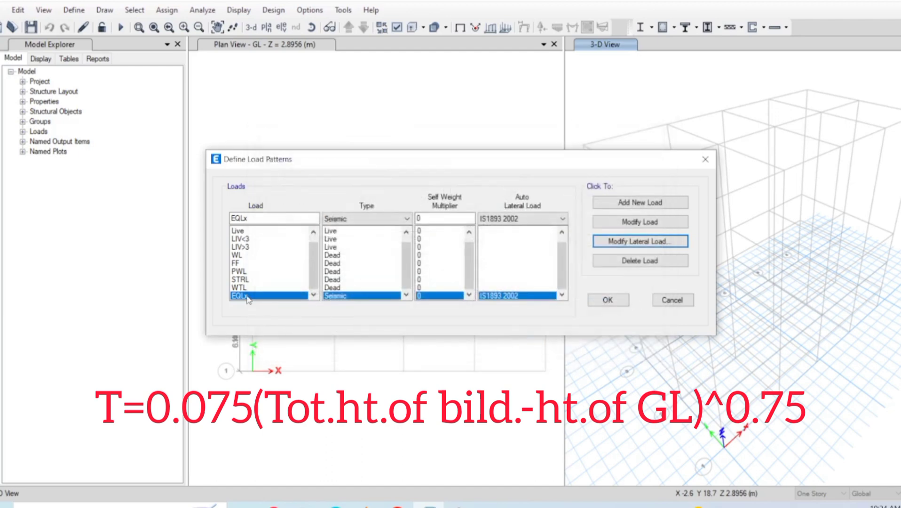
Add a load pattern named EQLy of type Seismic with IS1893 2002 as its auto lateral load.
click(254, 217)
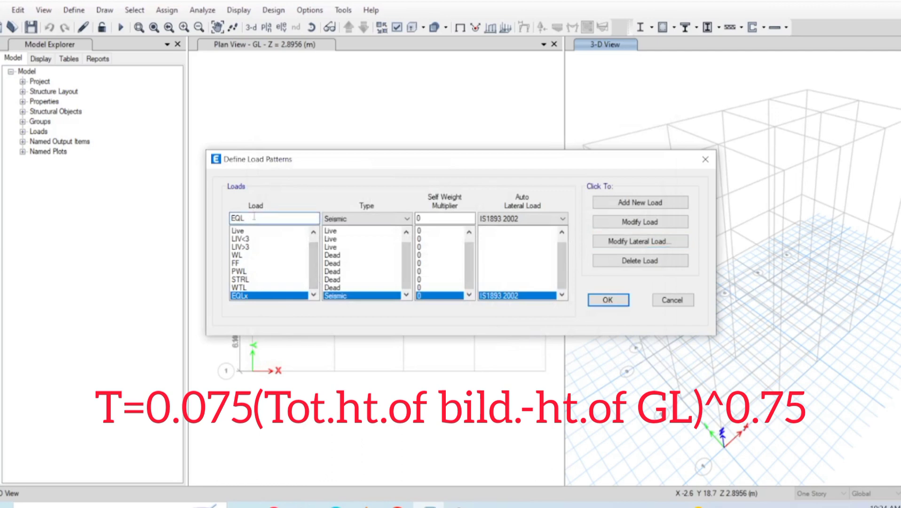
text(y)
click(606, 204)
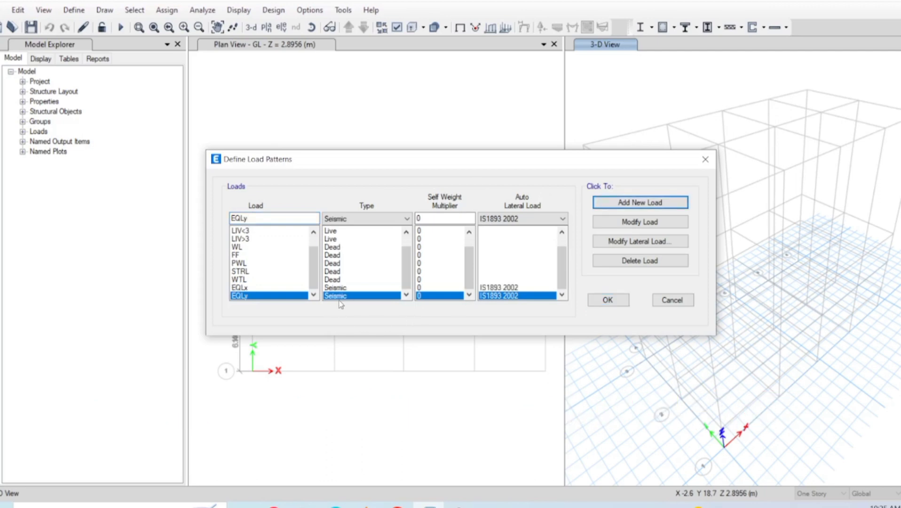
Restrict EQLy's seismic loading direction to Y Dir + Eccentricity only.
click(629, 240)
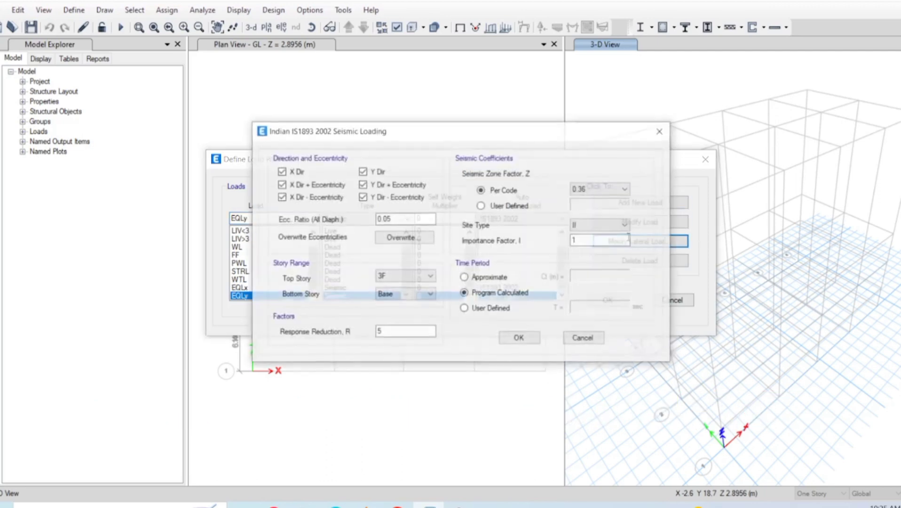
click(286, 173)
click(293, 184)
click(297, 198)
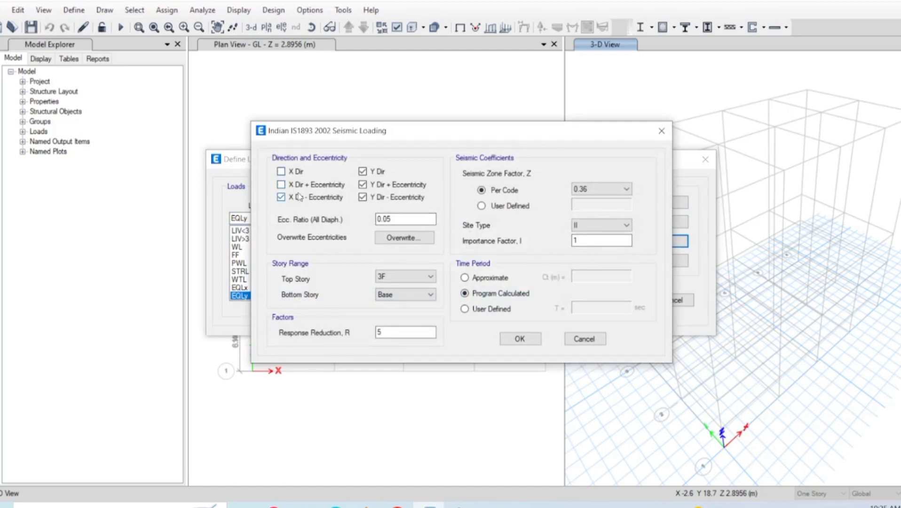
click(362, 172)
click(393, 200)
Set EQLy's site type to I, importance factor to 1.5 and user-defined time period to 0.75 sec, then accept the load patterns.
click(602, 229)
click(598, 236)
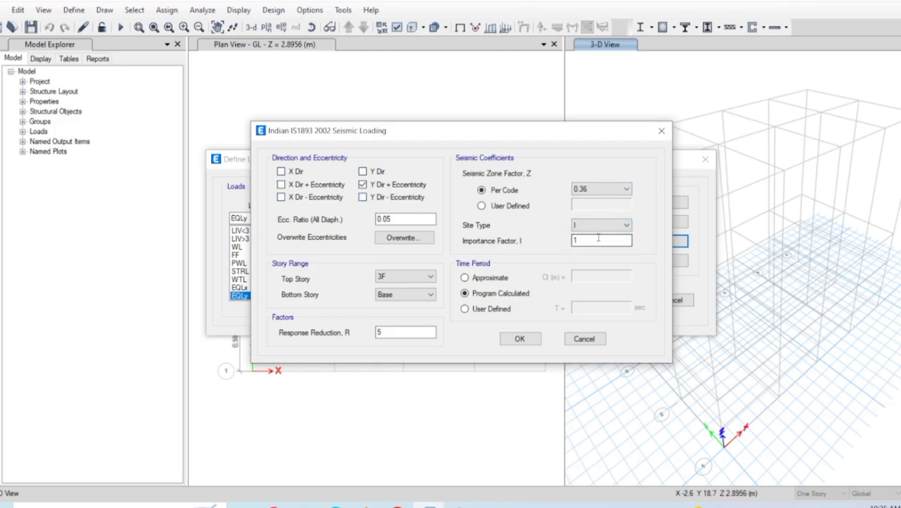
text(.5)
click(475, 309)
click(593, 306)
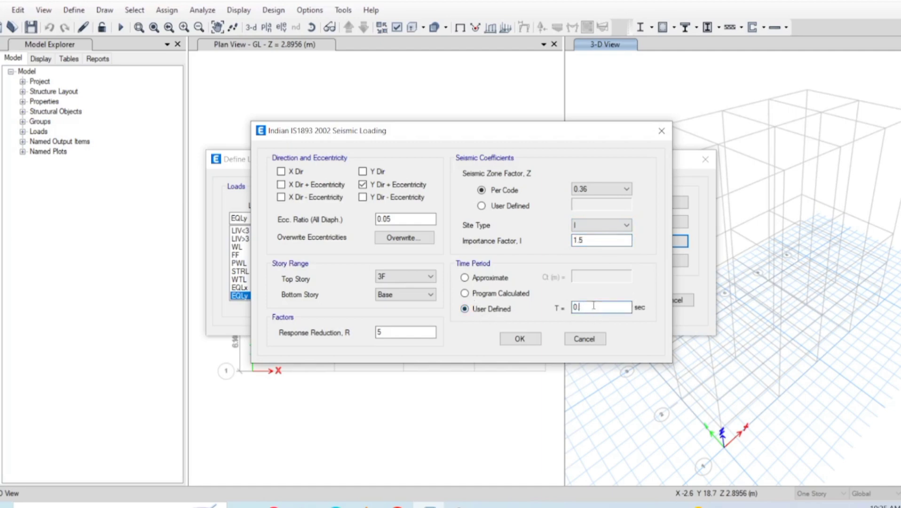
text(75)
click(522, 338)
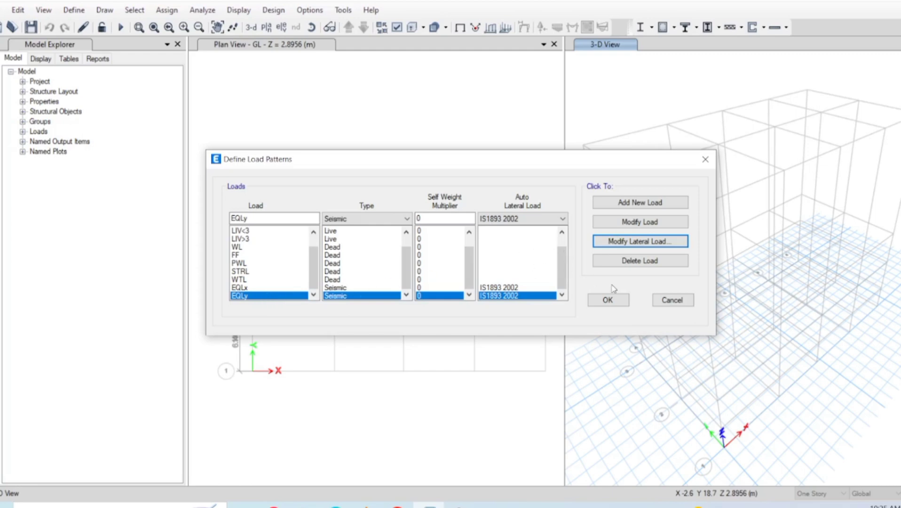
click(608, 300)
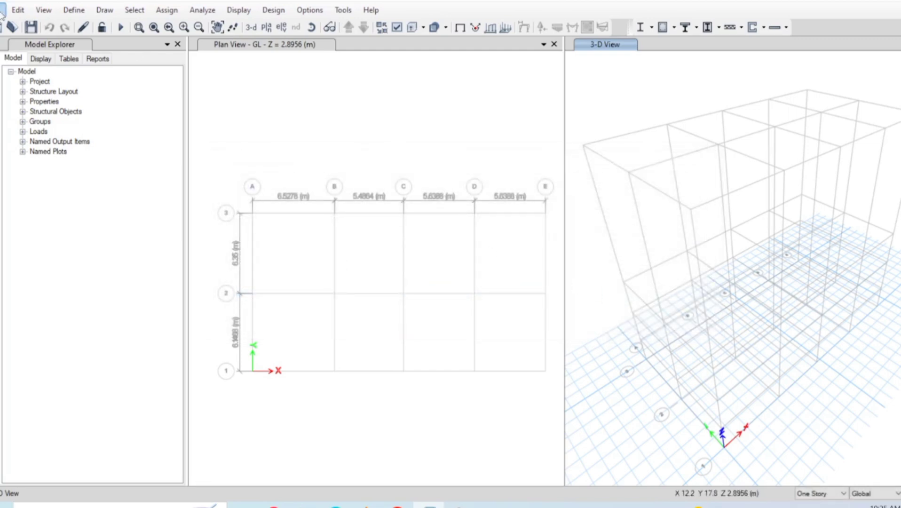
Edit mass source MsSrc1 to exclude Element Self Mass and include Specified Load Patterns.
click(65, 11)
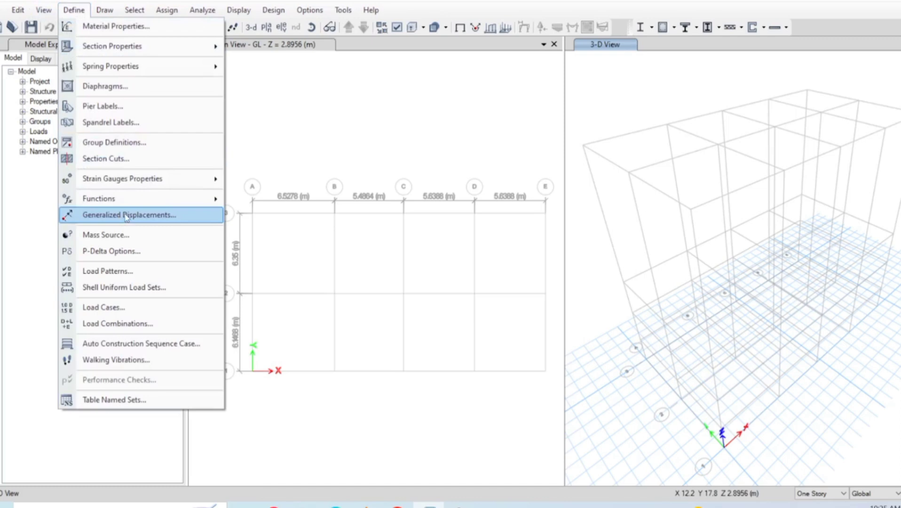
click(126, 242)
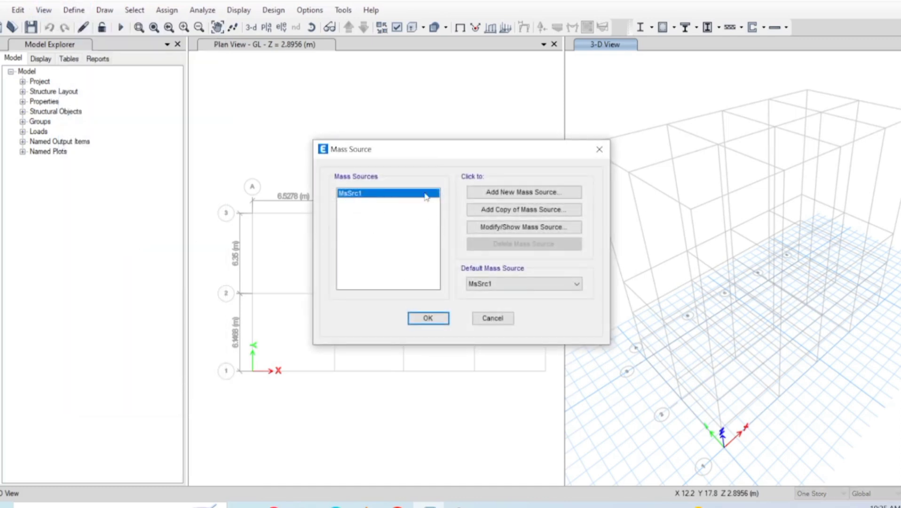
click(509, 230)
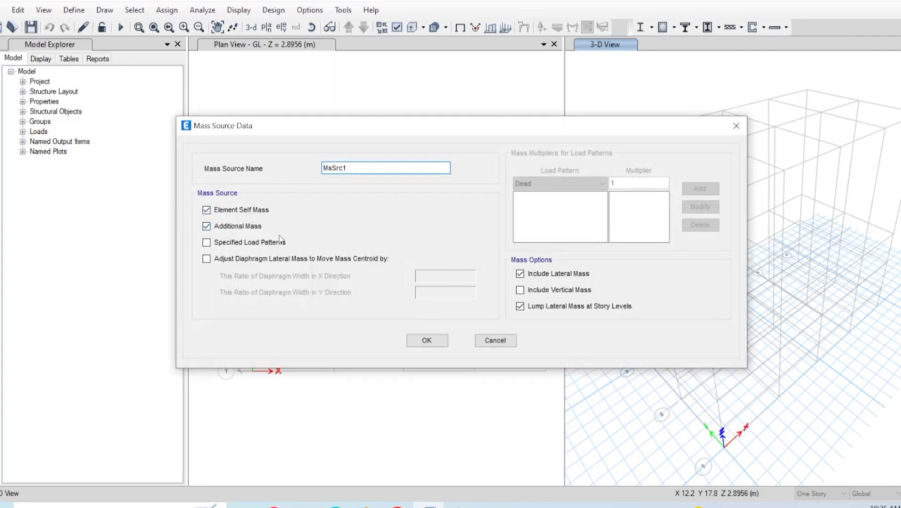
click(208, 211)
click(207, 242)
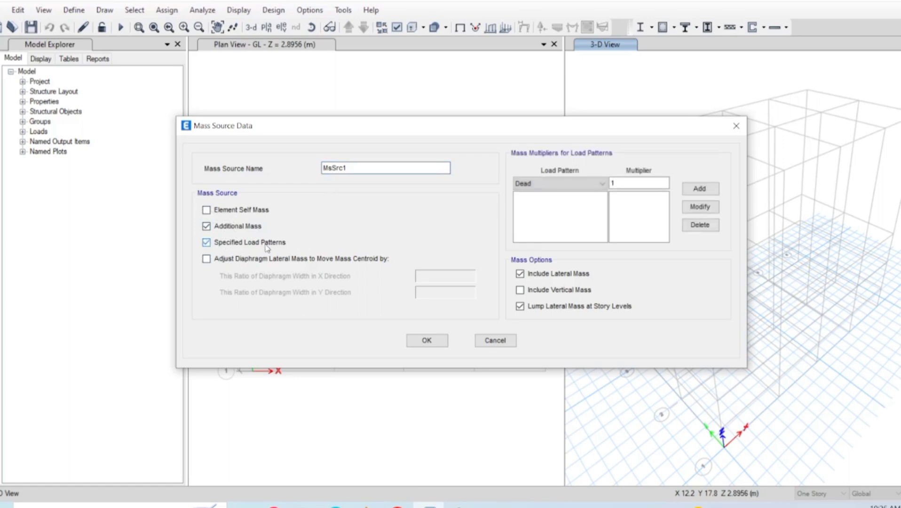
Add the LIV<3 load pattern to the MsSrc1 mass source with a multiplier of 0.25.
click(562, 189)
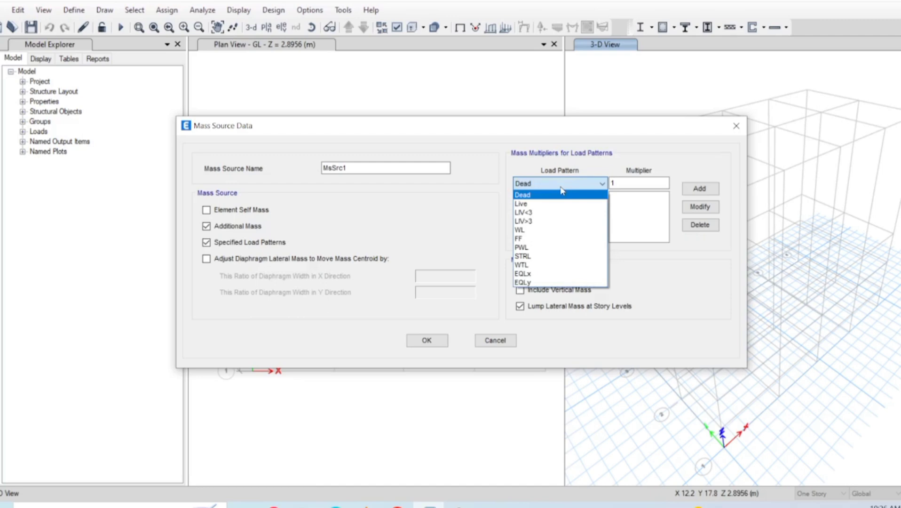
click(564, 221)
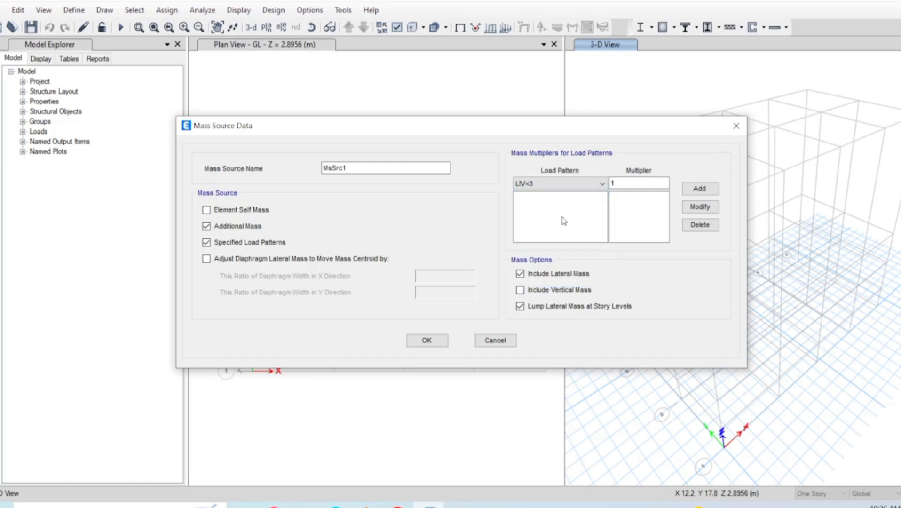
click(648, 182)
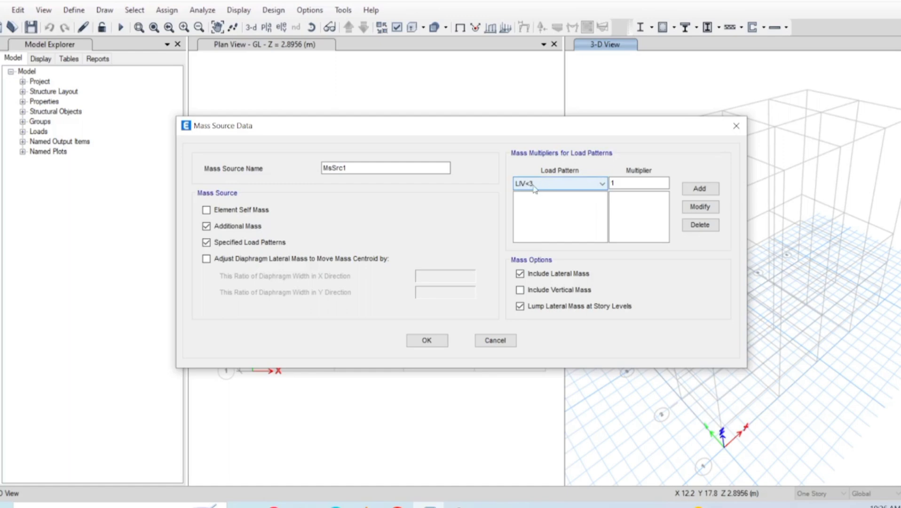
click(639, 185)
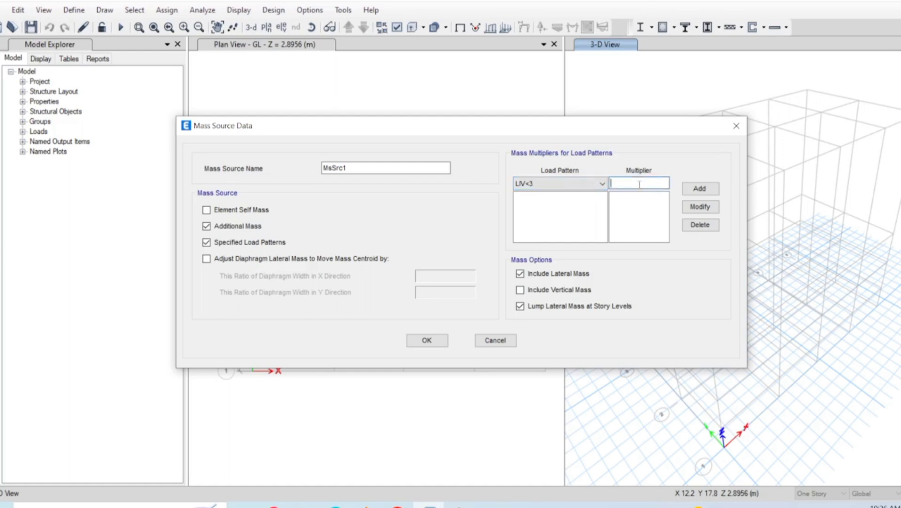
text(0.25)
click(699, 189)
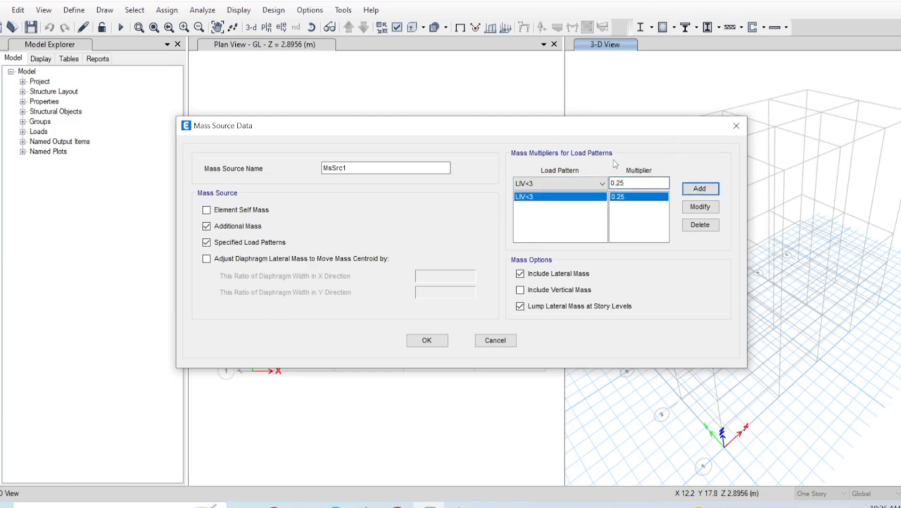
Add the LIV>3 load pattern to the MsSrc1 mass source with a multiplier of 0.5.
click(586, 185)
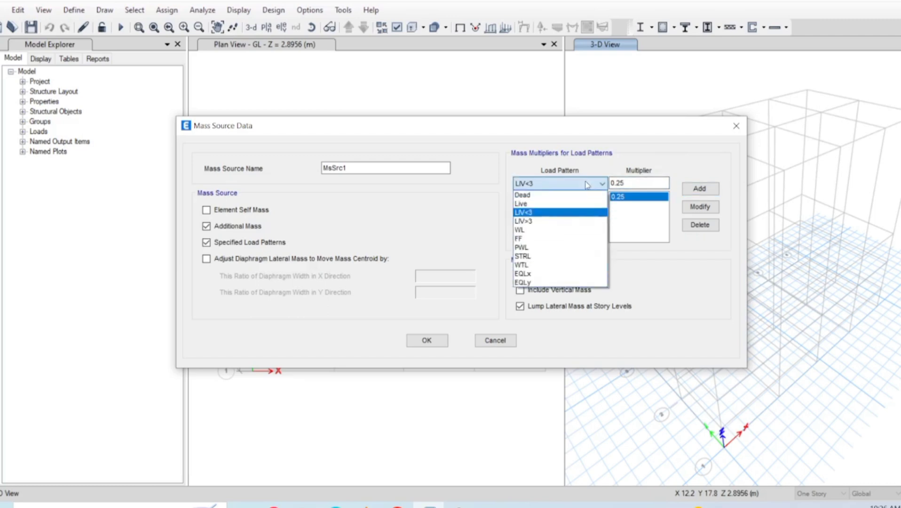
click(580, 221)
click(627, 182)
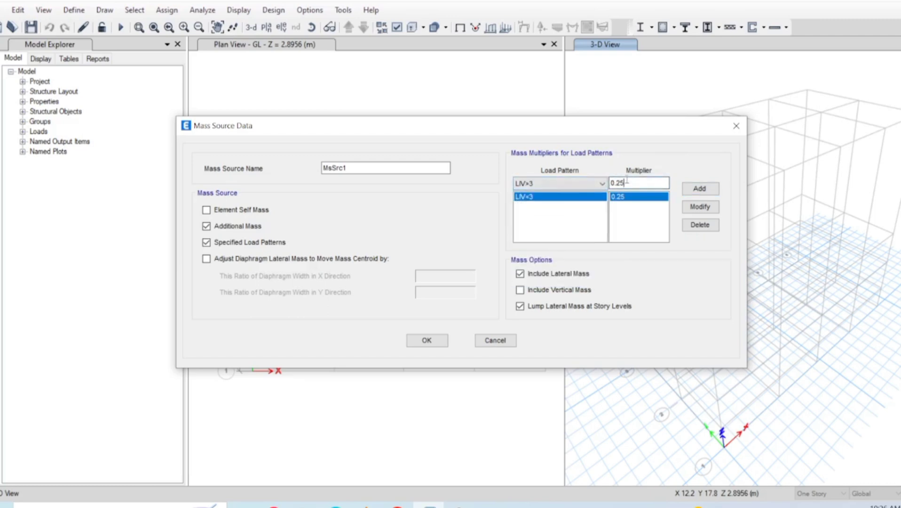
key(BackSpace)
text(5)
click(695, 186)
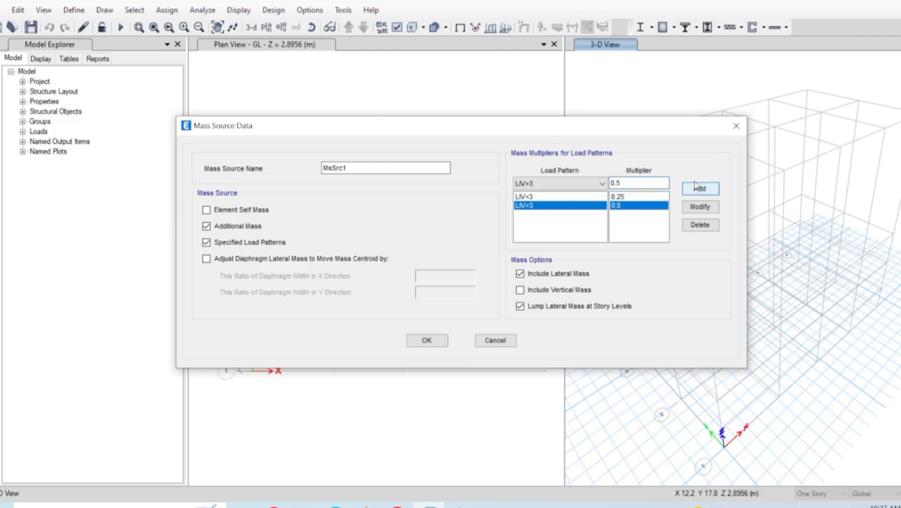
Add the WL load pattern to the MsSrc1 mass source with a multiplier of 1.
click(595, 183)
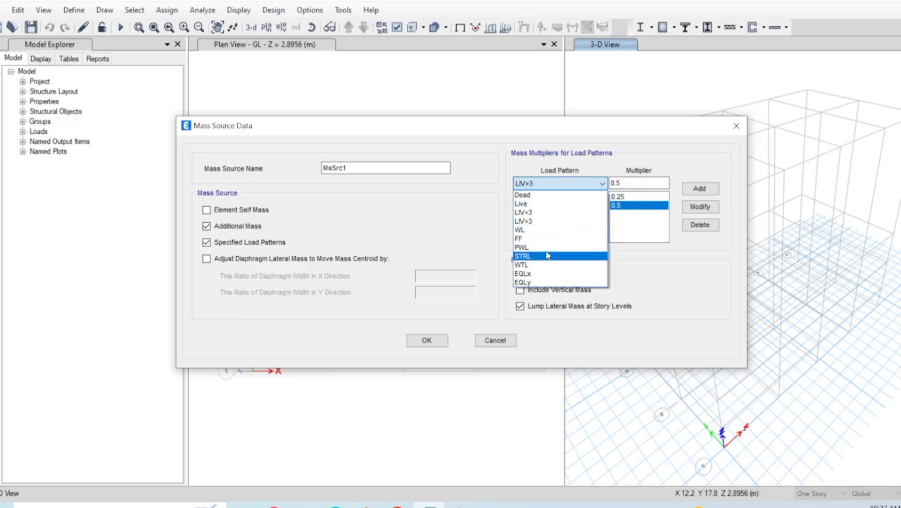
click(536, 230)
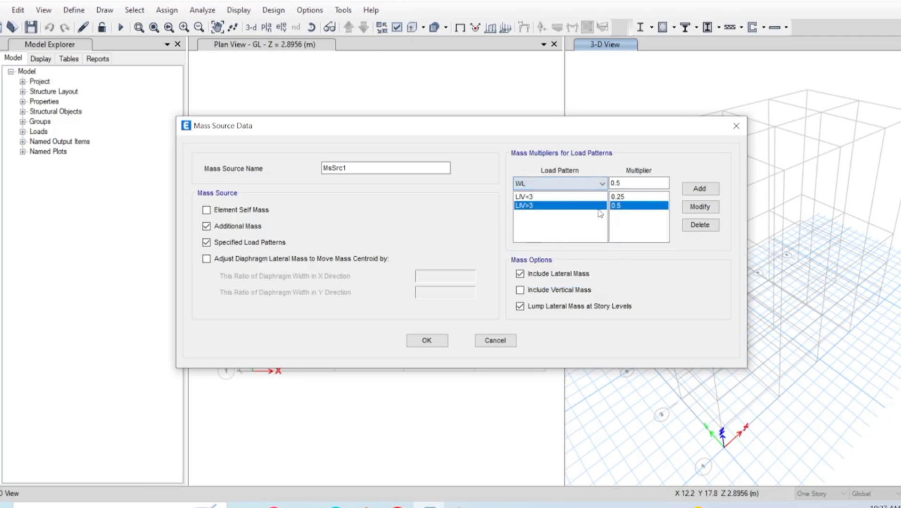
click(633, 183)
key(BackSpace)
key(BackSpace)
key(BackSpace)
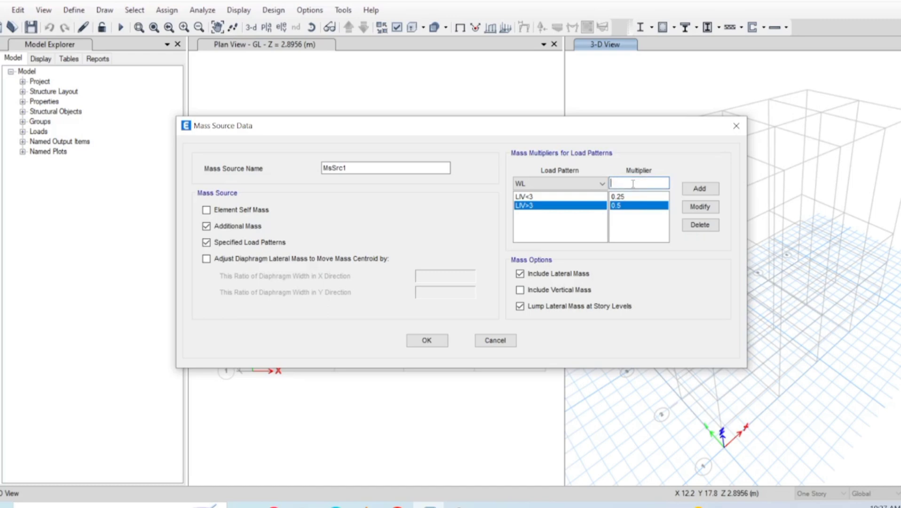
text(1)
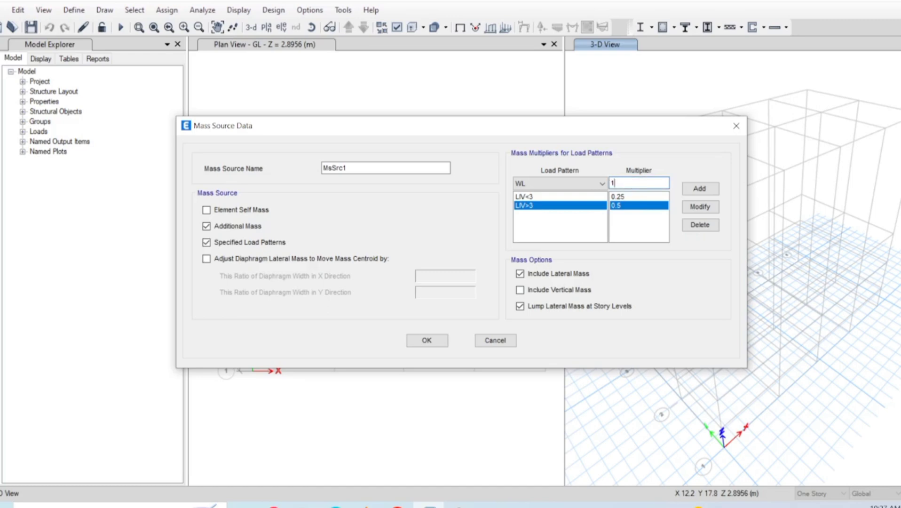
click(699, 188)
Add the FF and PWL load patterns to the MsSrc1 mass source, each with a multiplier of 1.
click(582, 183)
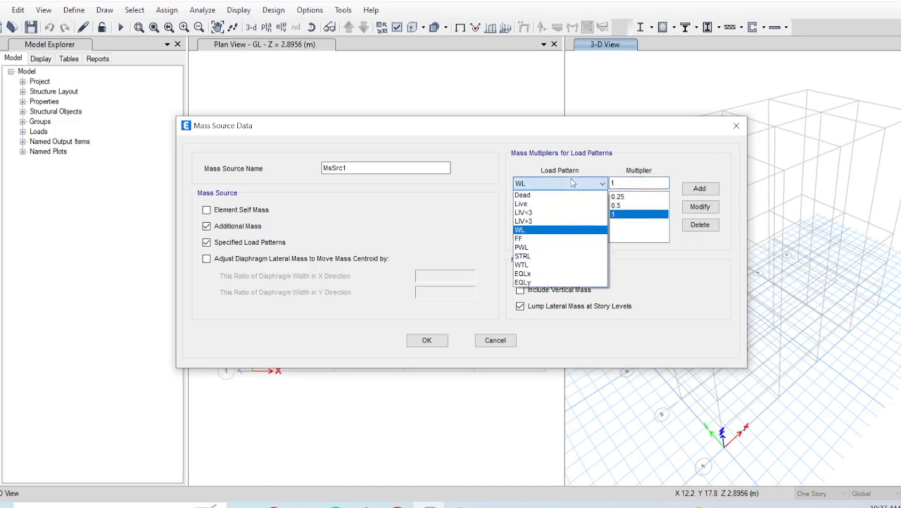
click(547, 239)
click(699, 189)
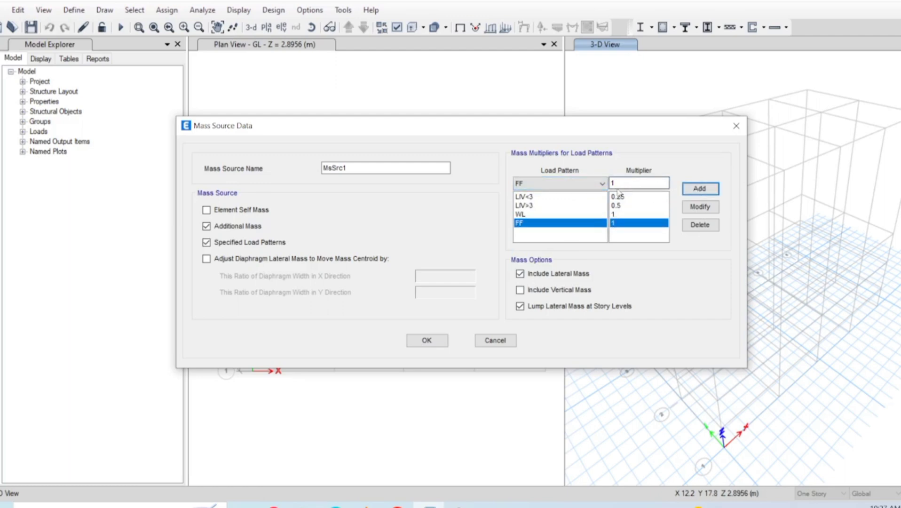
click(581, 184)
click(558, 249)
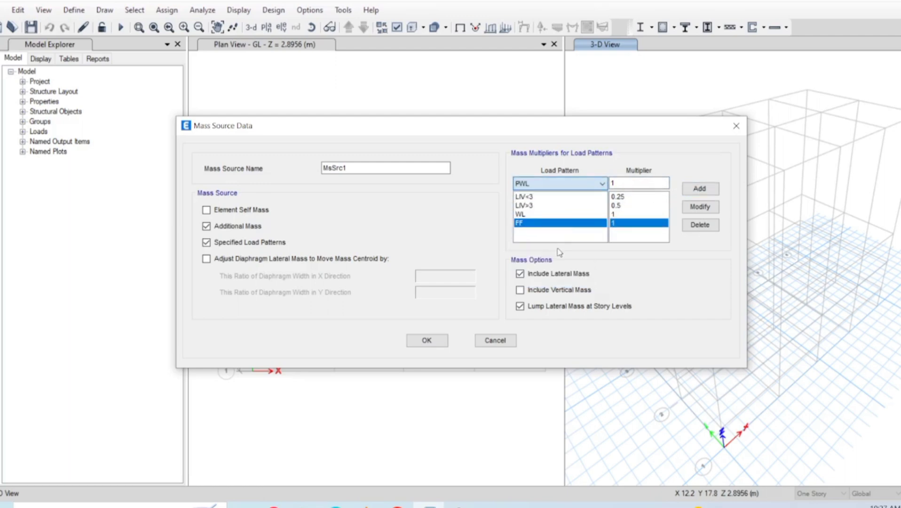
click(699, 189)
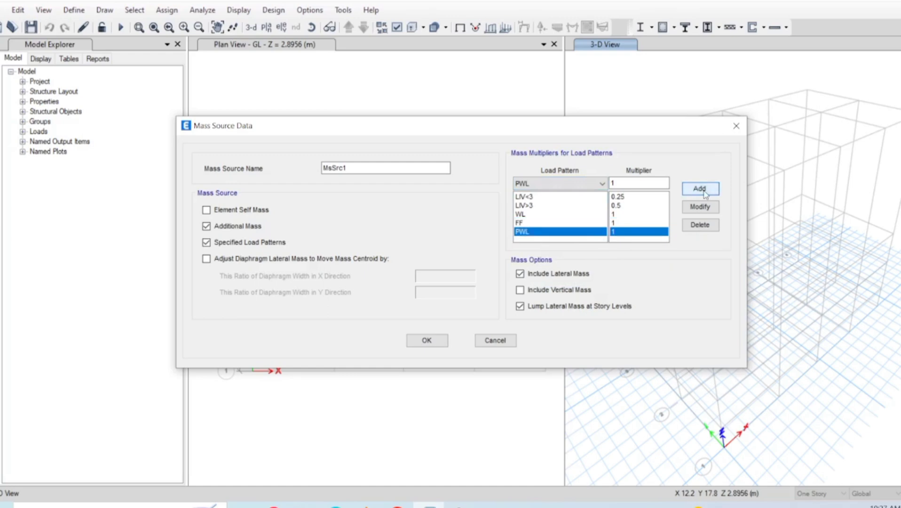
Add the STRL and WTL load patterns to the MsSrc1 mass source, each with a multiplier of 1.
click(585, 184)
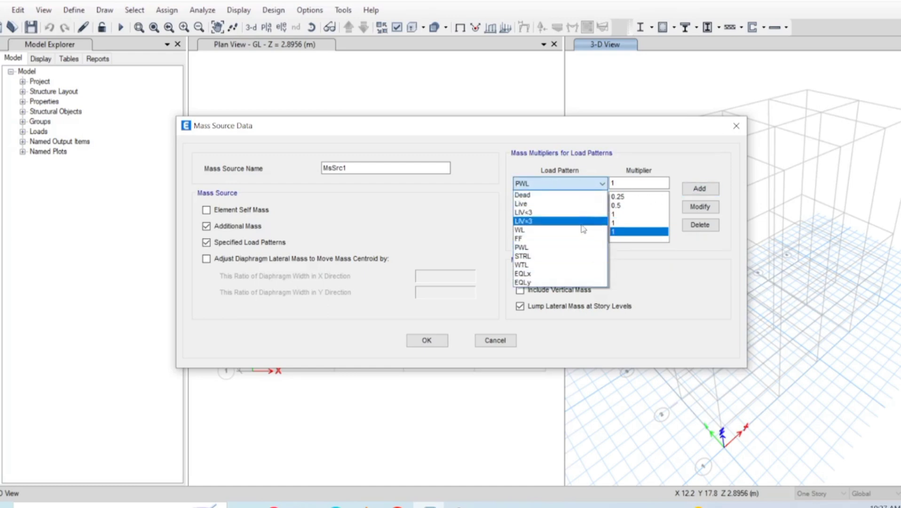
click(583, 255)
click(689, 189)
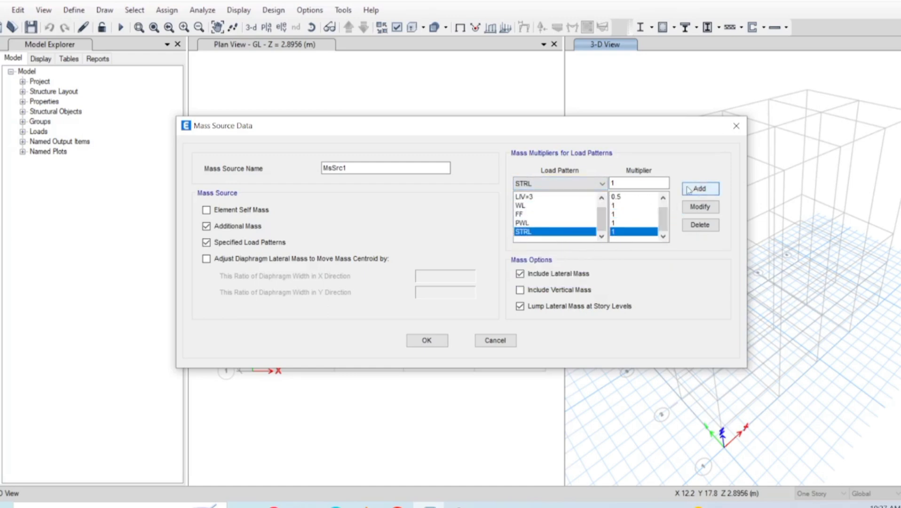
click(583, 184)
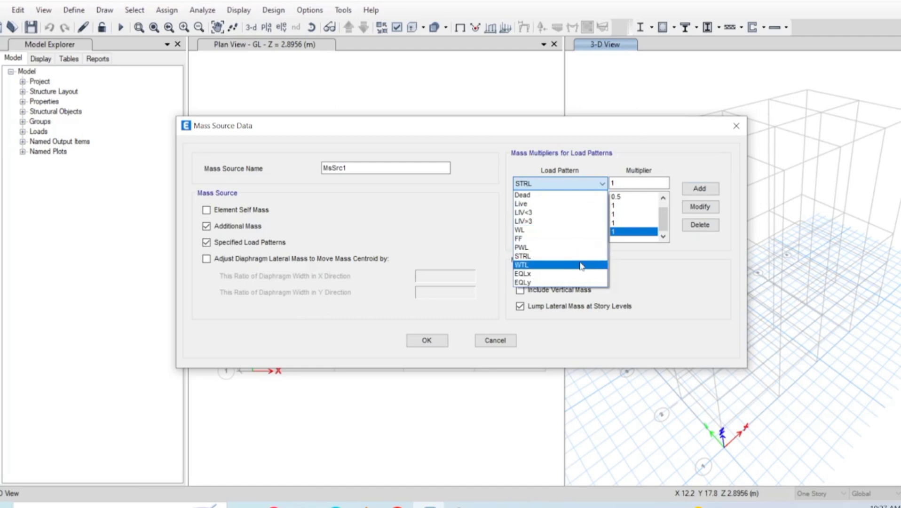
click(582, 265)
click(696, 188)
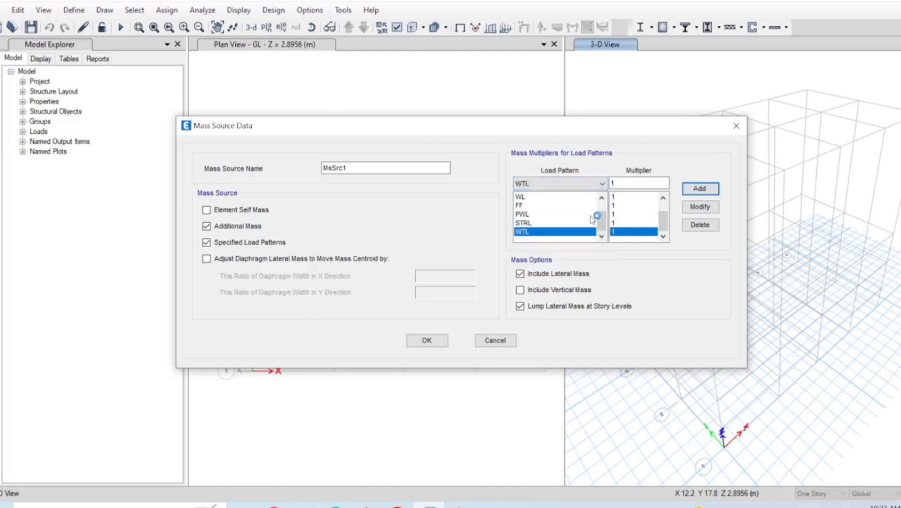
Check the load pattern multipliers of MsSrc1 and accept the mass source definition.
click(583, 183)
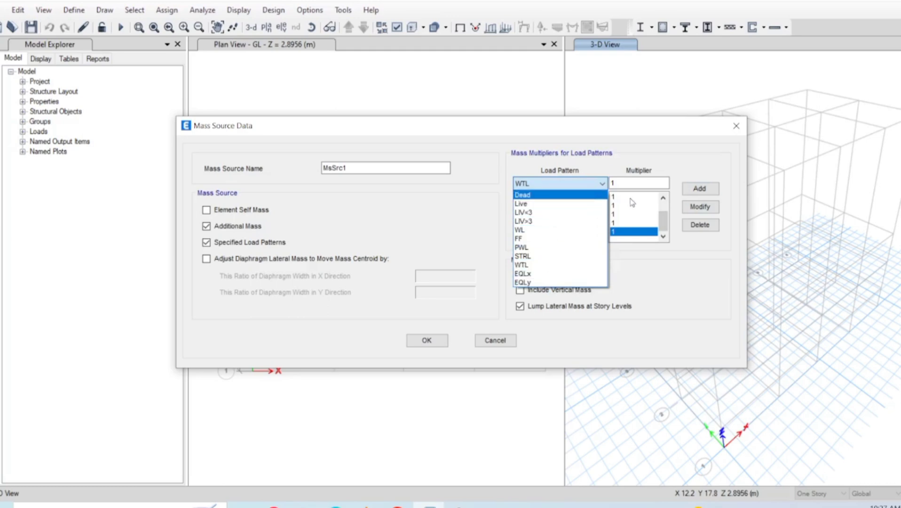
click(696, 165)
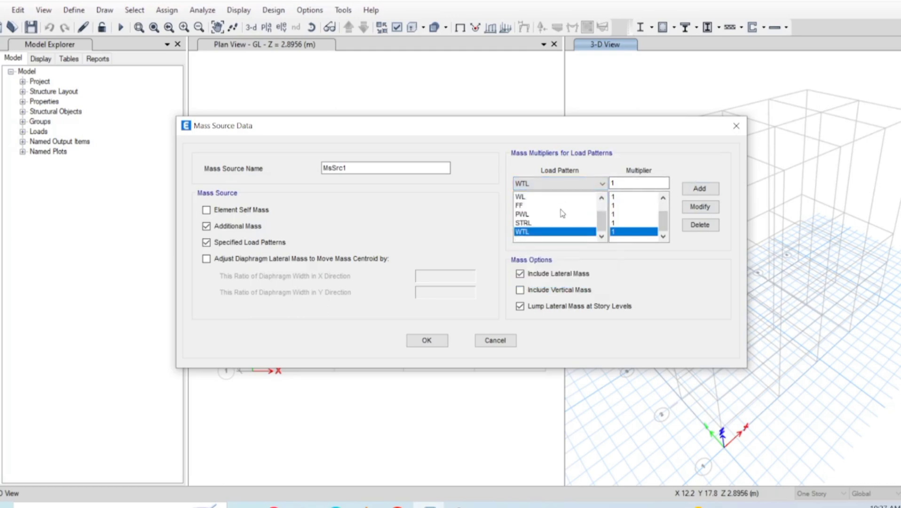
scroll(562, 206, up, 1)
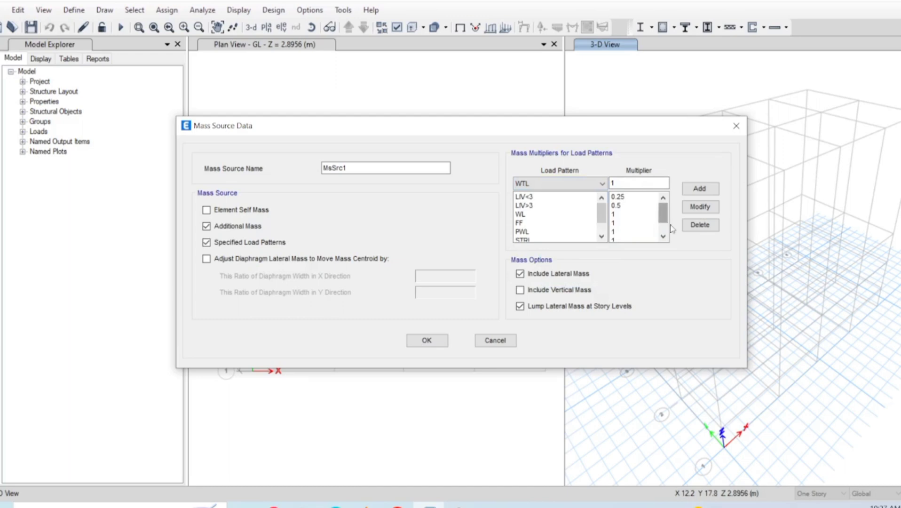
click(426, 340)
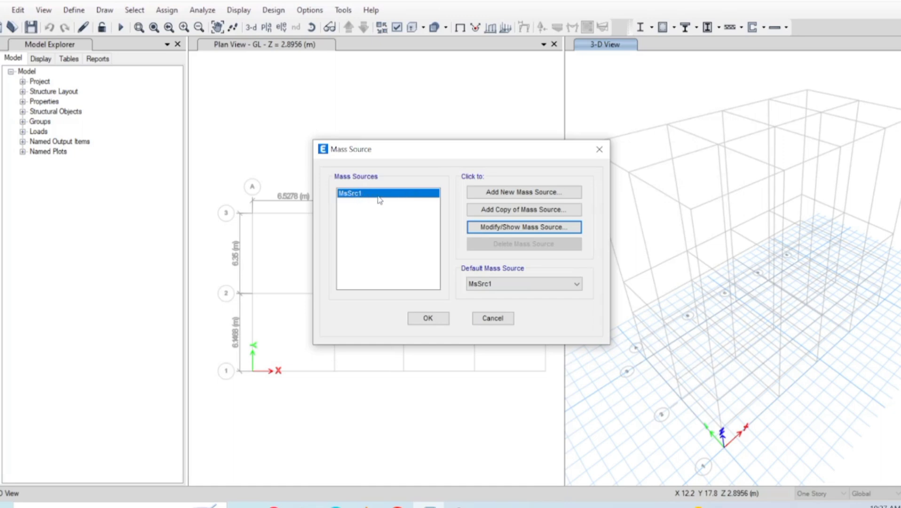
click(477, 227)
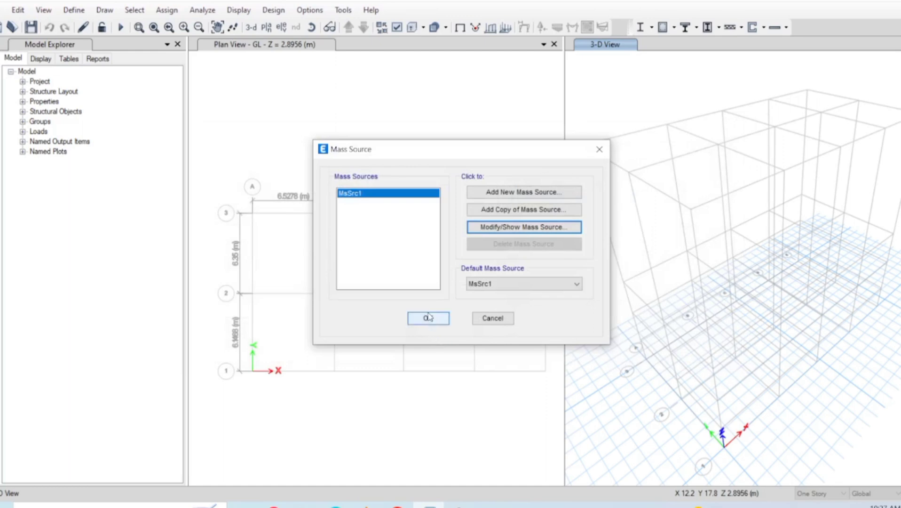
click(428, 318)
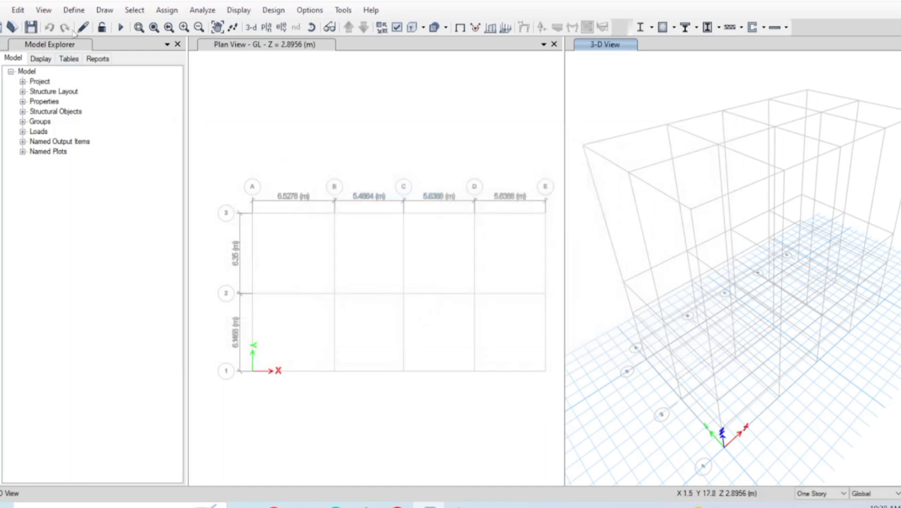
Generate the default design load combinations for Concrete Frame Design and accept them.
click(78, 13)
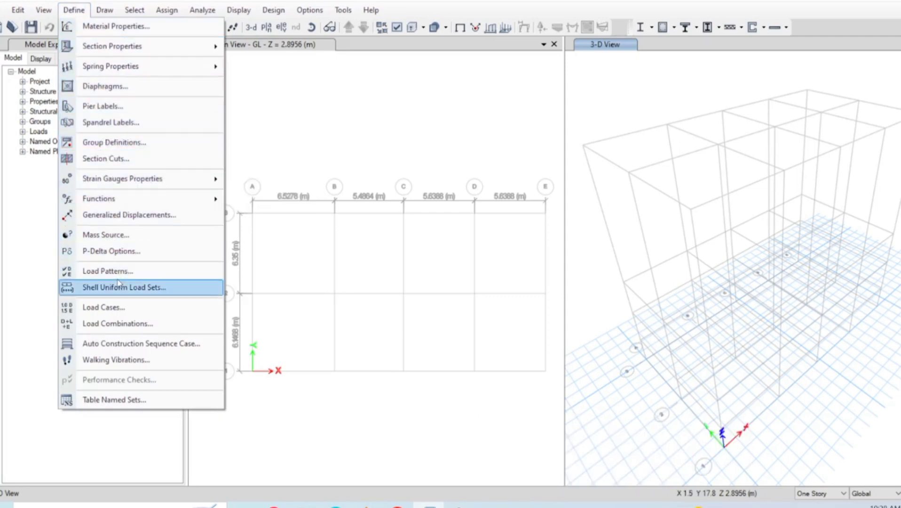
mouse_move(130, 185)
click(149, 323)
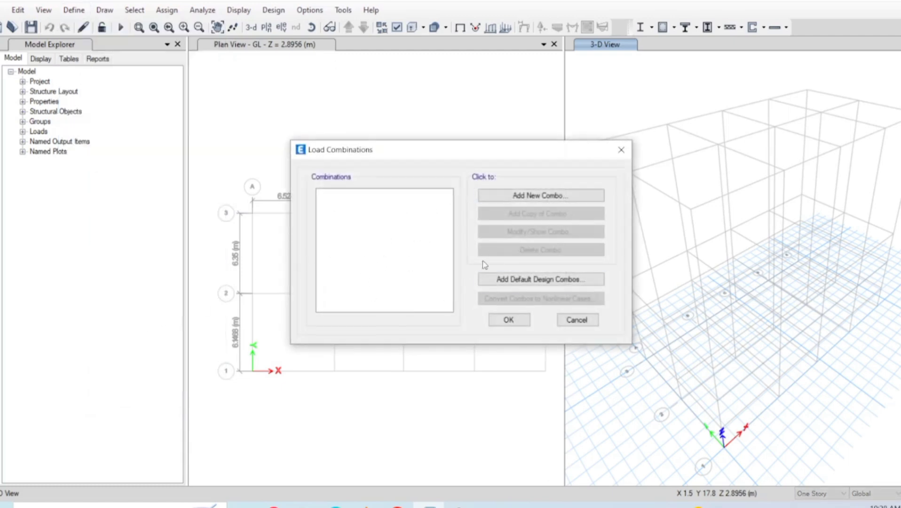
click(508, 280)
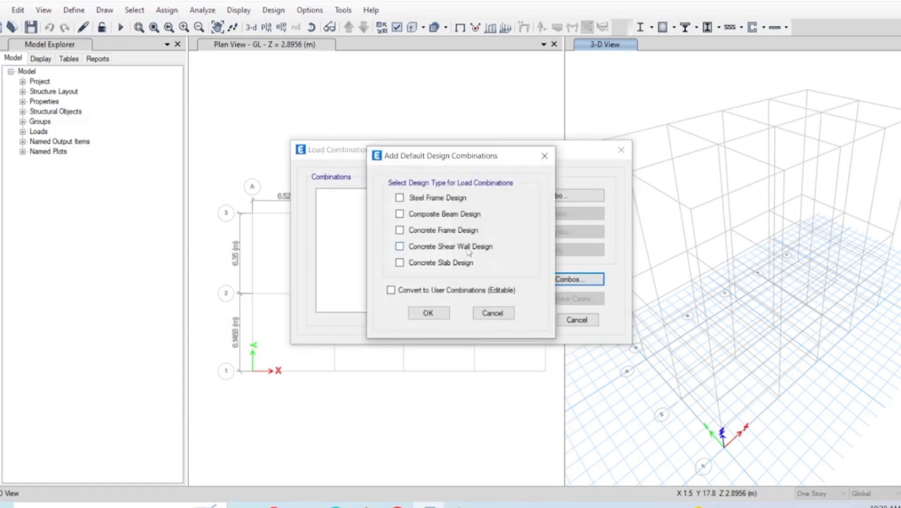
click(400, 231)
click(437, 315)
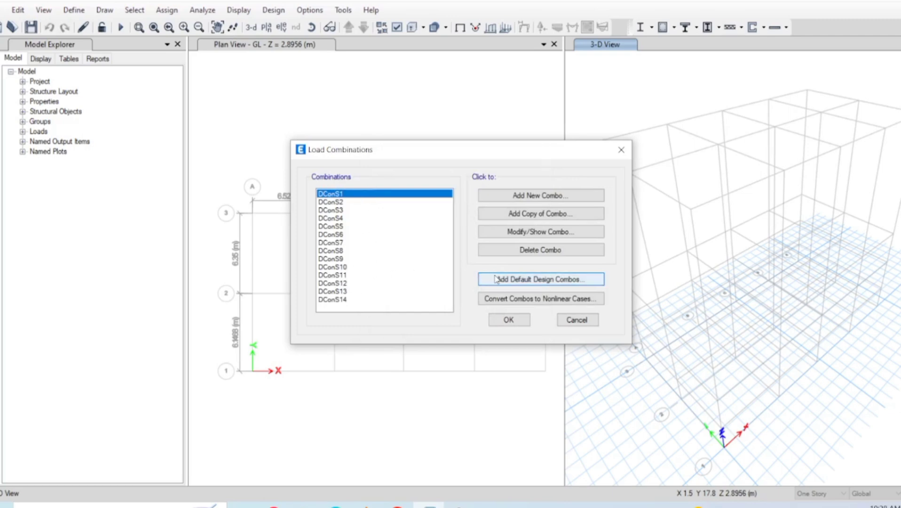
click(500, 322)
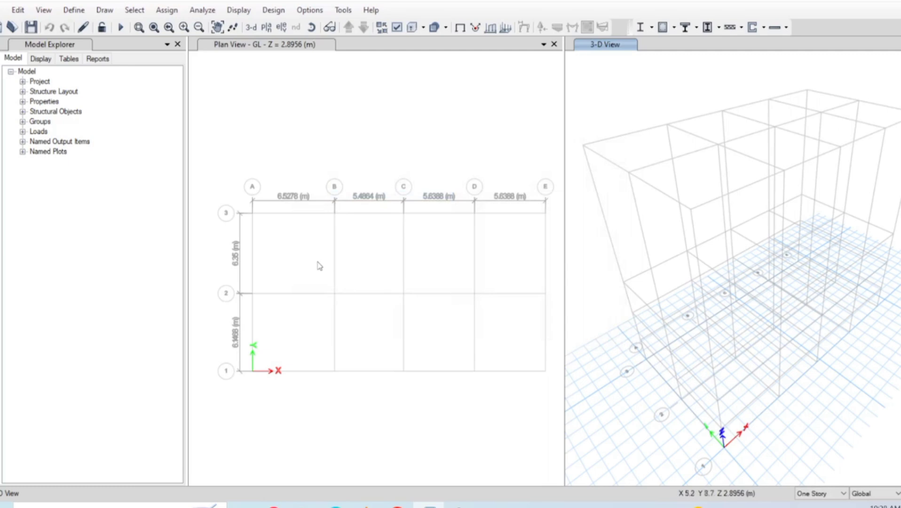
Define additional rigid diaphragms D2 through D4 and accept the diaphragm list.
click(74, 7)
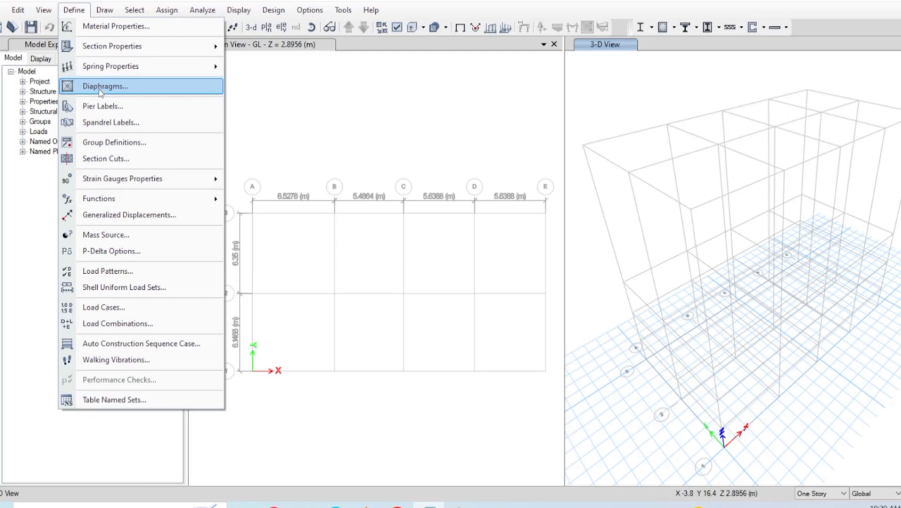
click(104, 86)
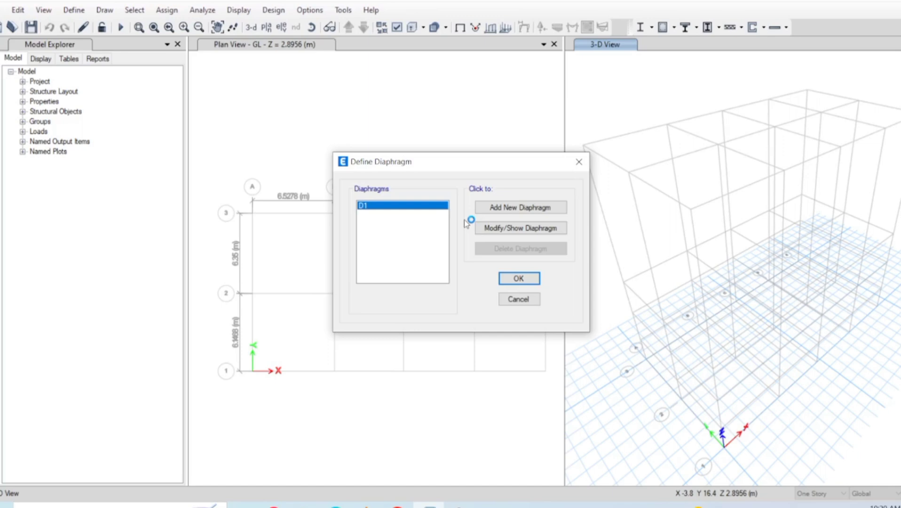
click(520, 207)
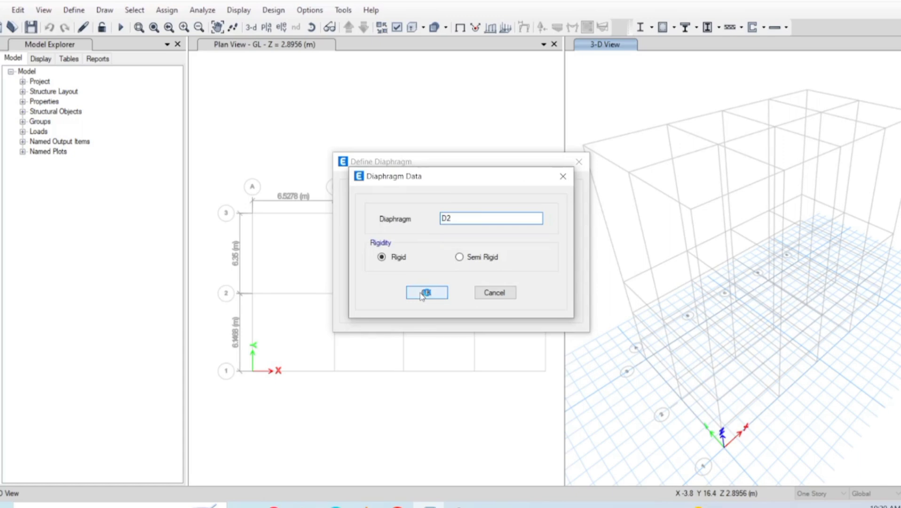
click(421, 293)
key(Return)
click(422, 293)
key(Return)
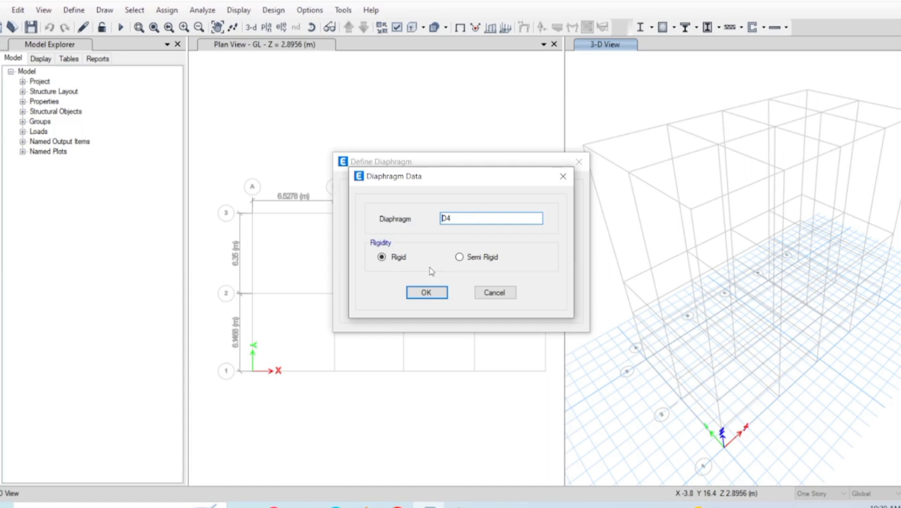
key(Return)
click(512, 285)
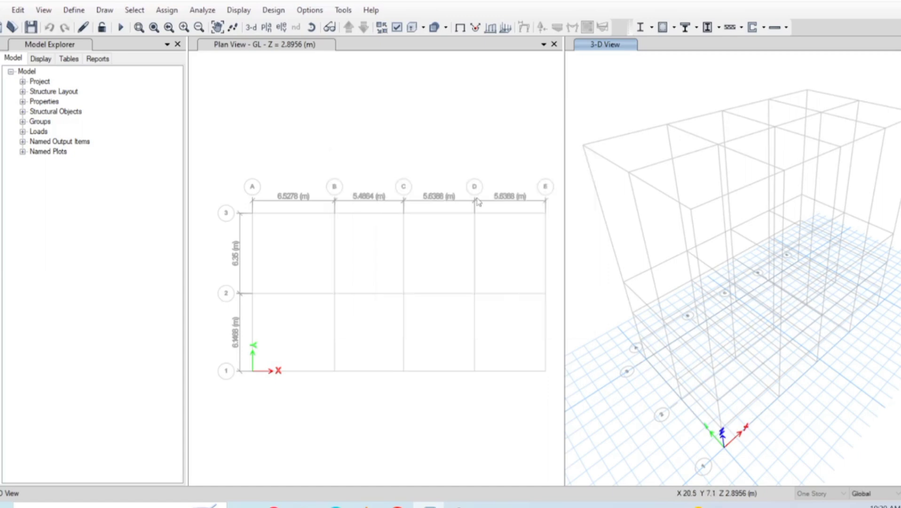